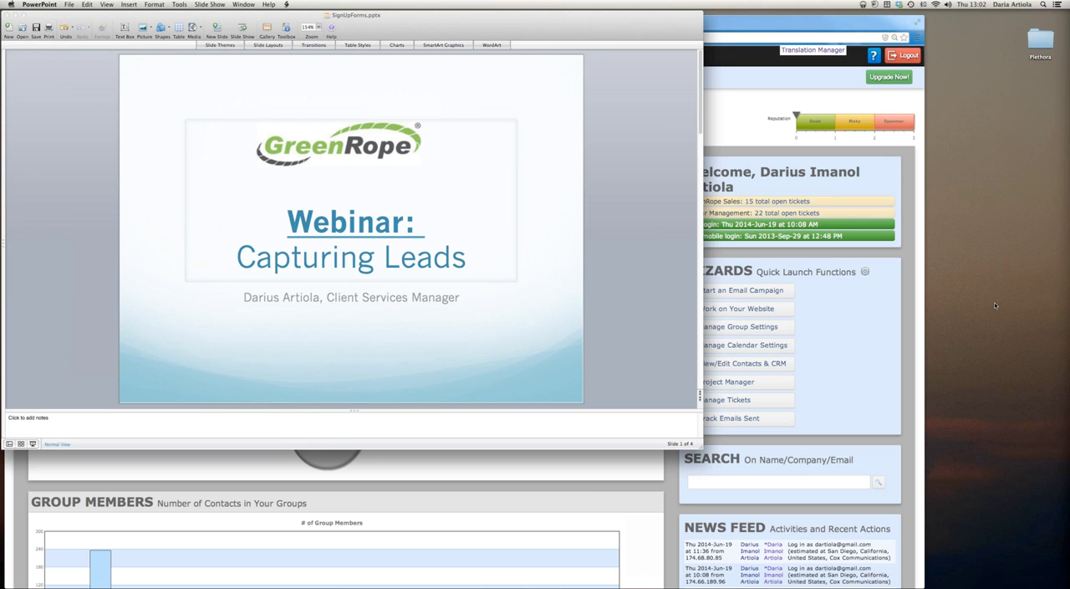
# Advance the presentation to the Today's Agenda slide and switch to the GreenRope dashboard in Chrome
pyautogui.scroll(-2, 604, 293)
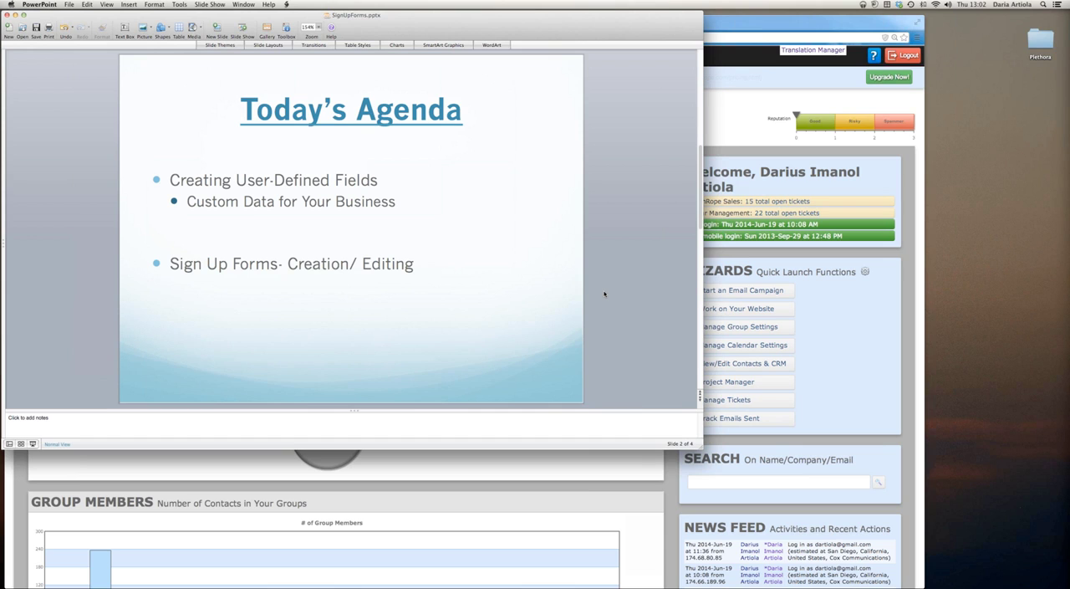
pyautogui.click(801, 150)
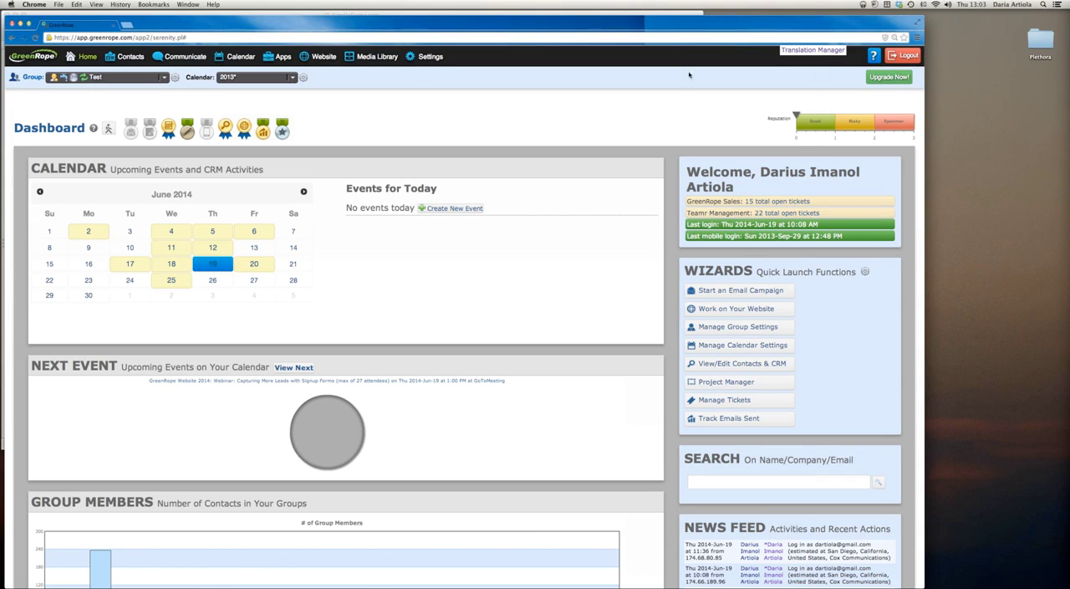
# Open the Test group's settings and display its user-defined data fields
pyautogui.click(175, 77)
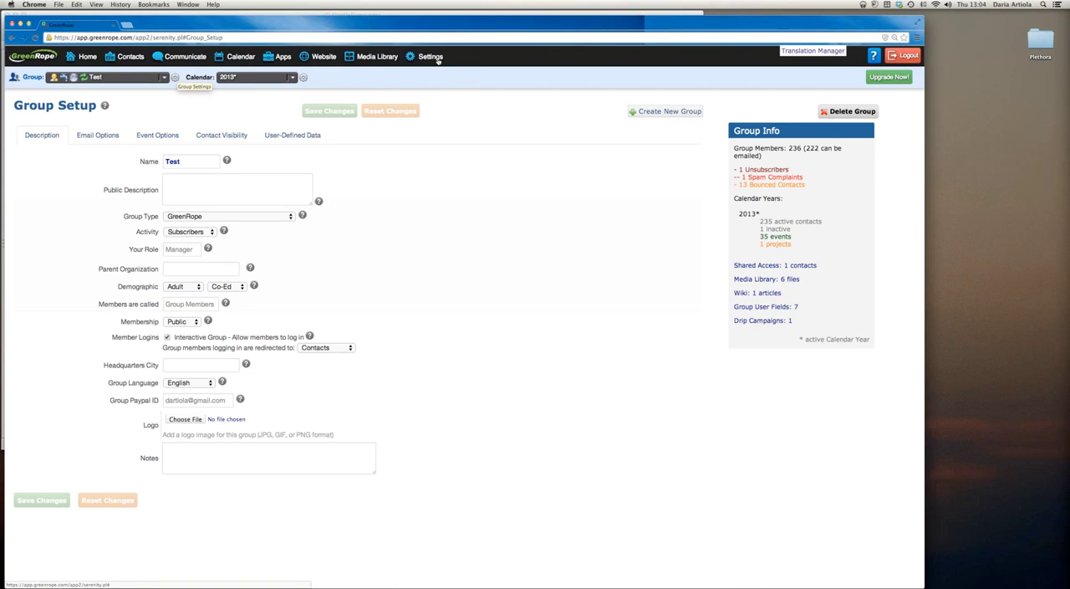
pyautogui.moveTo(438, 61)
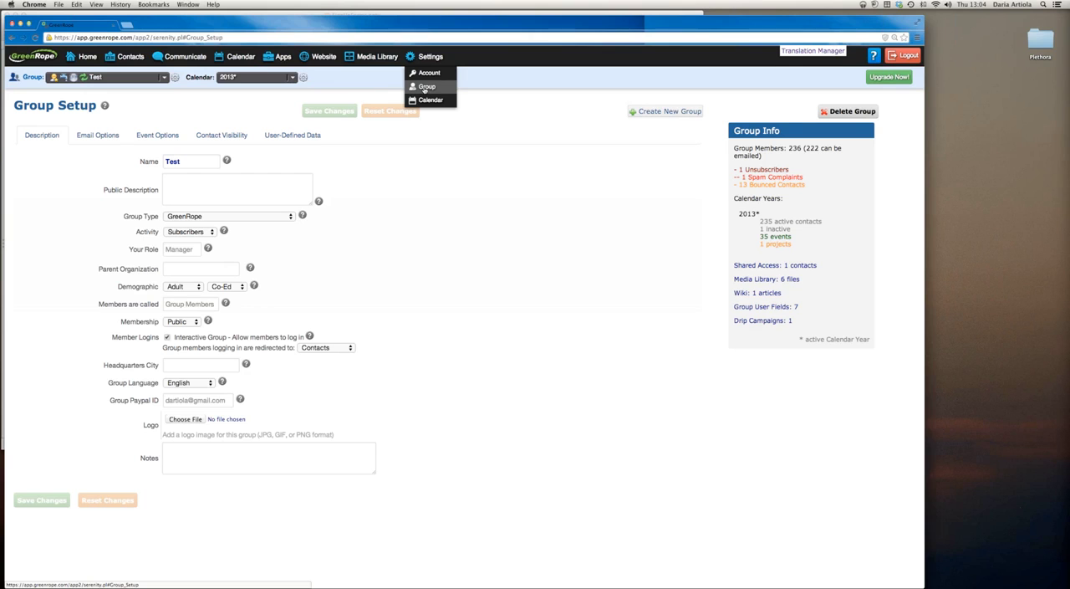
pyautogui.click(292, 135)
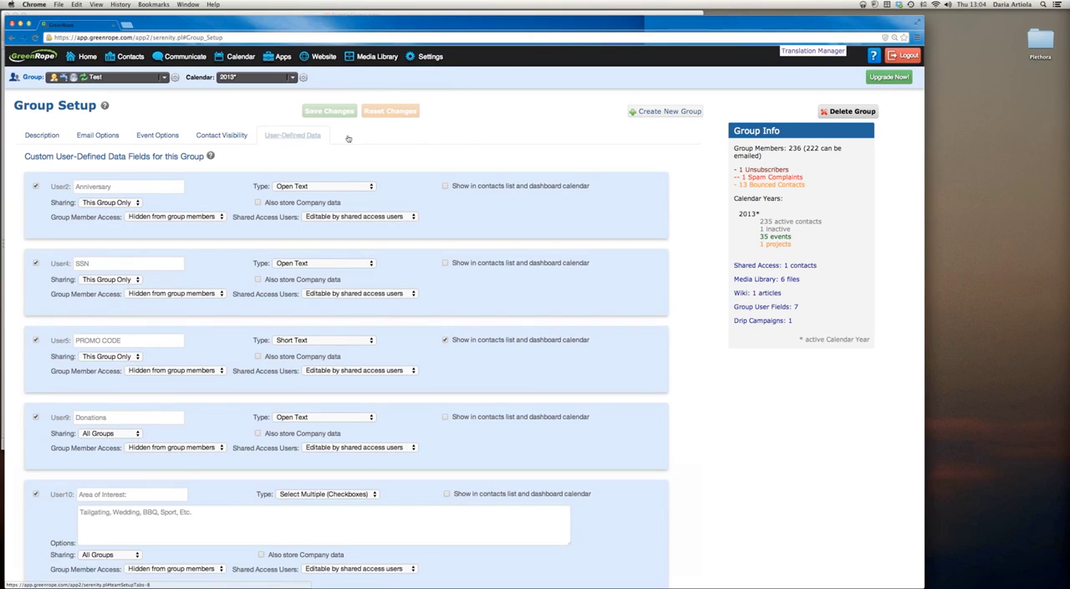
# Review the group's custom data fields from Anniversary down to Favorite Band
pyautogui.scroll(-2, 483, 134)
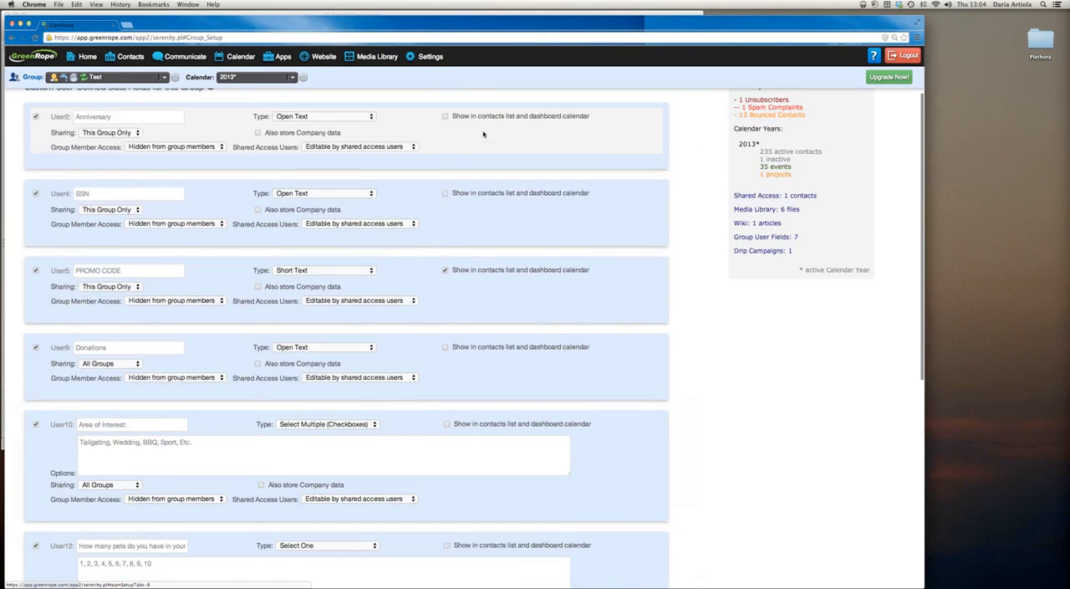
pyautogui.scroll(-4, 483, 133)
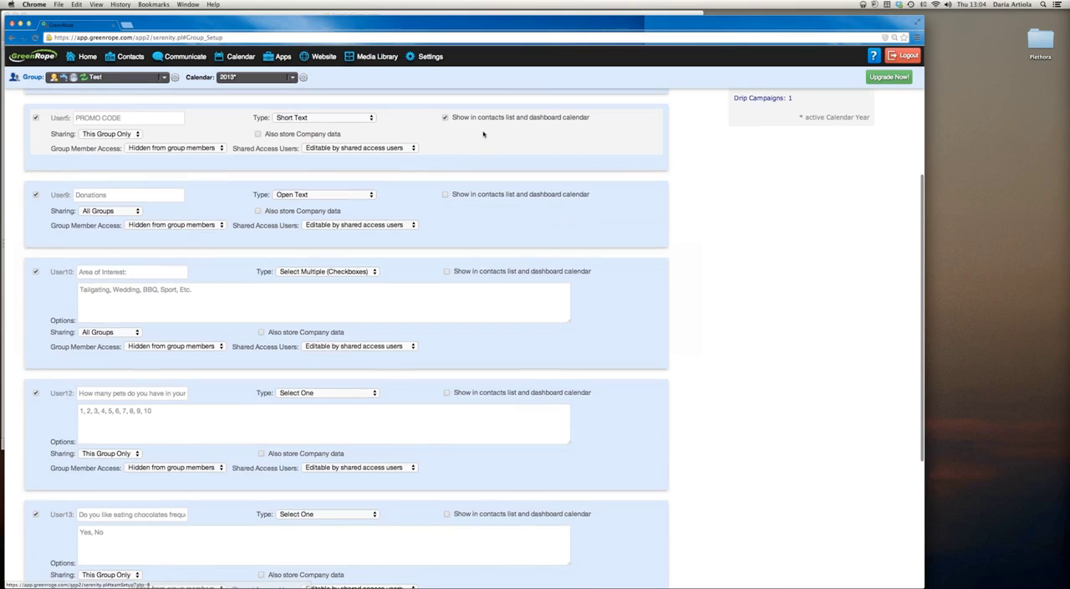
pyautogui.scroll(-4, 484, 134)
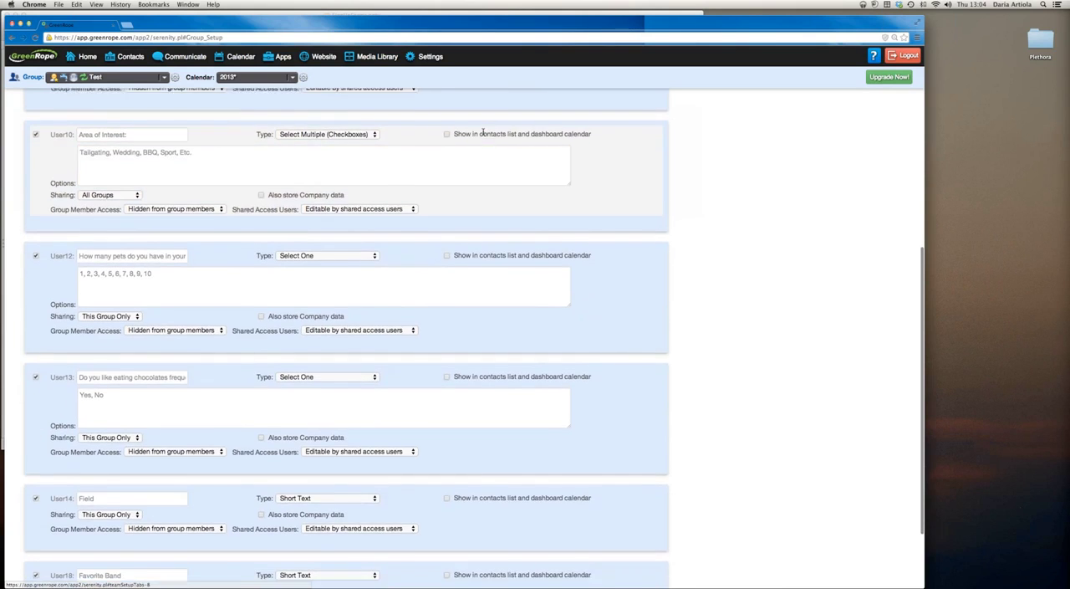
pyautogui.scroll(-1, 483, 132)
pyautogui.scroll(-2, 482, 132)
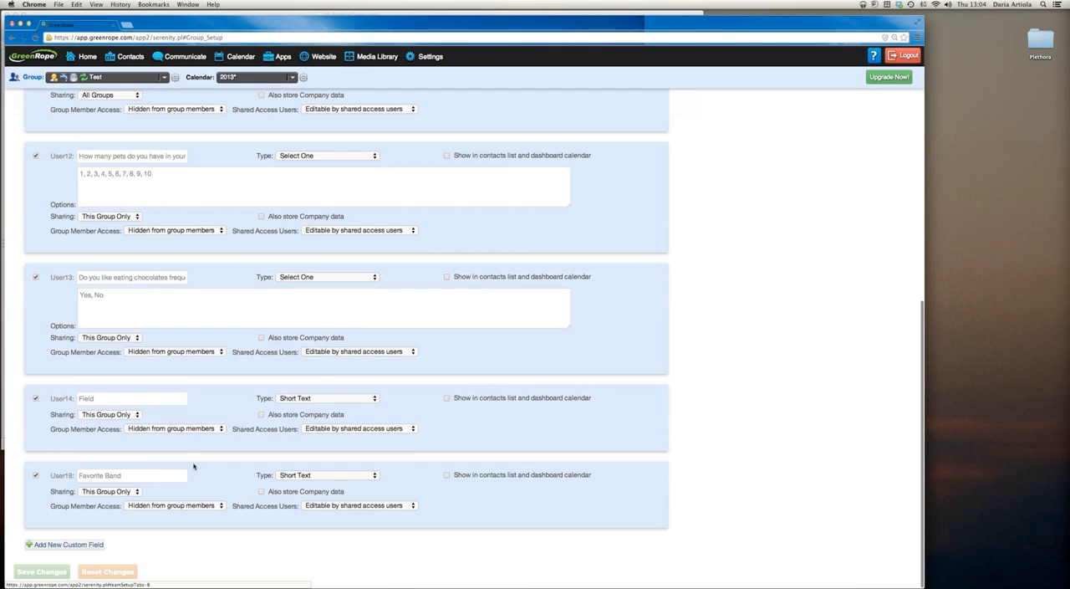
pyautogui.click(126, 474)
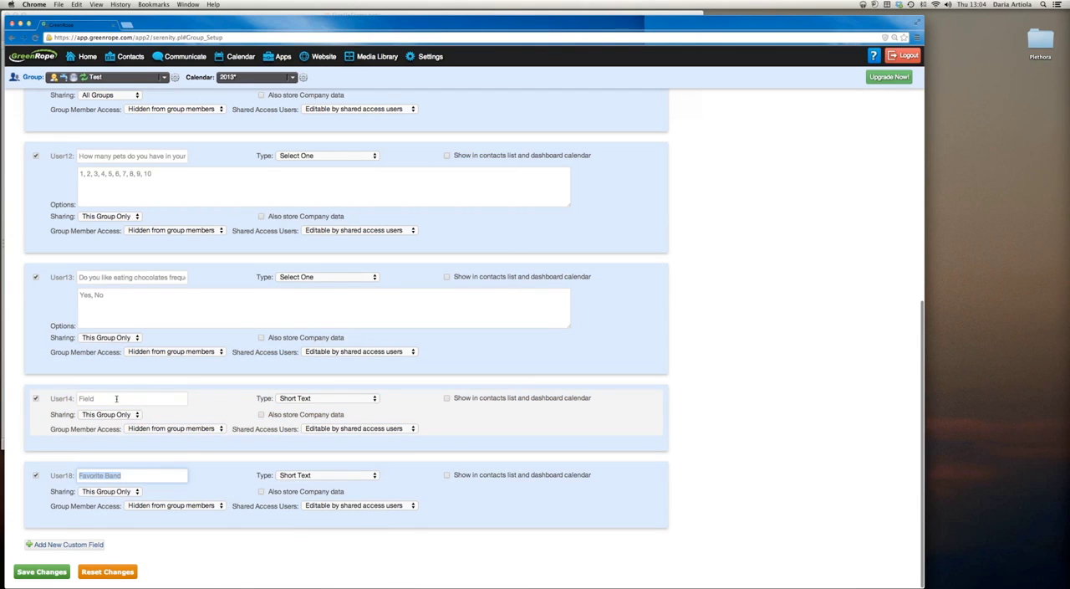
# Examine the full wording of the Select One questions about eating chocolates and household pets
pyautogui.scroll(2, 115, 398)
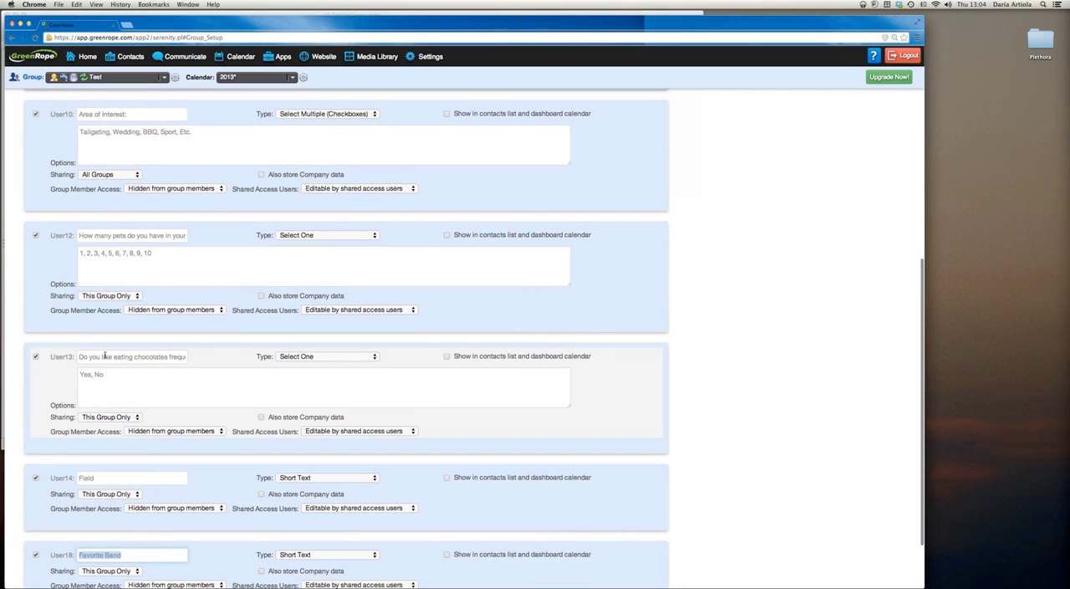
pyautogui.moveTo(82, 356); pyautogui.dragTo(206, 356)
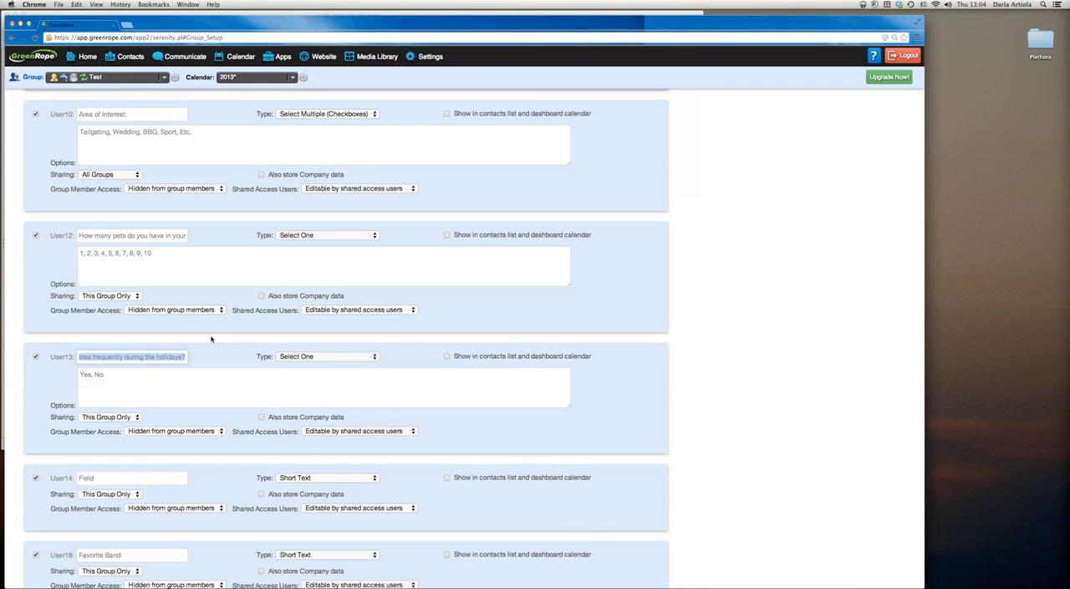
pyautogui.scroll(1, 201, 330)
pyautogui.scroll(1, 201, 328)
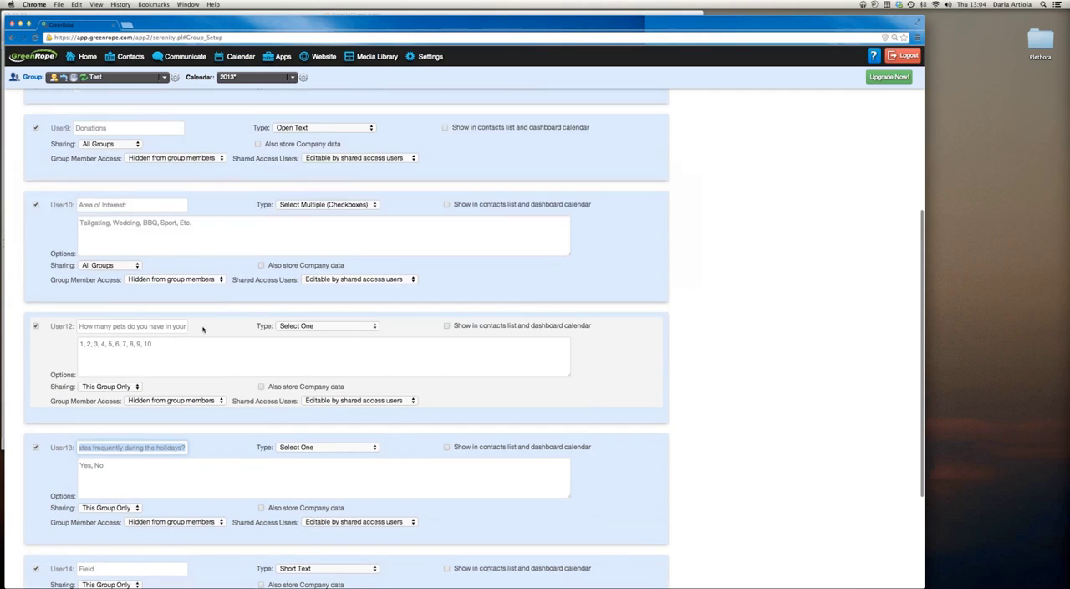
pyautogui.moveTo(82, 330); pyautogui.dragTo(198, 330)
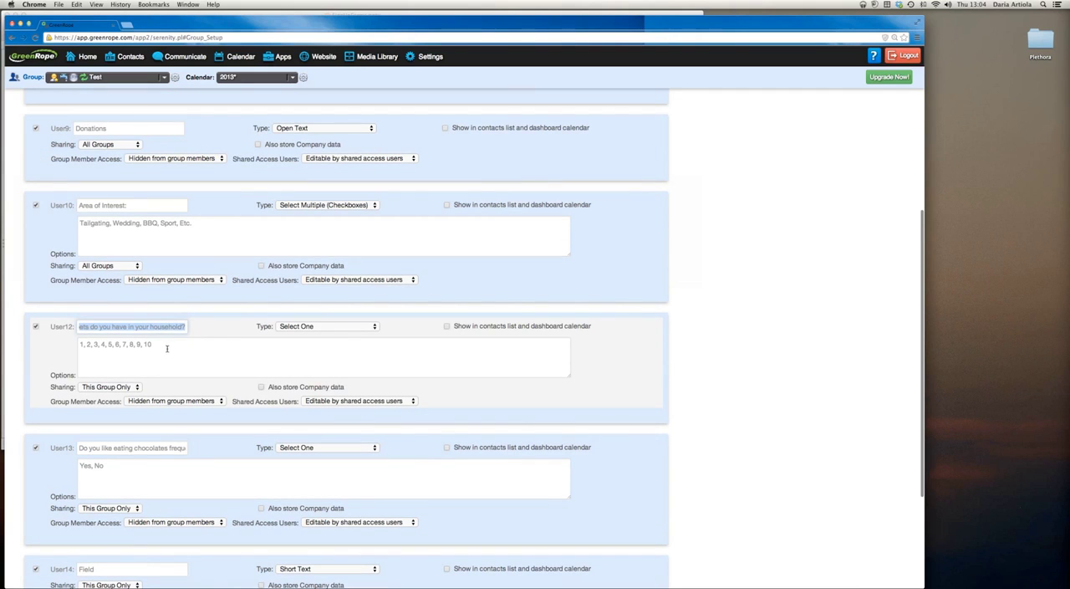
# Examine the Area of Interest field's name and its comma-separated list of options
pyautogui.scroll(2, 130, 291)
pyautogui.moveTo(132, 280); pyautogui.dragTo(77, 280)
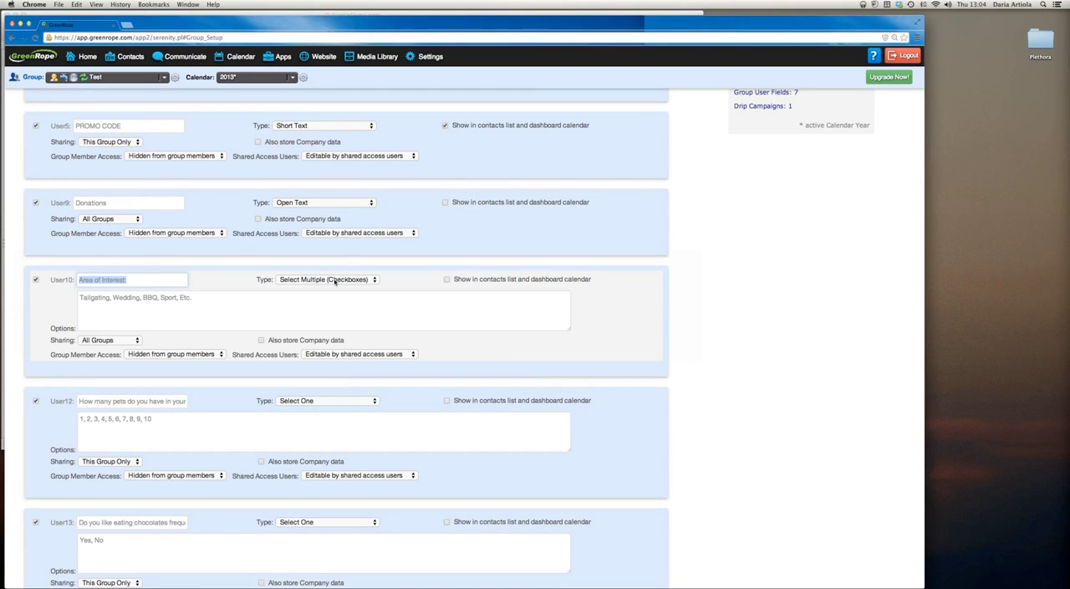
pyautogui.moveTo(194, 299); pyautogui.dragTo(73, 298)
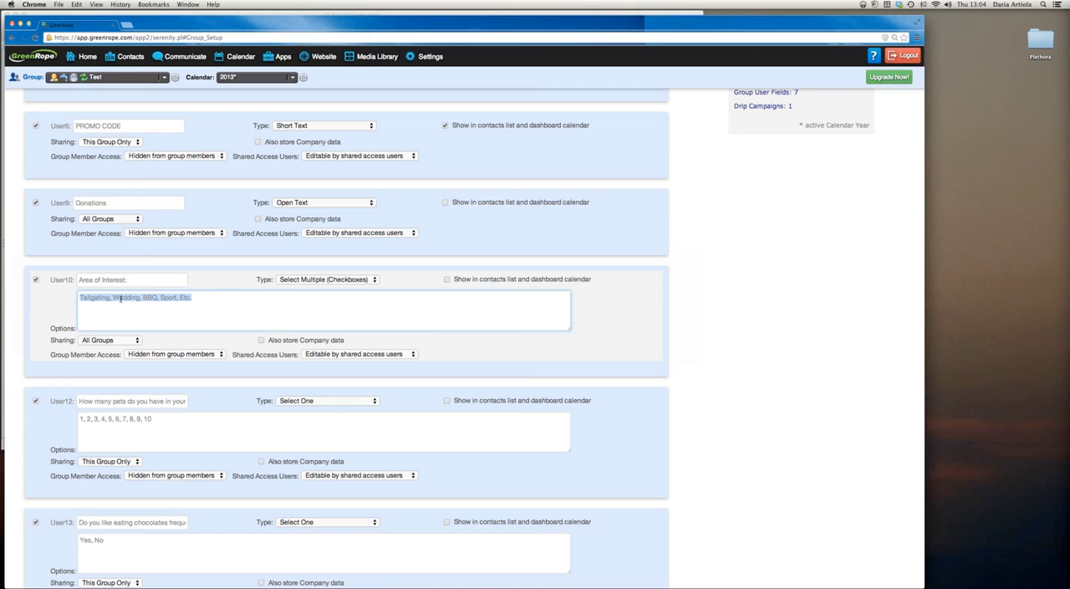
pyautogui.click(196, 297)
# Read the help text on the kinds of user-defined fields, including Select One and Select Multiple
pyautogui.scroll(3, 219, 285)
pyautogui.scroll(5, 220, 285)
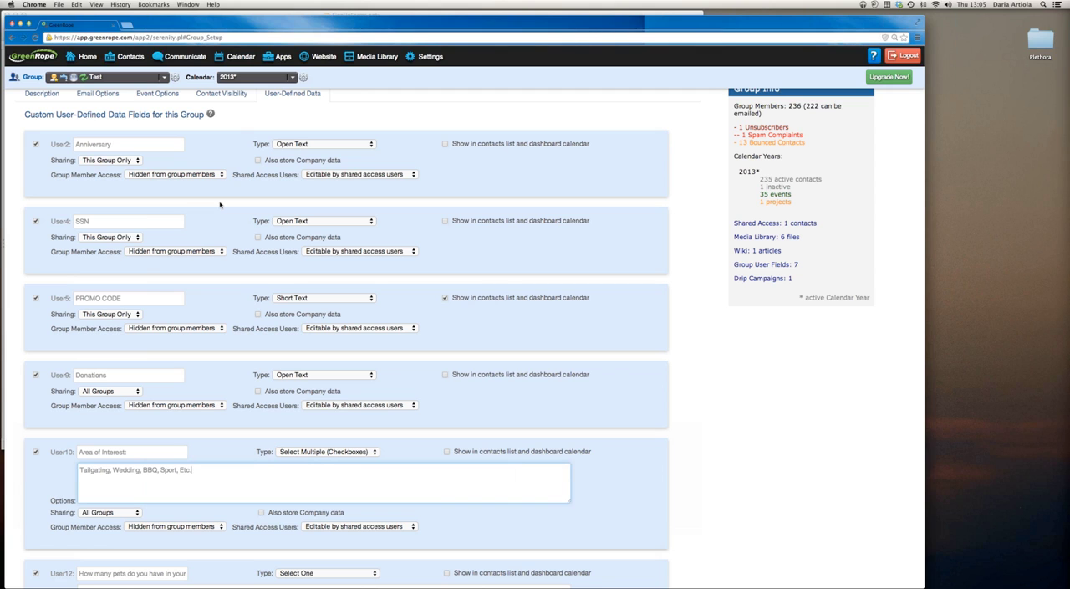
pyautogui.moveTo(211, 115)
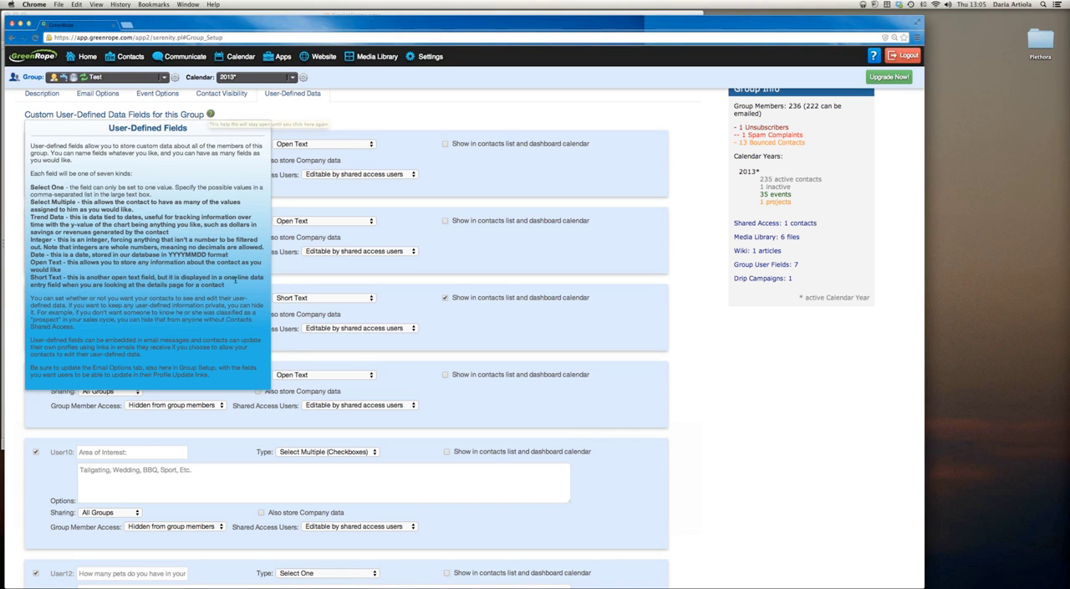
pyautogui.moveTo(67, 215); pyautogui.dragTo(30, 187)
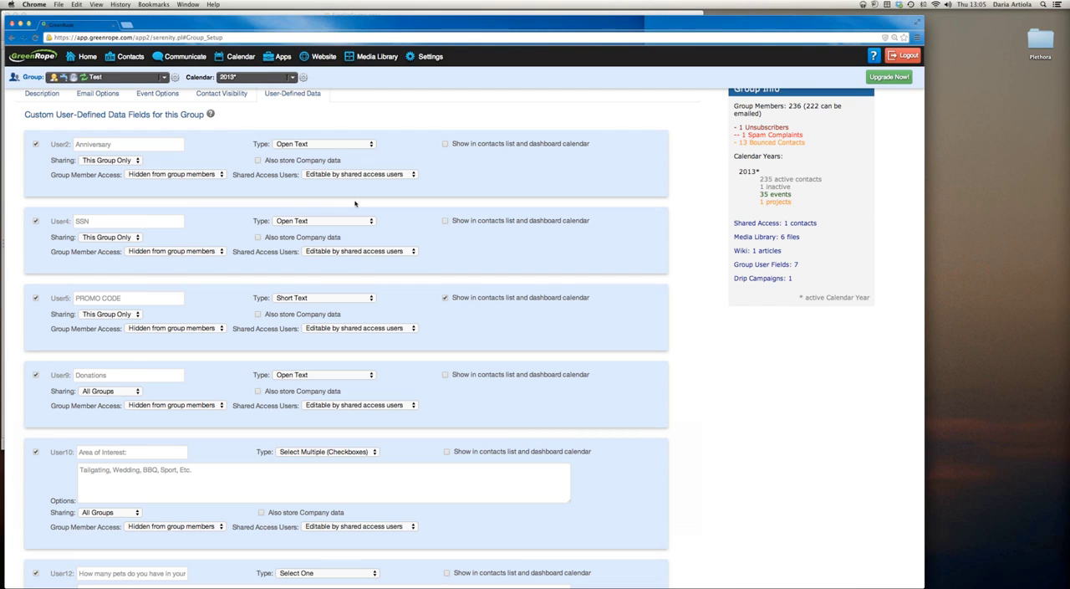
# Open the website signup forms page, leaving Group Setup without saving changes
pyautogui.scroll(3, 355, 202)
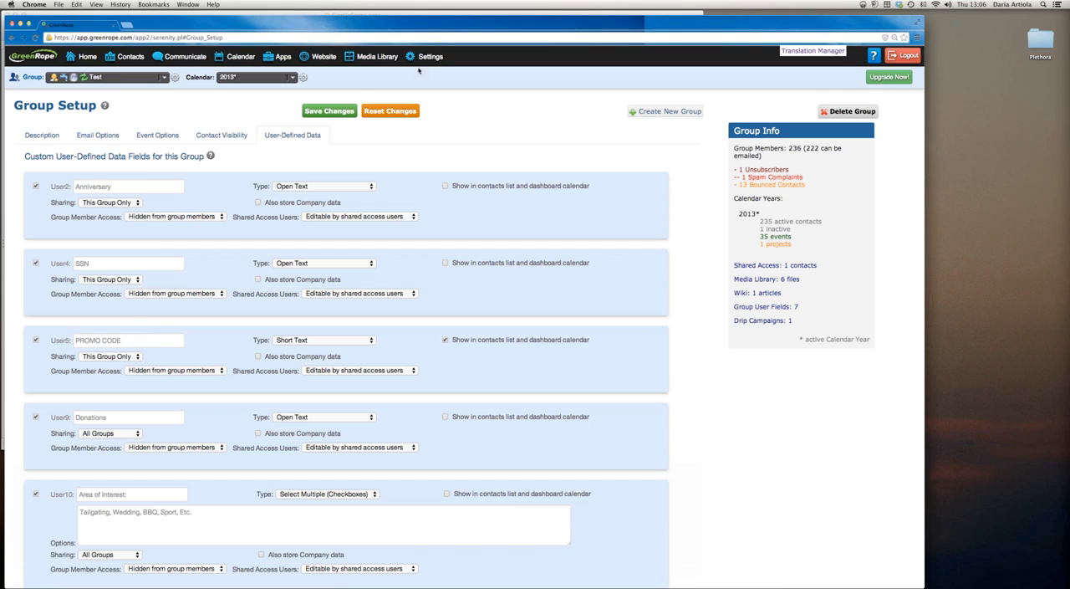
pyautogui.moveTo(382, 58)
pyautogui.moveTo(325, 58)
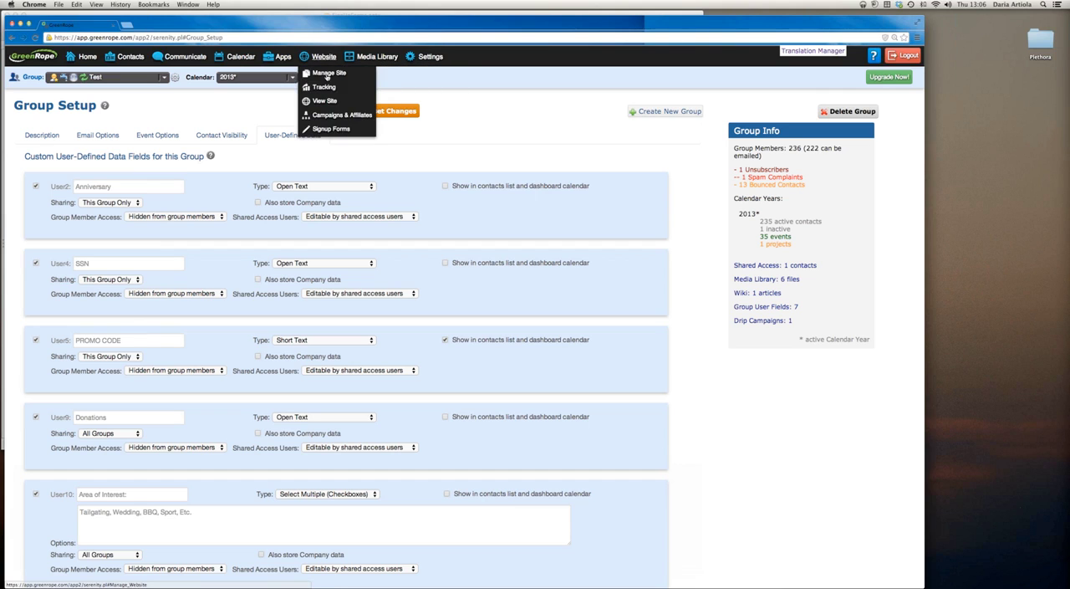
pyautogui.click(331, 128)
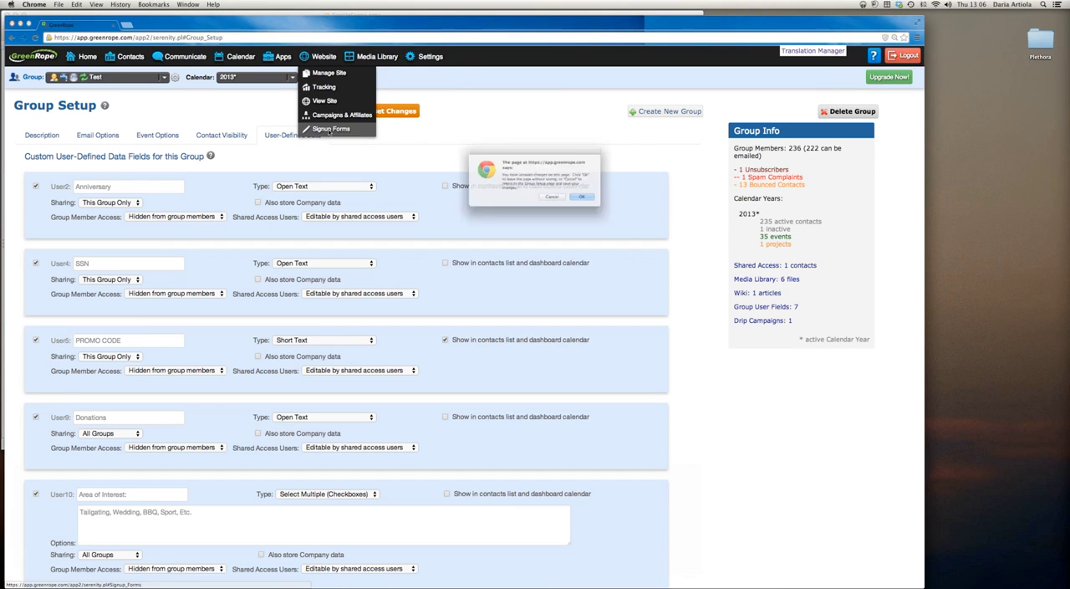
pyautogui.click(595, 204)
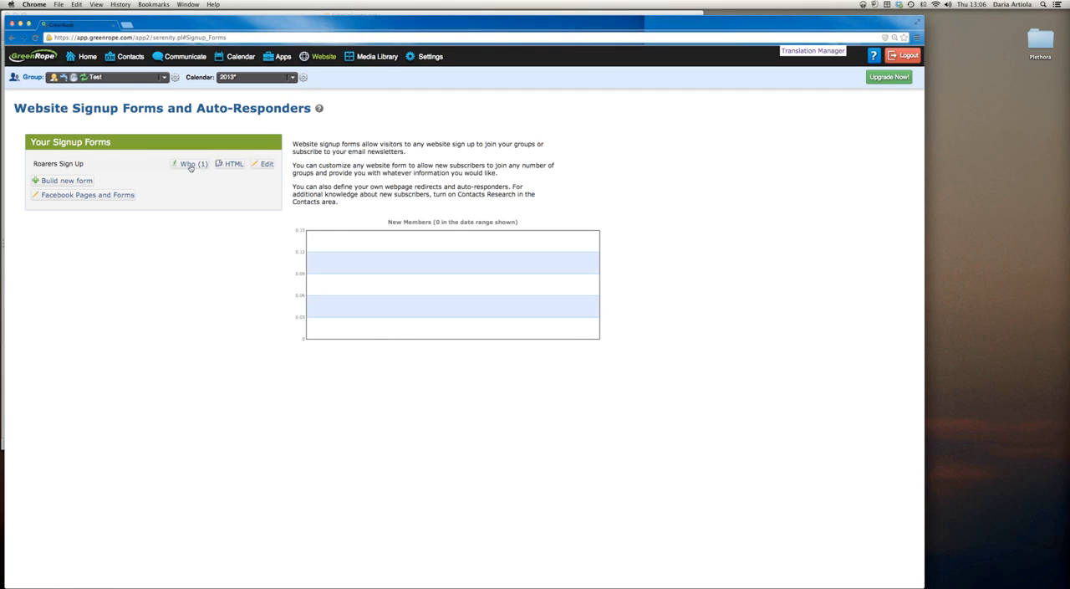
# Start building a new website signup form and name it "Test Form"
pyautogui.moveTo(28, 167); pyautogui.dragTo(81, 183)
pyautogui.click(81, 183)
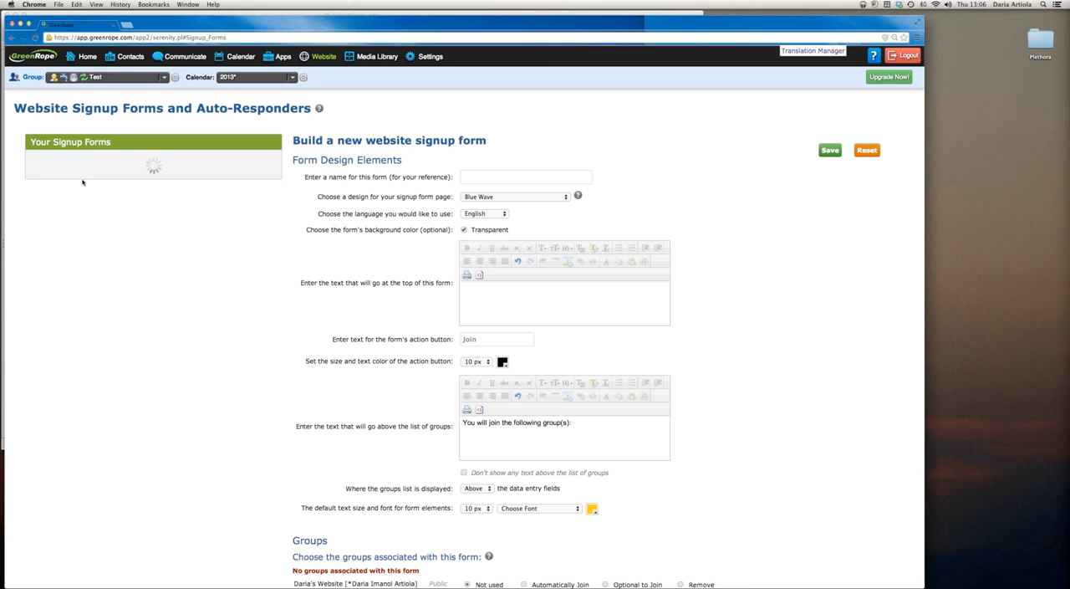
pyautogui.click(517, 177)
pyautogui.write('Test')
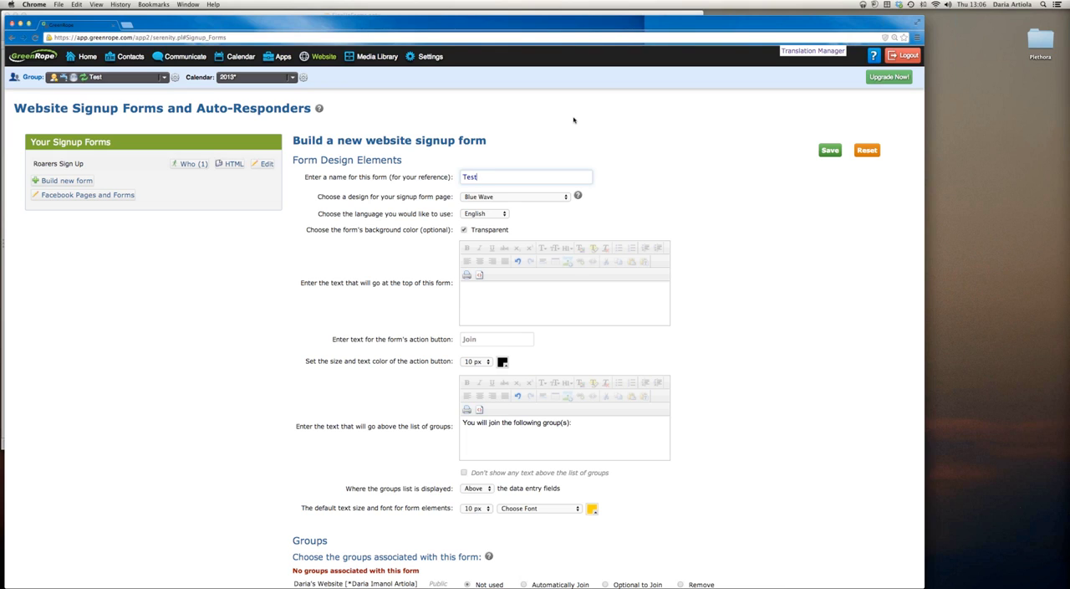
pyautogui.write(' Form')
pyautogui.moveTo(83, 163); pyautogui.dragTo(31, 164)
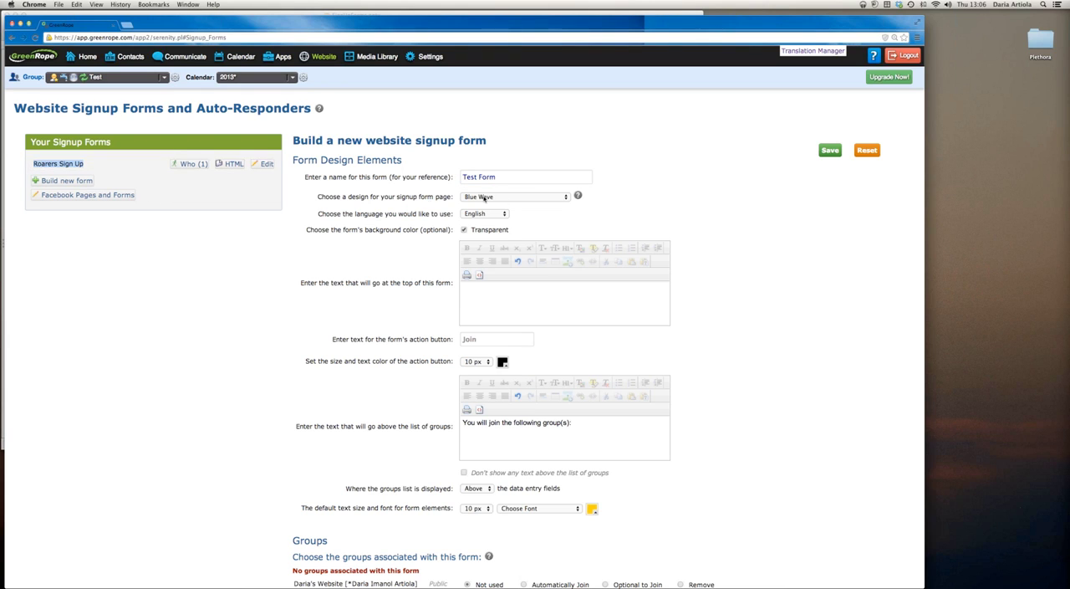
# Examine the help on signup form designs, comparing the template screenshots from Blue Wave to Orange Crush
pyautogui.moveTo(318, 198); pyautogui.dragTo(457, 197)
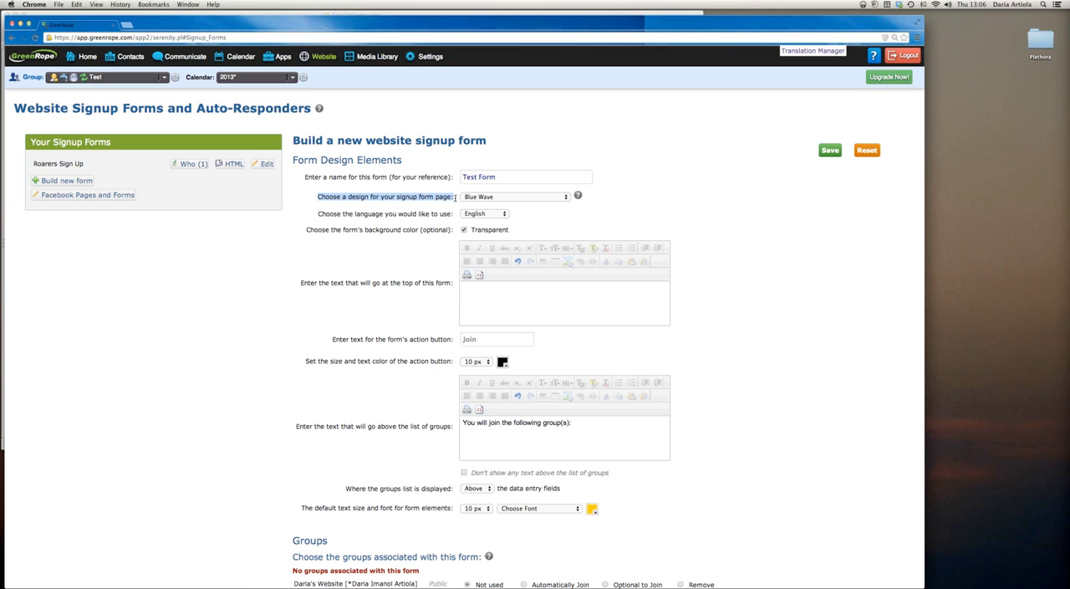
pyautogui.moveTo(578, 195)
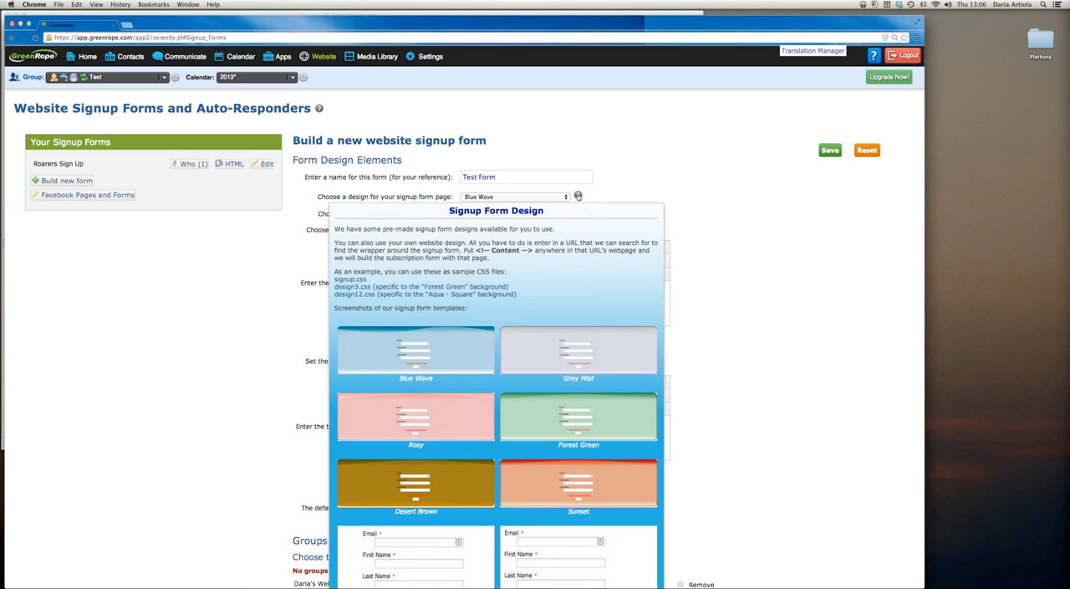
pyautogui.scroll(-5, 638, 249)
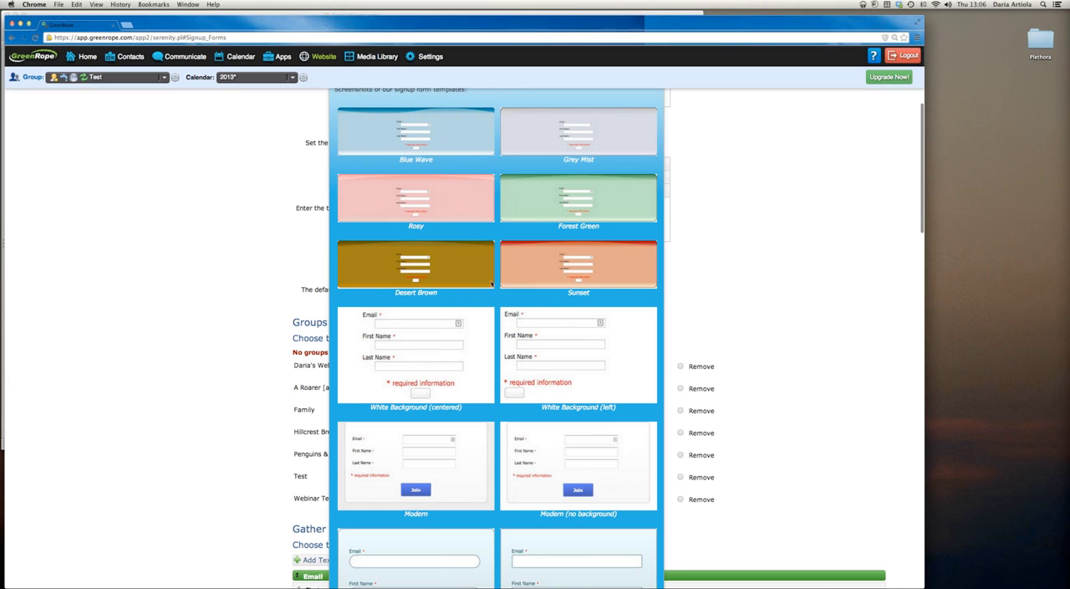
pyautogui.scroll(-8, 491, 284)
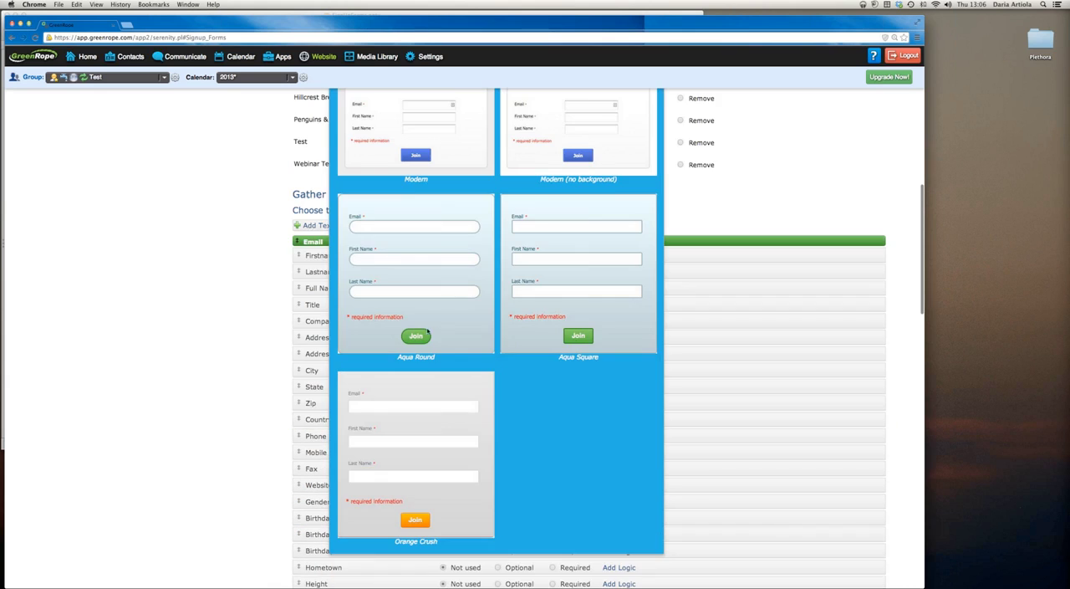
pyautogui.scroll(5, 432, 292)
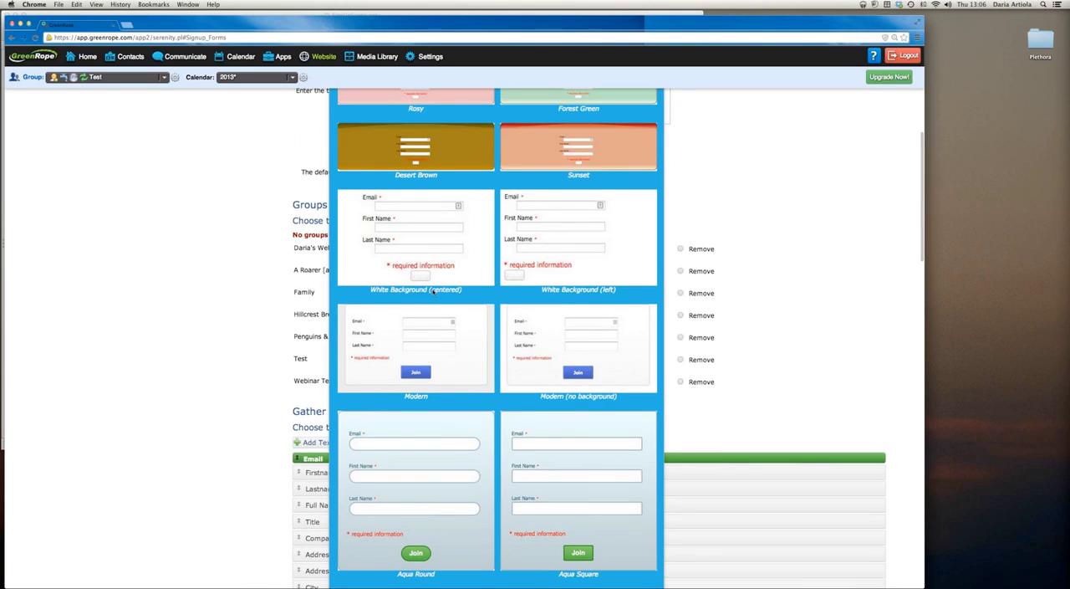
pyautogui.scroll(-4, 433, 290)
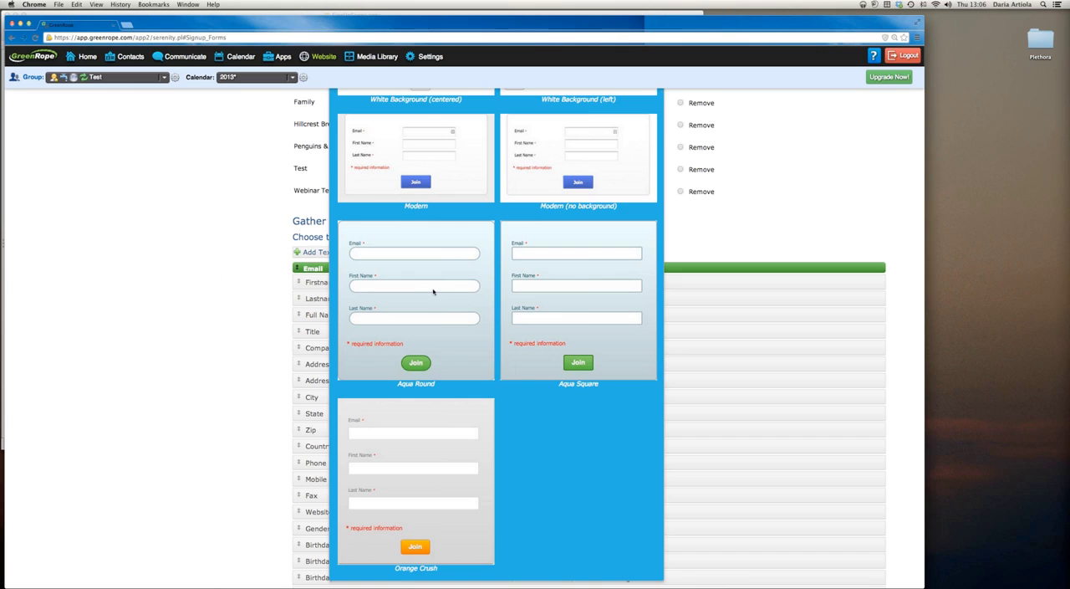
pyautogui.scroll(3, 433, 291)
pyautogui.scroll(9, 433, 291)
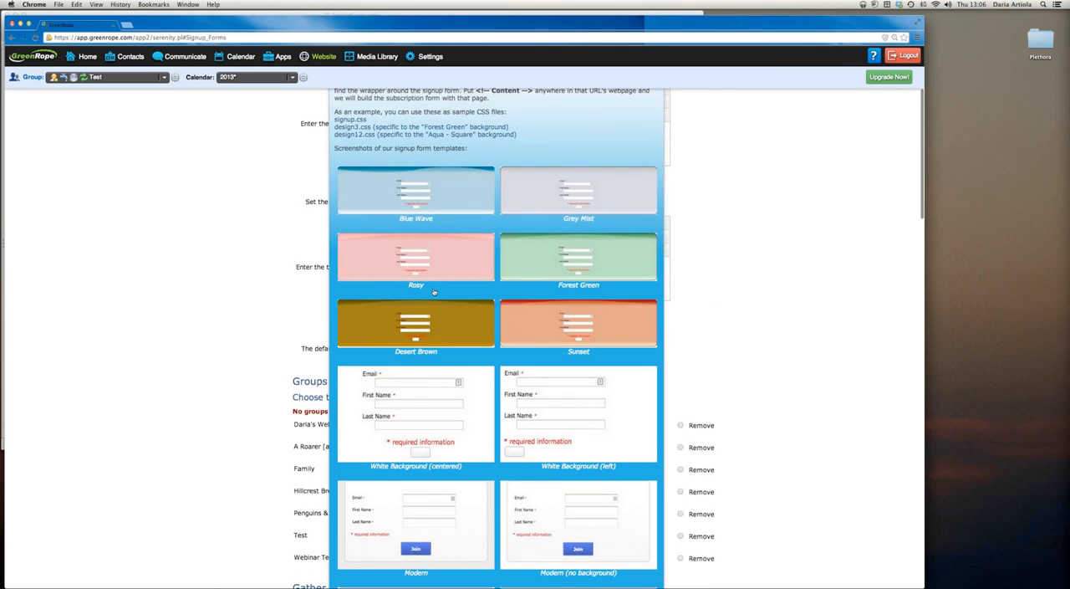
pyautogui.click(580, 196)
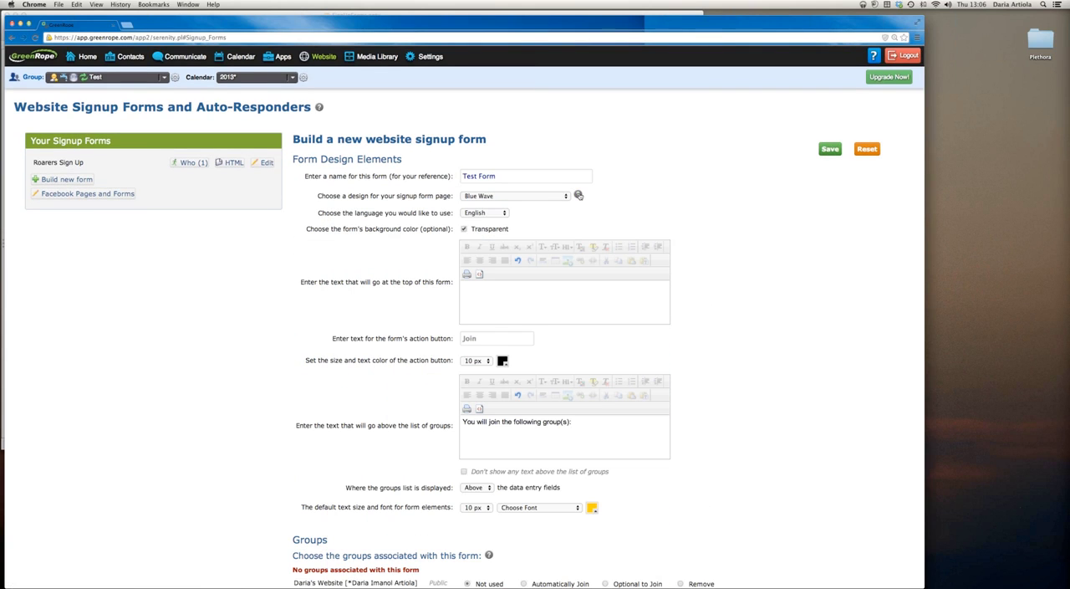
# Set the design of the signup form page to Aqua - Round
pyautogui.click(539, 196)
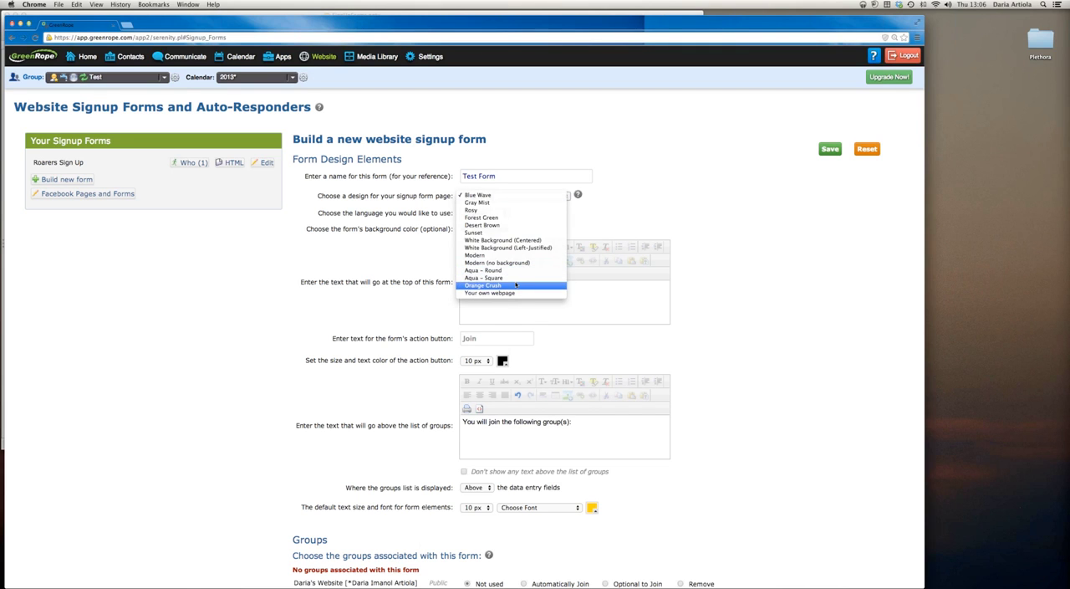
pyautogui.click(514, 270)
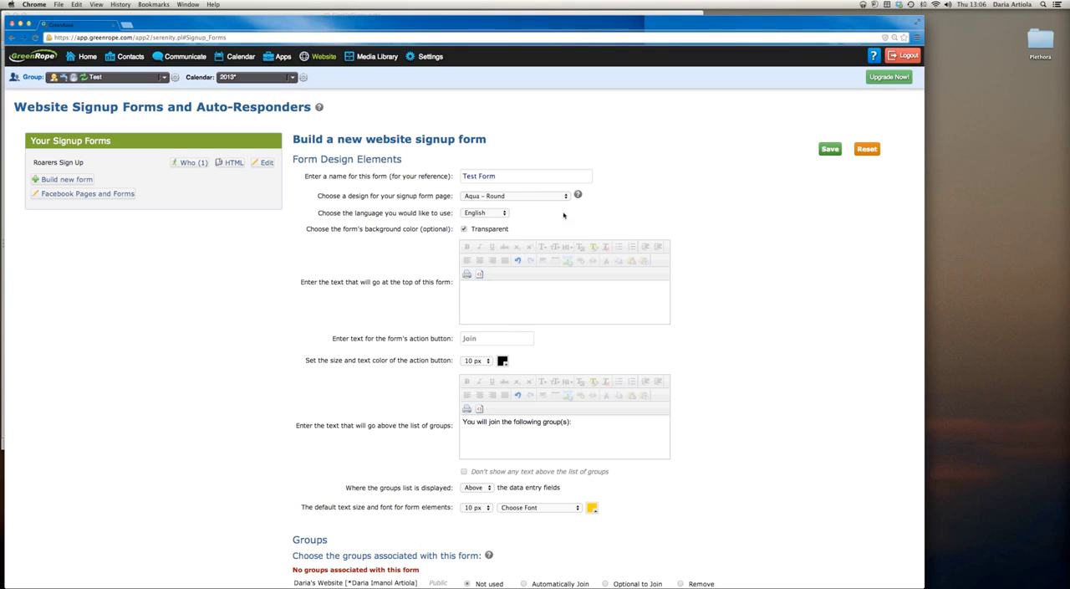
pyautogui.moveTo(318, 213); pyautogui.dragTo(453, 215)
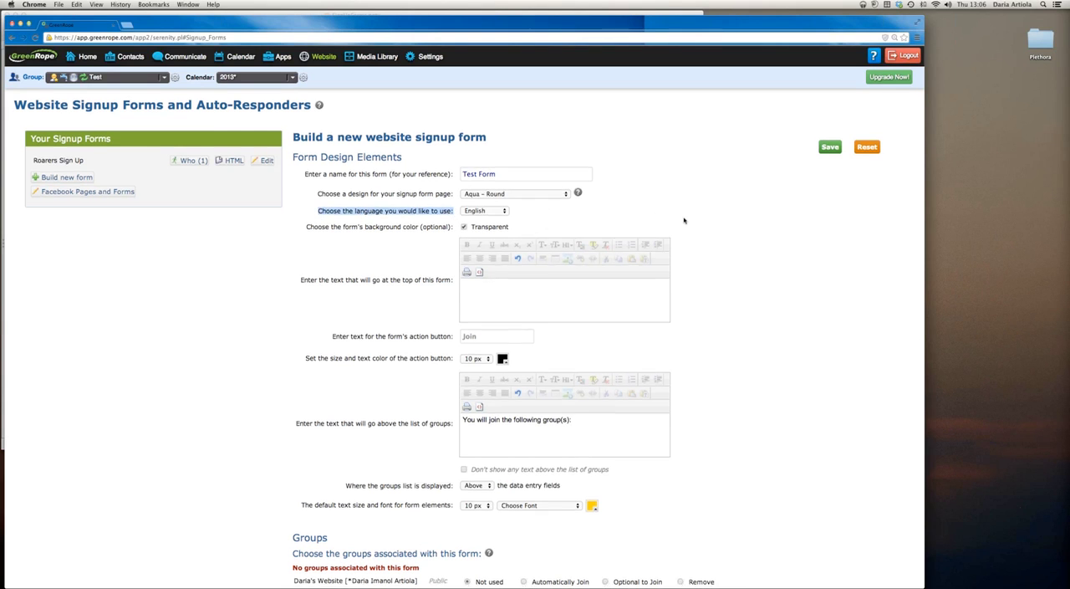
pyautogui.scroll(-3, 684, 220)
pyautogui.scroll(3, 684, 220)
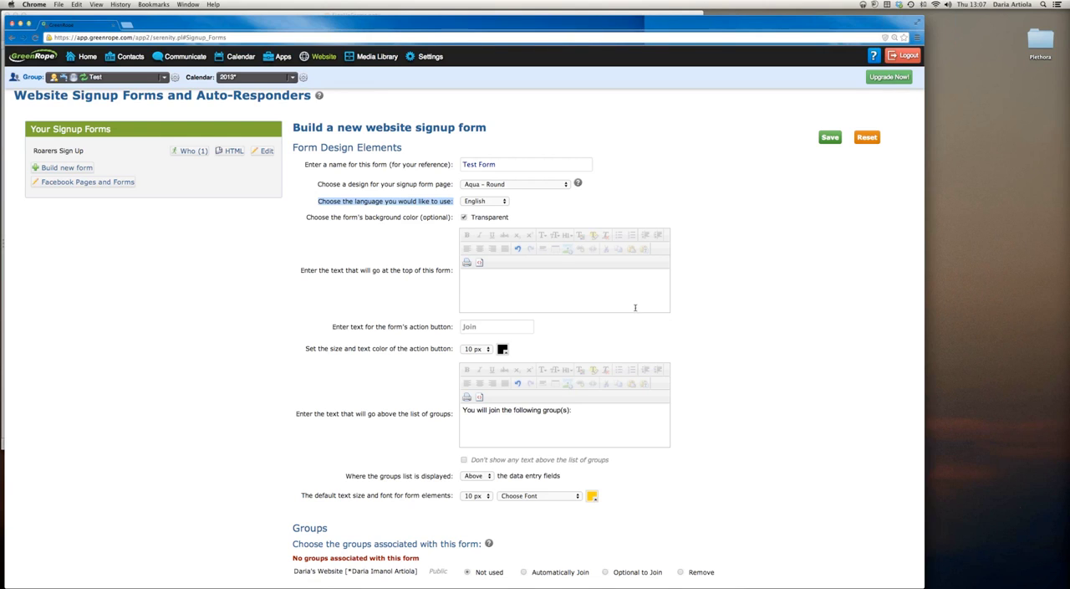
# Enter "Fill Out the Form Below to Receive Further Marketing Materials from Us" as the text at the top of the form
pyautogui.click(642, 281)
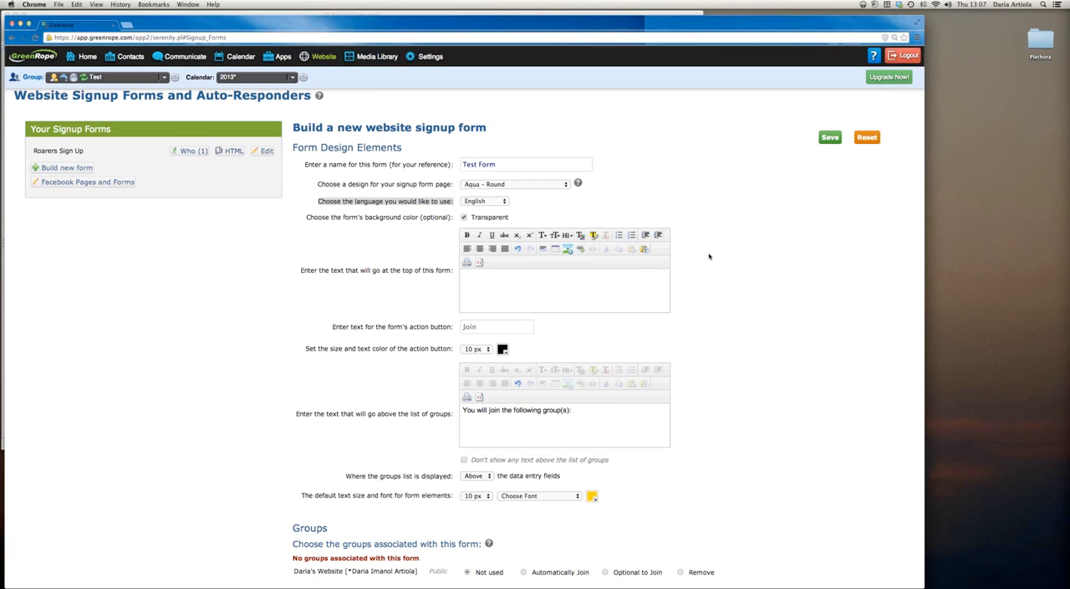
pyautogui.write('Fill Out th')
pyautogui.write('e Form Below t')
pyautogui.write('o Receive')
pyautogui.write(' Further')
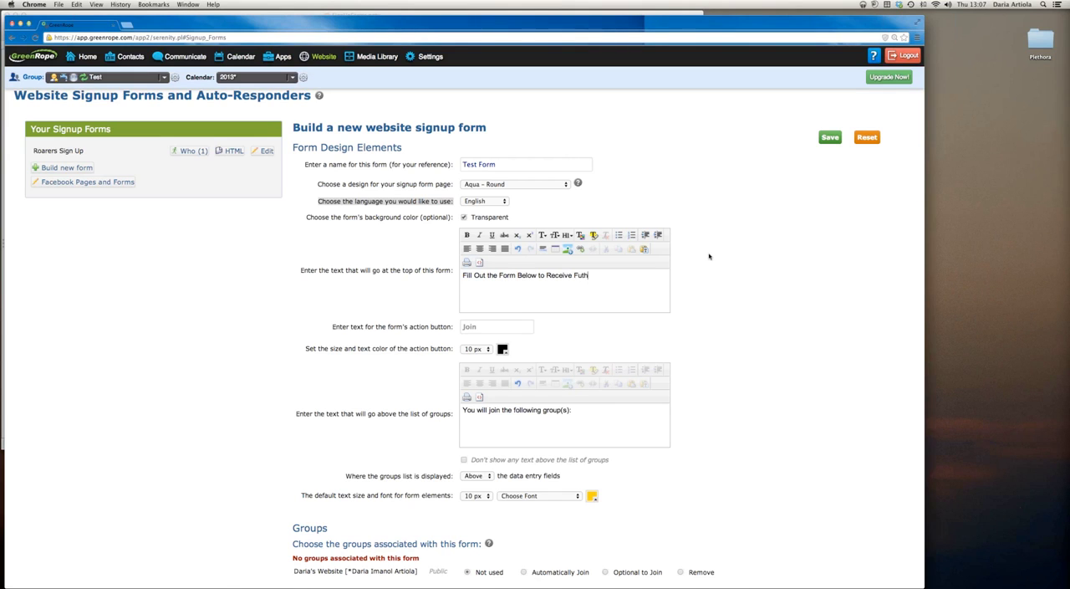
pyautogui.write(' Marketing Materials from Us')
# Change the form's action button text to "Submit" and set its size to 18 px
pyautogui.click(477, 327)
pyautogui.scroll(-1, 475, 327)
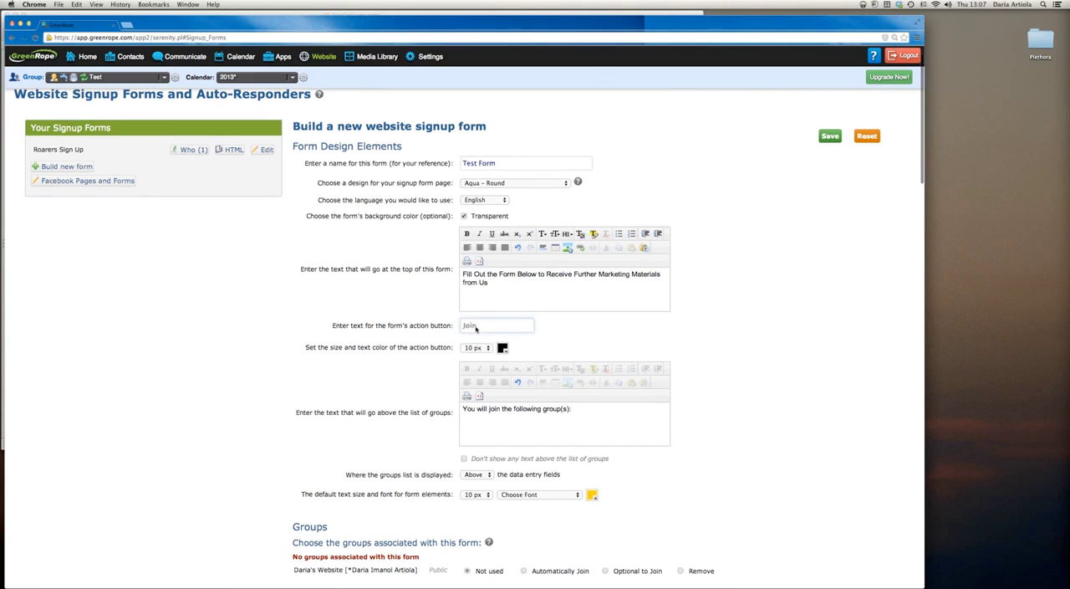
pyautogui.moveTo(478, 312); pyautogui.dragTo(457, 312)
pyautogui.write('S')
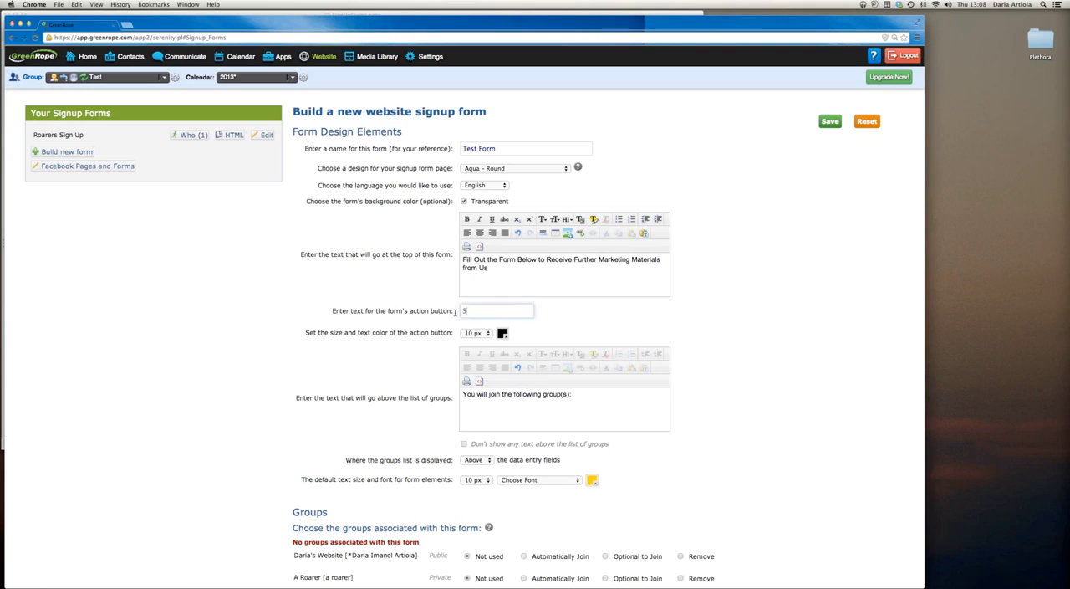
pyautogui.write('ubmit')
pyautogui.click(486, 334)
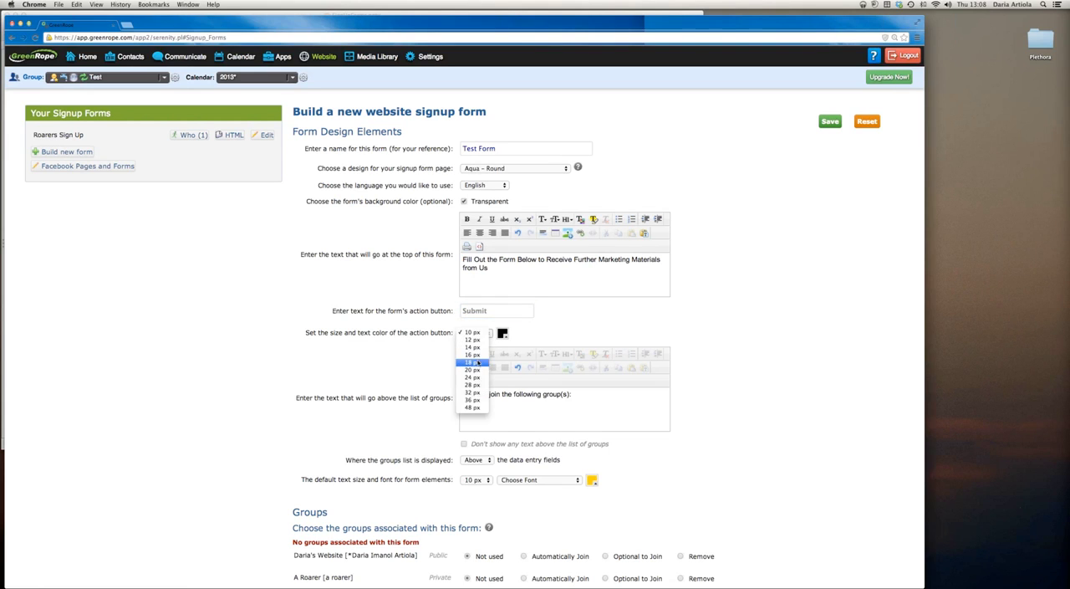
pyautogui.click(474, 362)
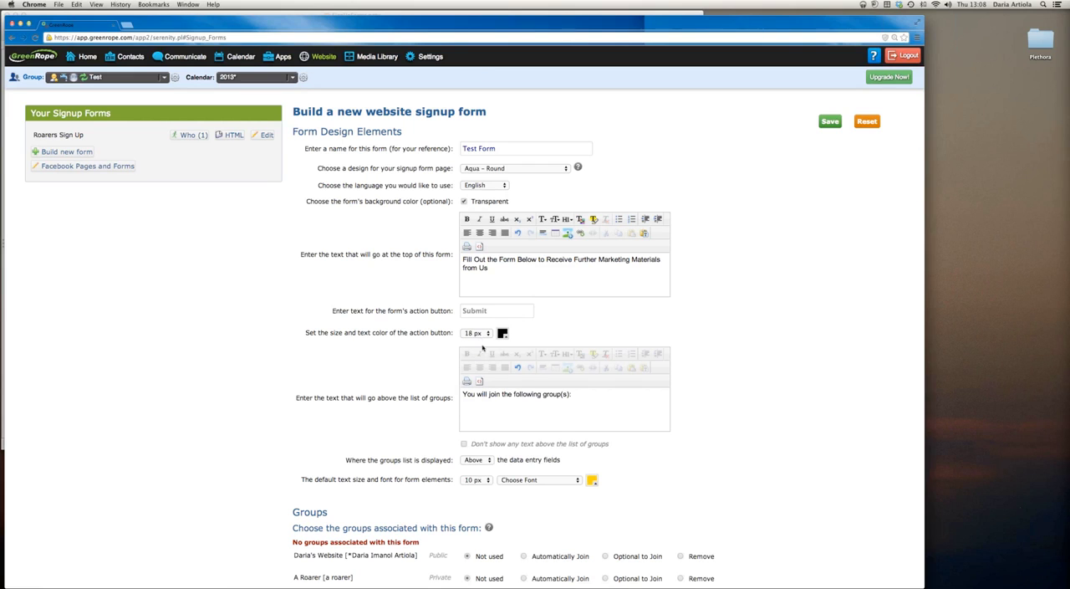
# Examine the text shown above the list of groups and the setting for where the groups list is displayed
pyautogui.moveTo(572, 396); pyautogui.dragTo(438, 395)
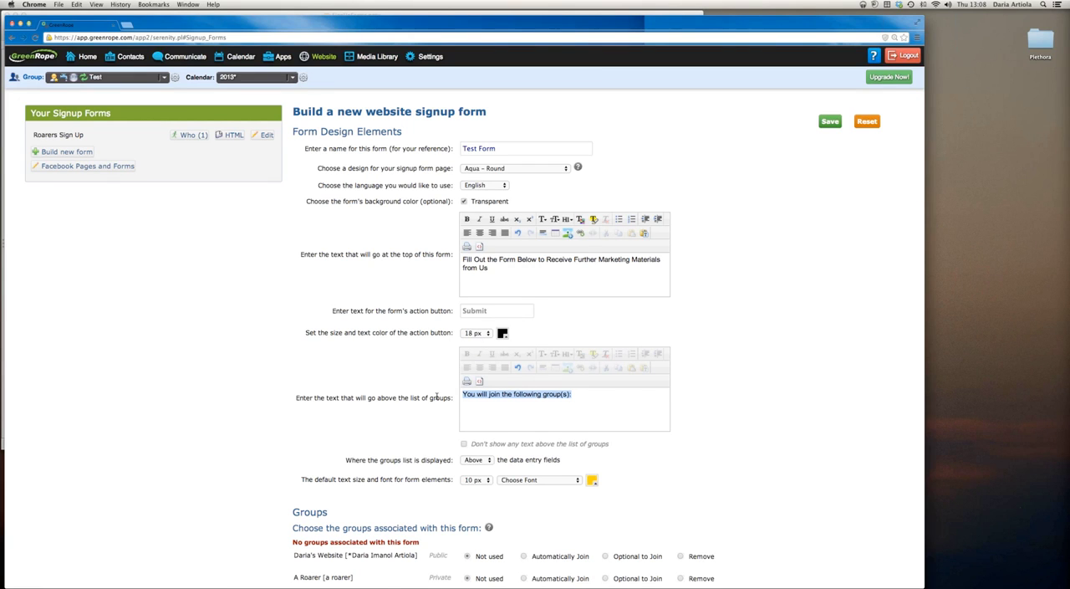
pyautogui.scroll(-1, 372, 391)
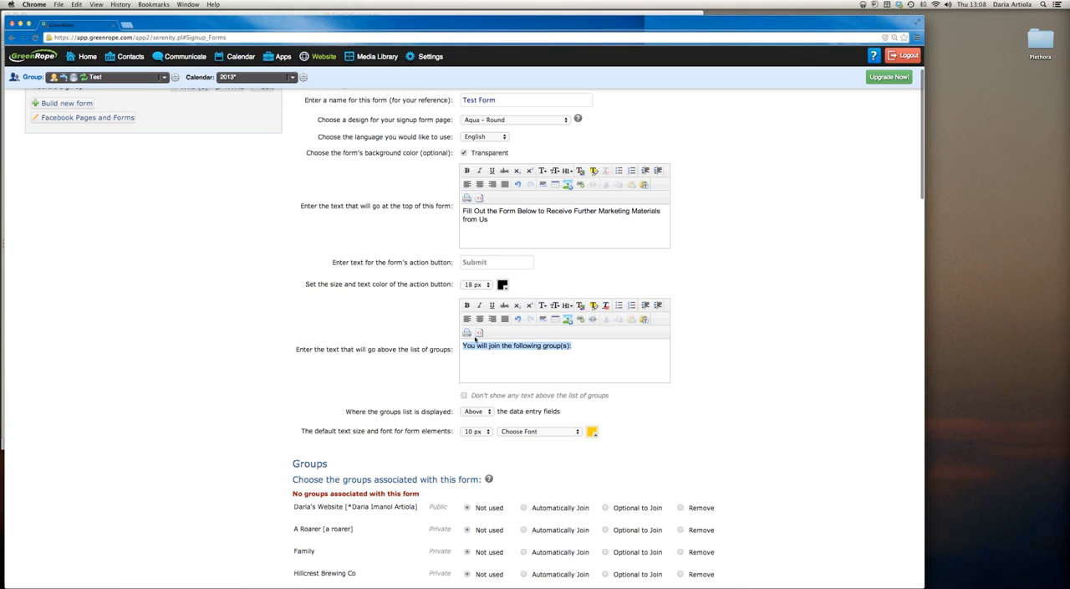
pyautogui.scroll(-1, 777, 343)
pyautogui.scroll(-2, 778, 344)
pyautogui.scroll(1, 778, 343)
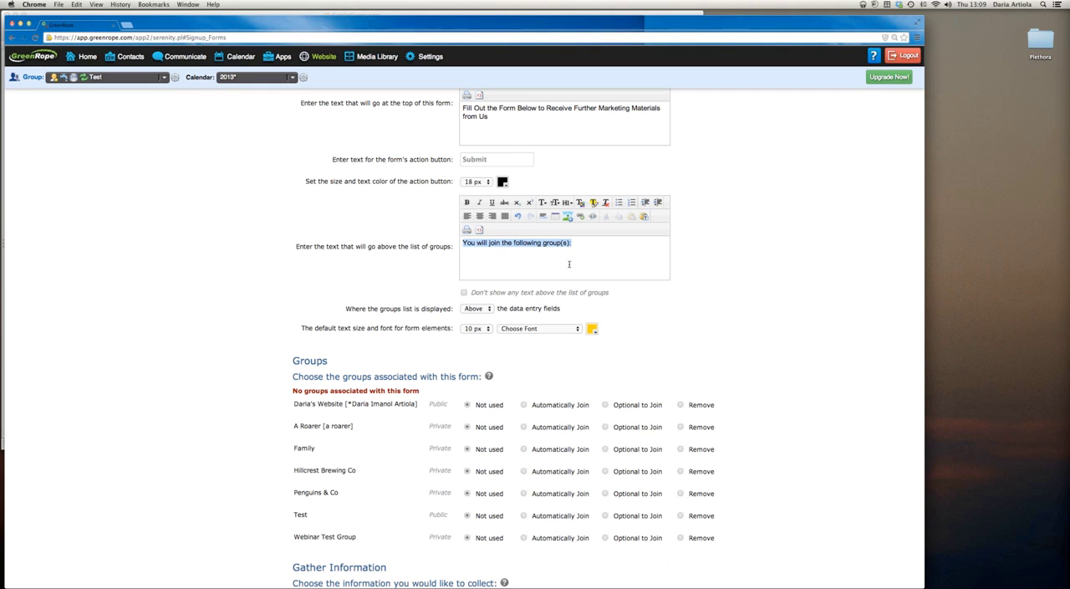
pyautogui.scroll(-1, 599, 280)
pyautogui.scroll(-1, 598, 280)
pyautogui.moveTo(344, 289); pyautogui.dragTo(456, 290)
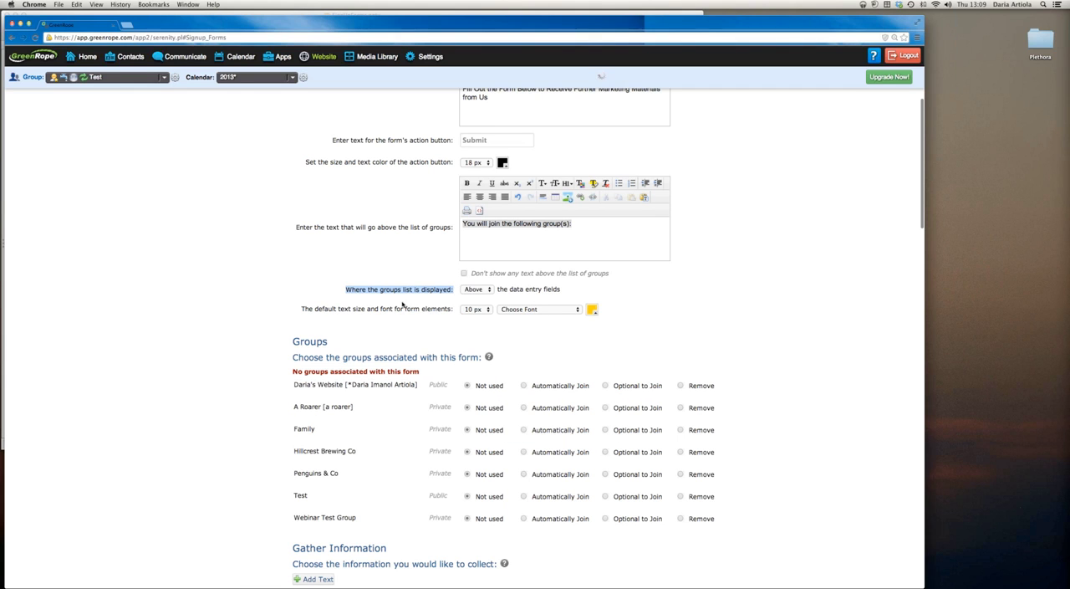
# Set the default text for form elements to 18 px in dark blue (003f7f)
pyautogui.scroll(-1, 295, 307)
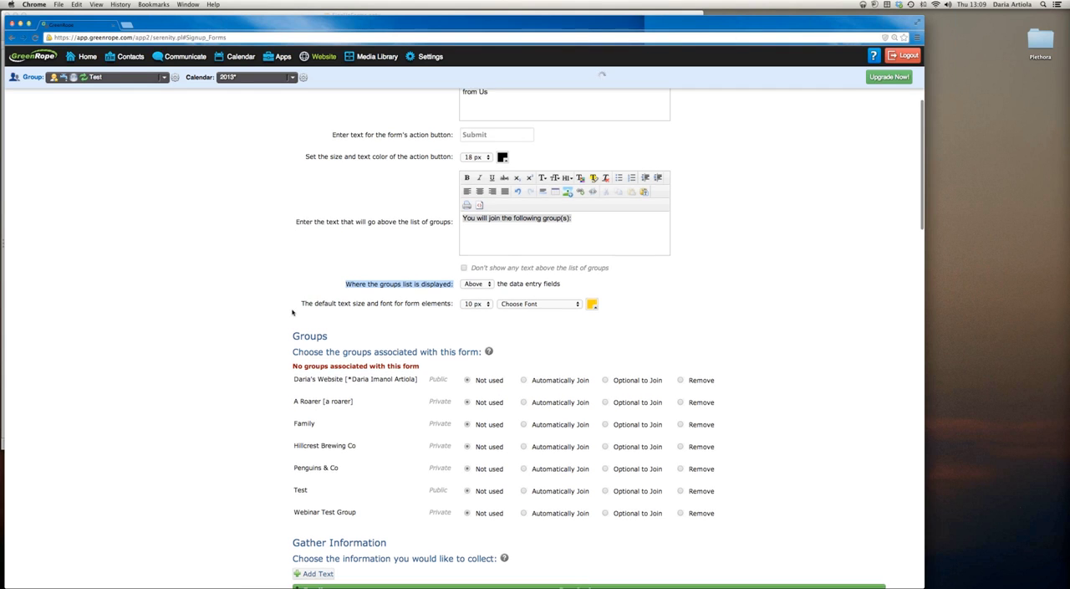
pyautogui.click(476, 296)
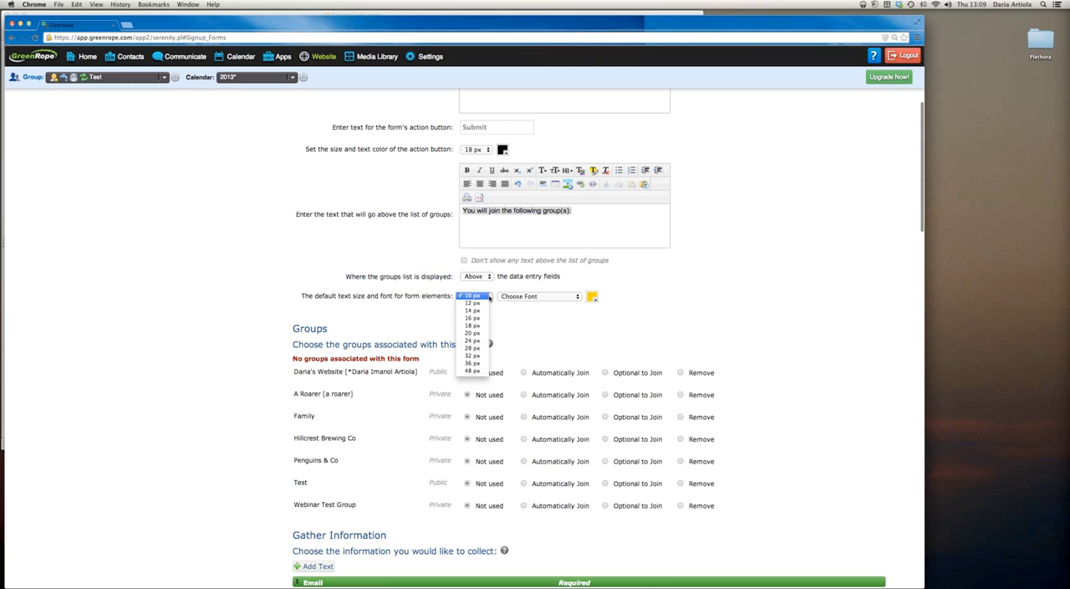
pyautogui.click(475, 325)
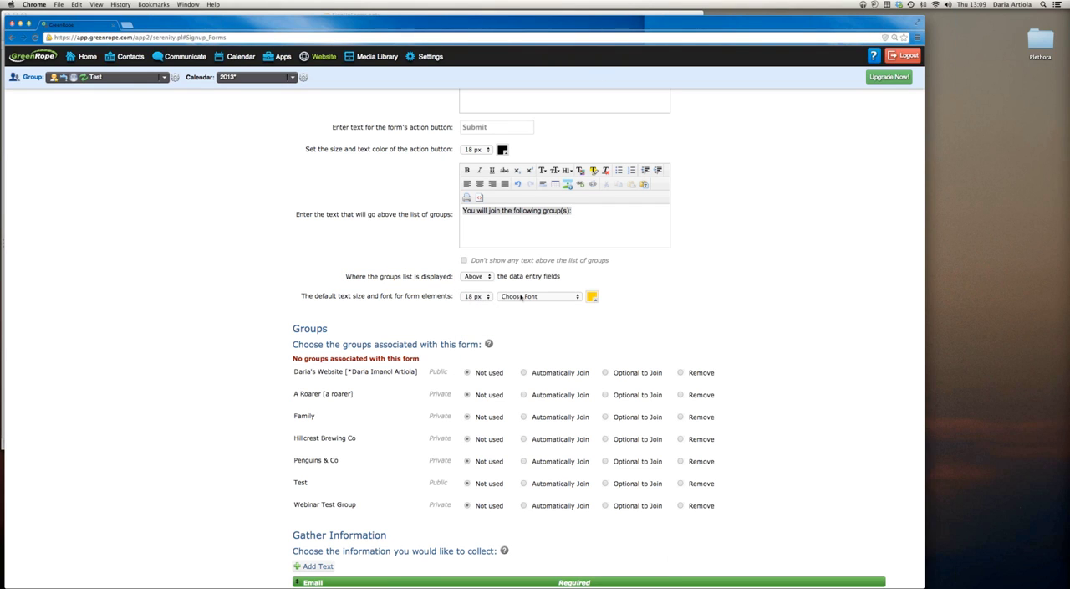
pyautogui.click(595, 298)
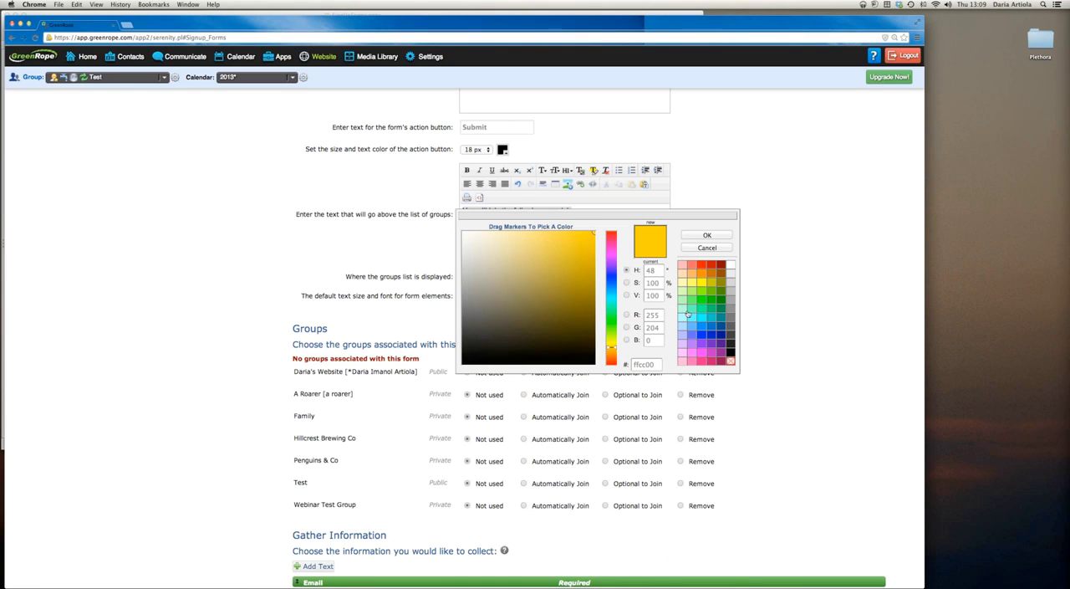
pyautogui.click(721, 330)
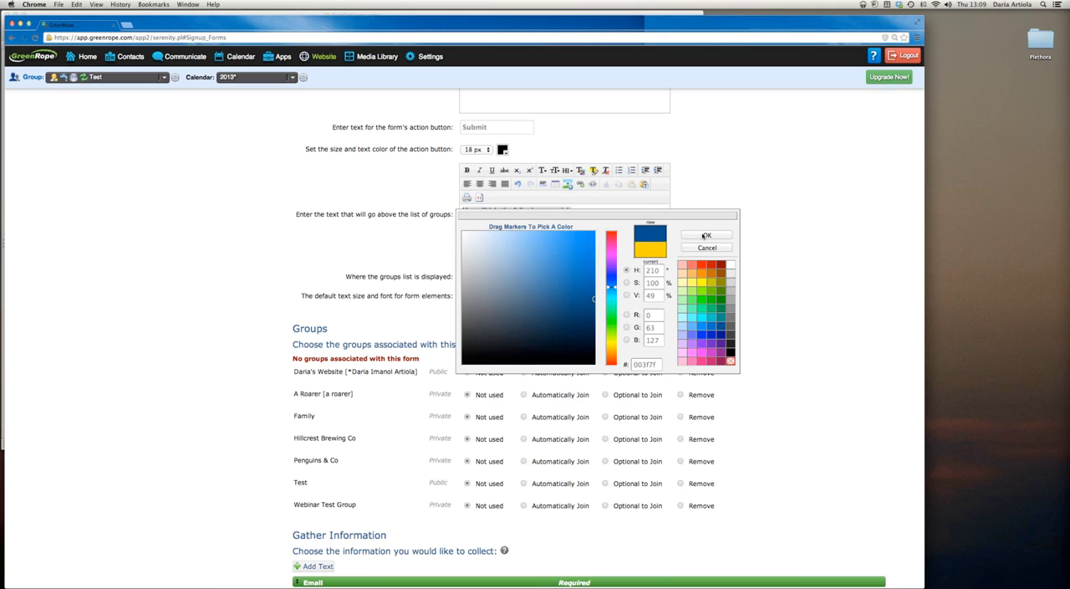
pyautogui.click(705, 235)
# Associate the Test group with the form as Automatically Join
pyautogui.scroll(-2, 500, 359)
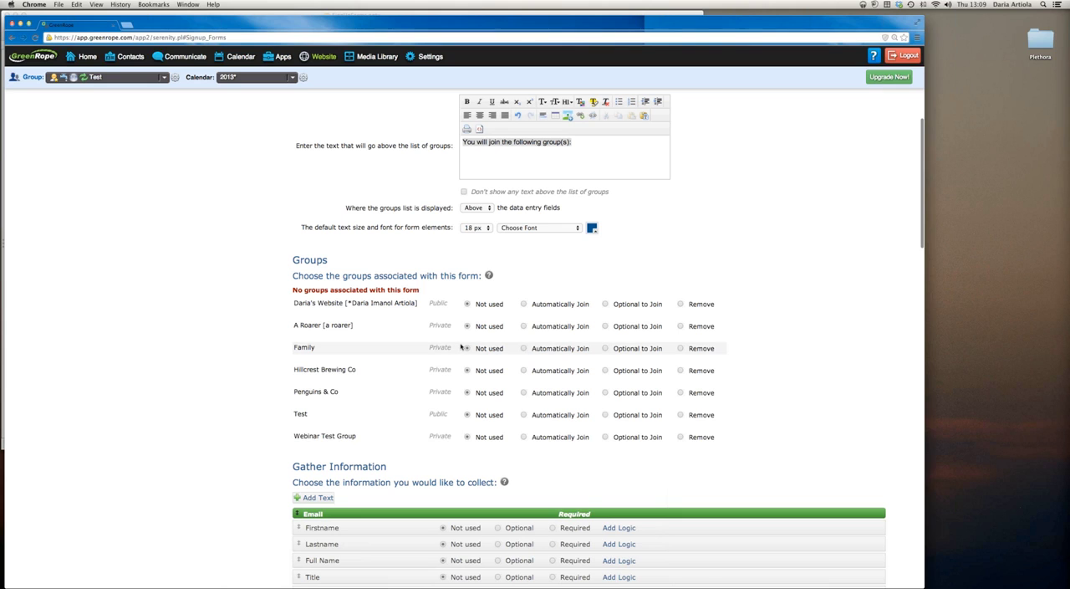
pyautogui.scroll(-5, 443, 347)
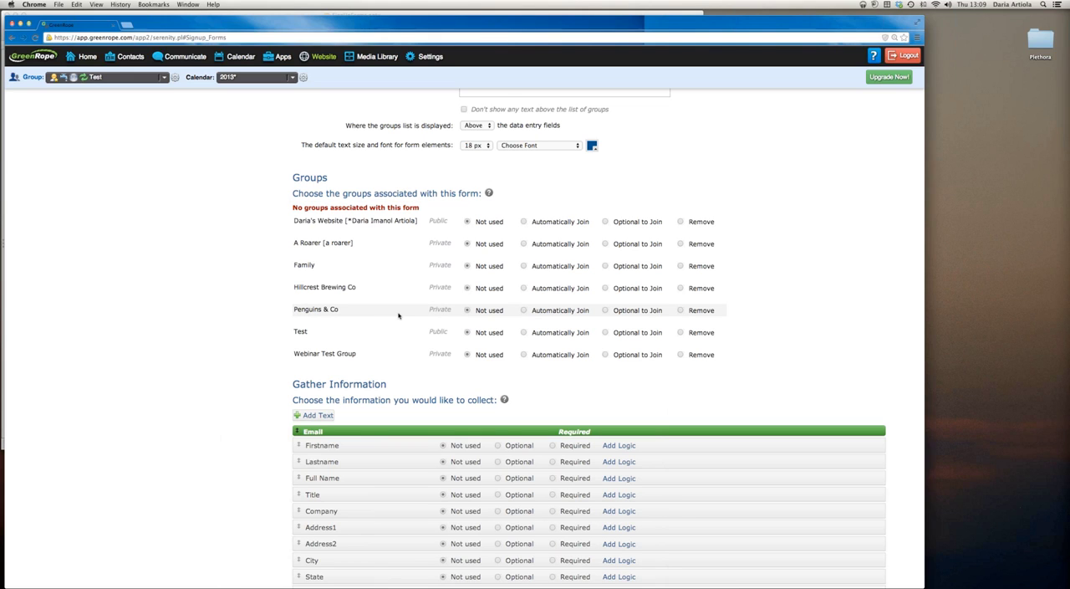
pyautogui.click(524, 333)
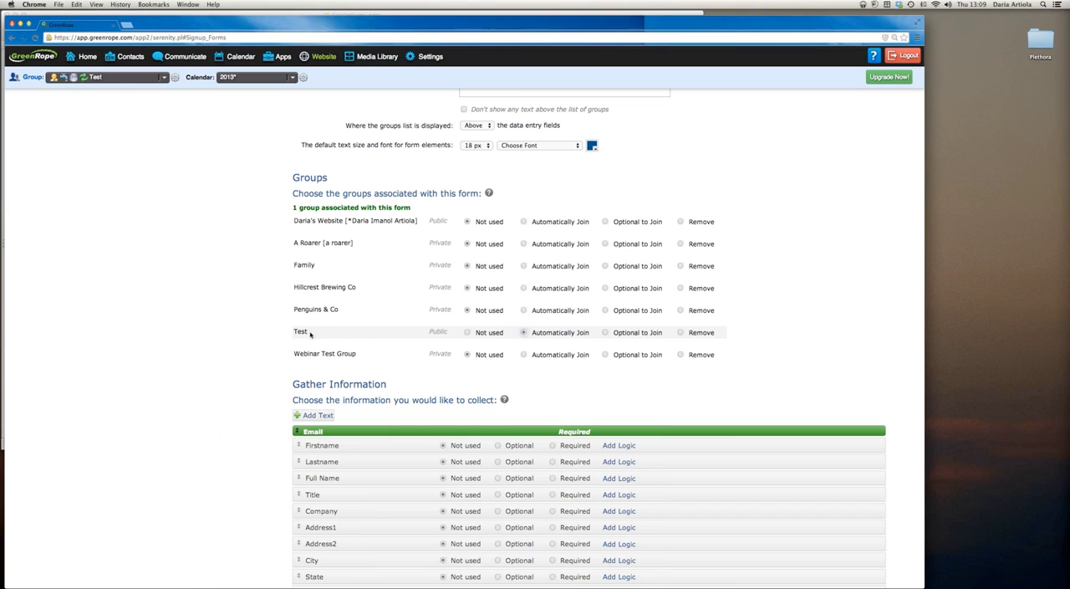
pyautogui.moveTo(309, 332); pyautogui.dragTo(293, 331)
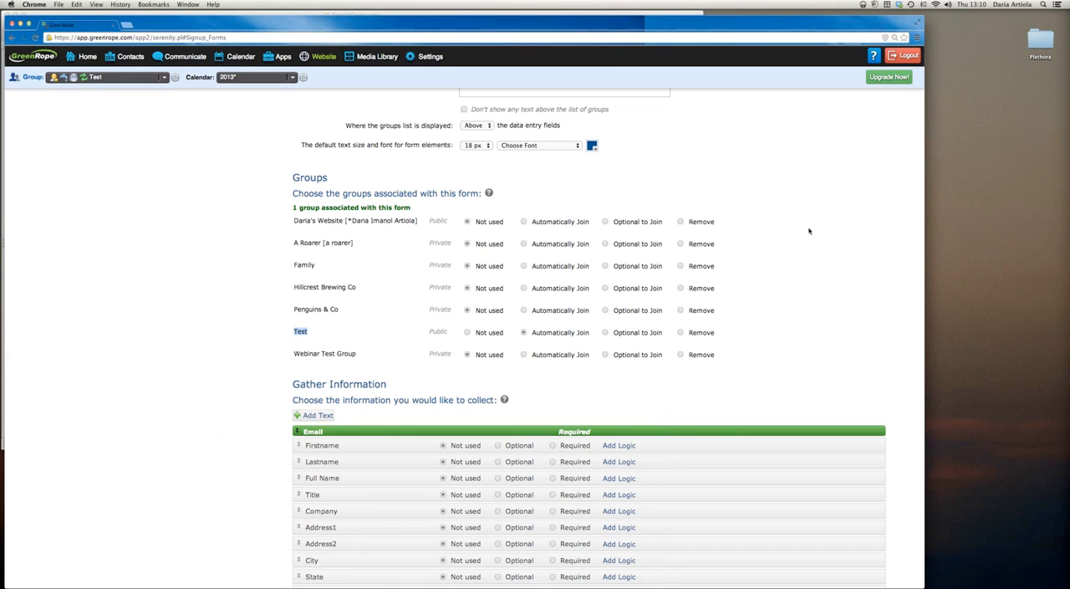
# Make the Firstname and Lastname fields required in the information the form gathers
pyautogui.scroll(-5, 808, 230)
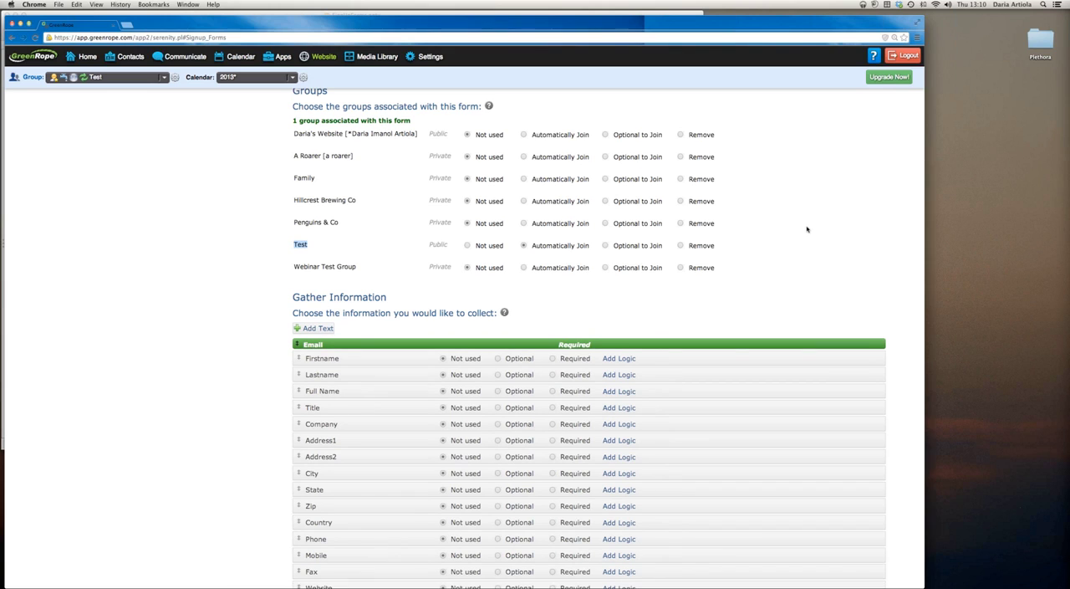
pyautogui.scroll(-2, 807, 228)
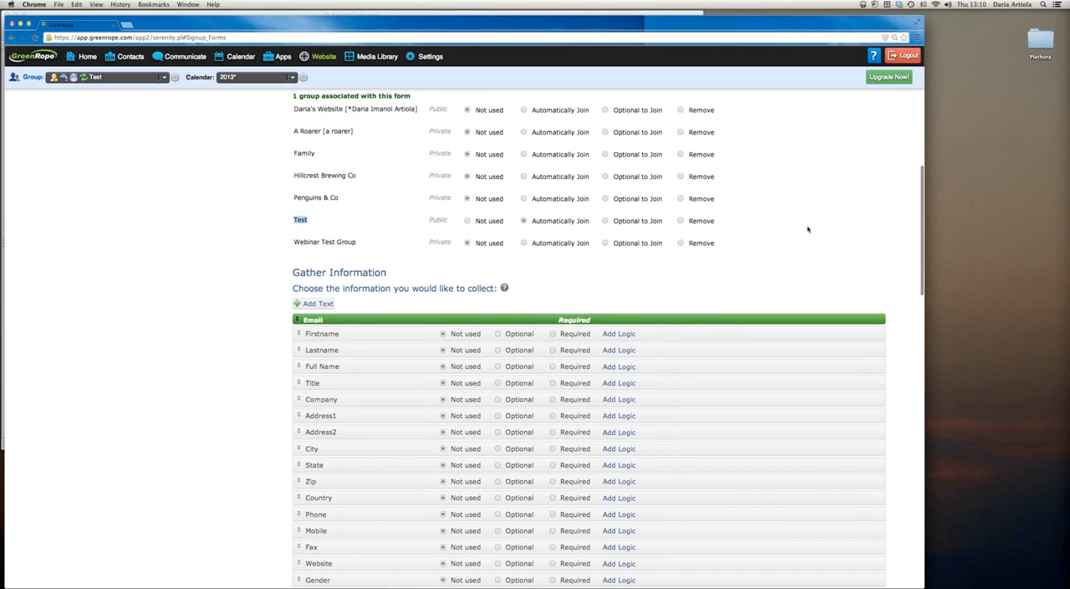
pyautogui.scroll(-2, 807, 228)
pyautogui.moveTo(293, 237); pyautogui.dragTo(387, 237)
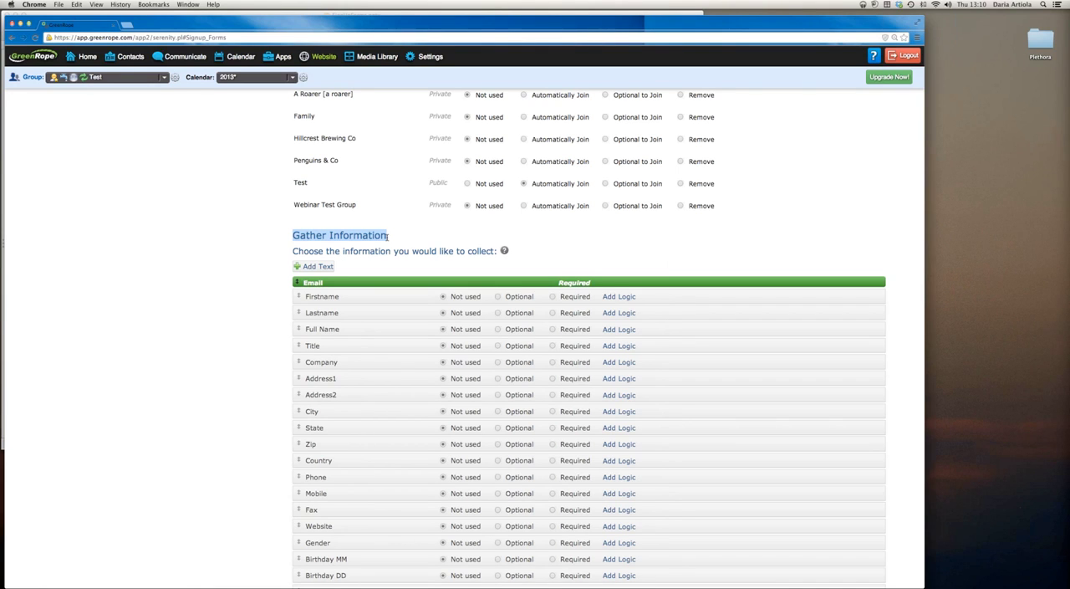
pyautogui.scroll(-1, 398, 239)
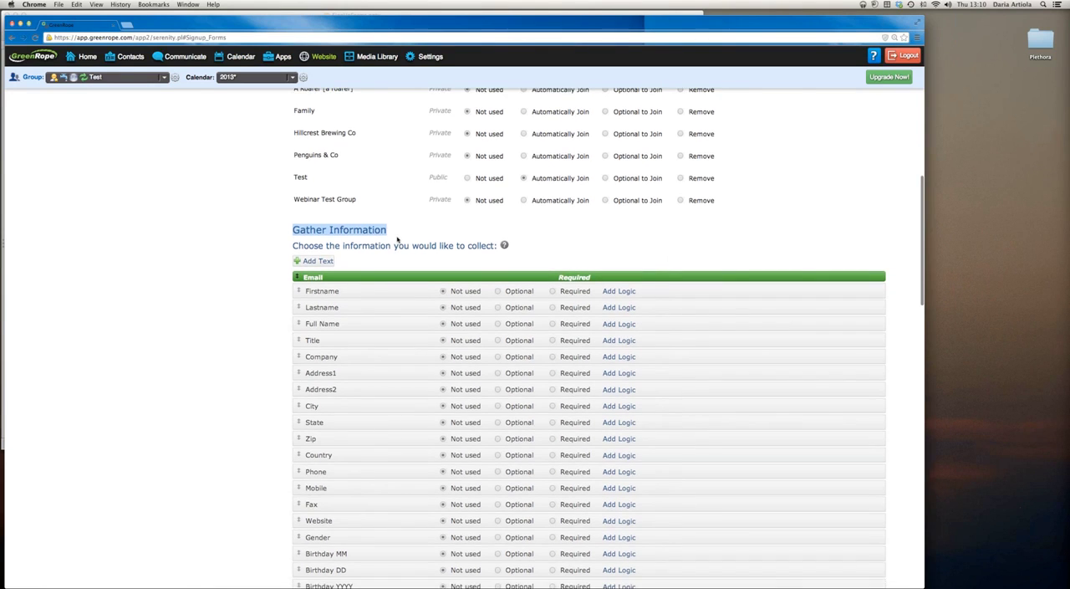
pyautogui.scroll(-2, 397, 239)
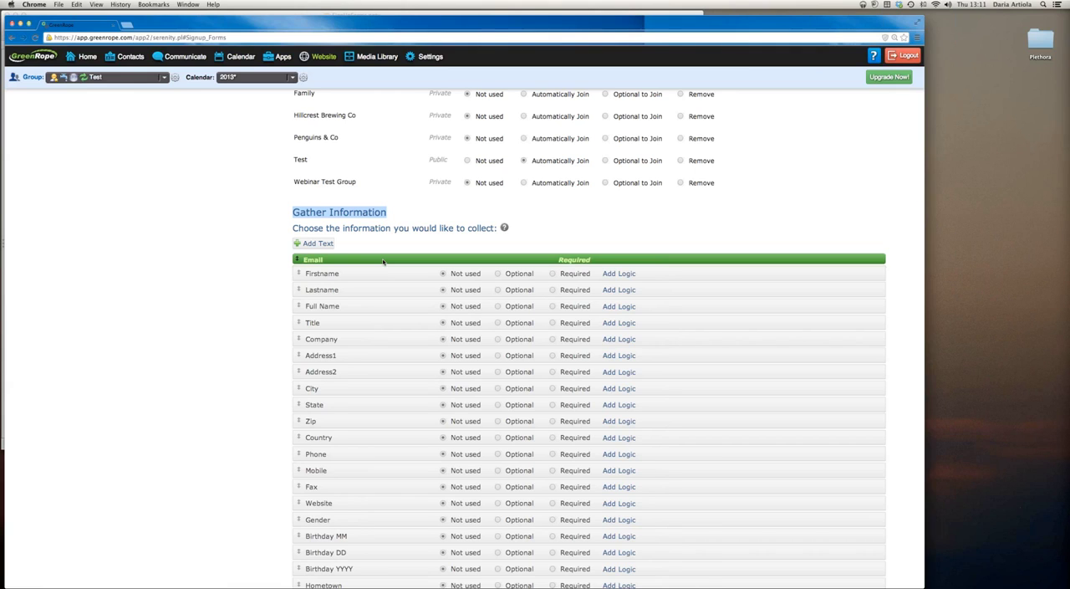
pyautogui.click(552, 274)
pyautogui.click(552, 289)
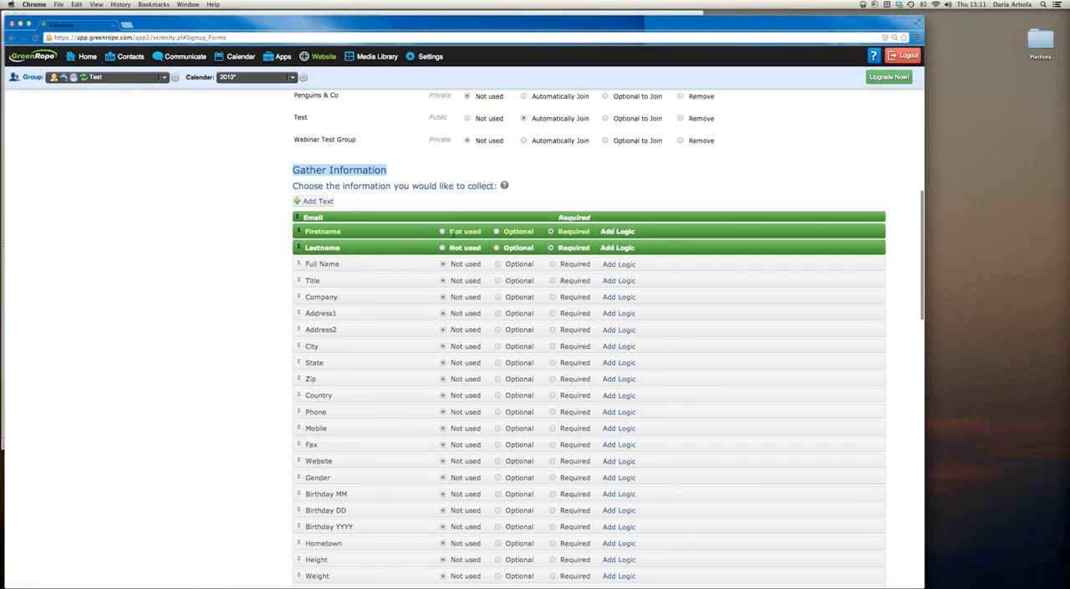
# Make the Company and Mobile fields required on the form
pyautogui.scroll(-2, 502, 239)
pyautogui.scroll(-1, 455, 238)
pyautogui.click(552, 260)
pyautogui.scroll(-2, 577, 259)
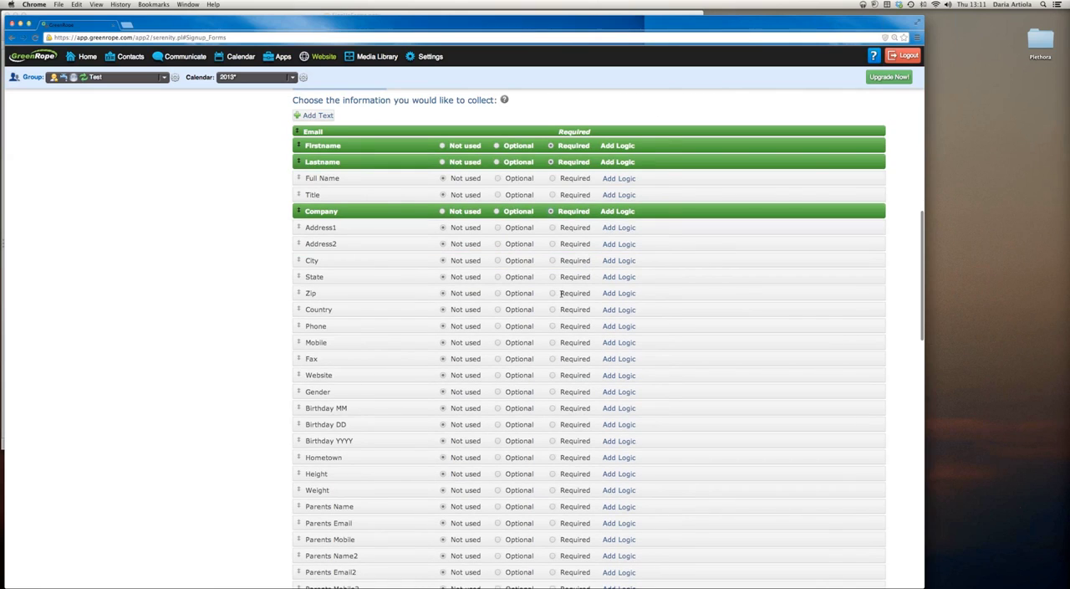
pyautogui.click(553, 343)
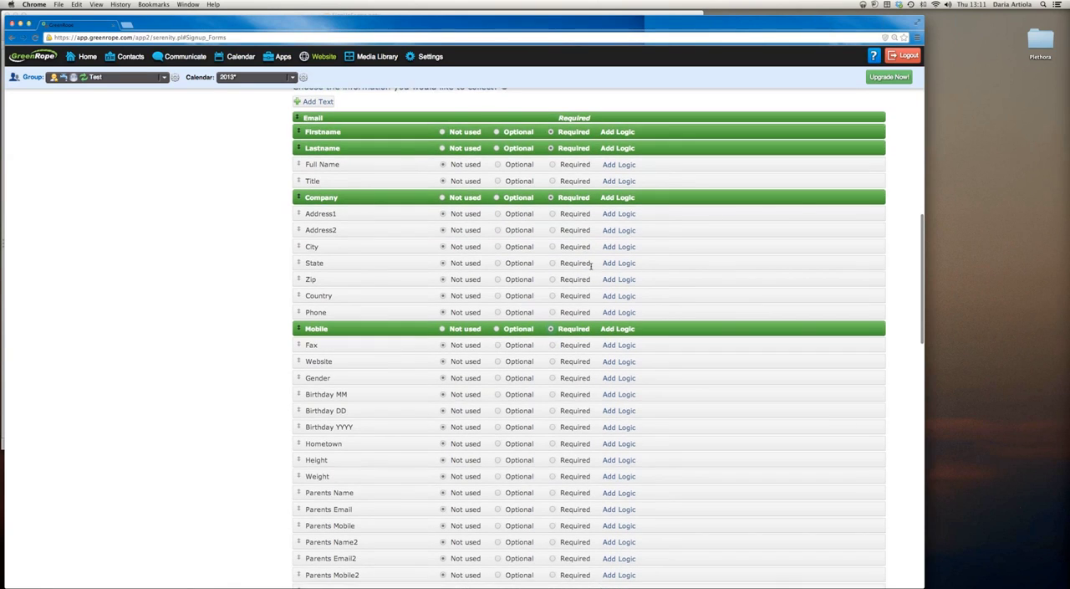
# Make the user-defined fields "All Groups: Area of Interest" and the Test group's question about eating chocolates required
pyautogui.scroll(-1, 591, 268)
pyautogui.scroll(-10, 591, 268)
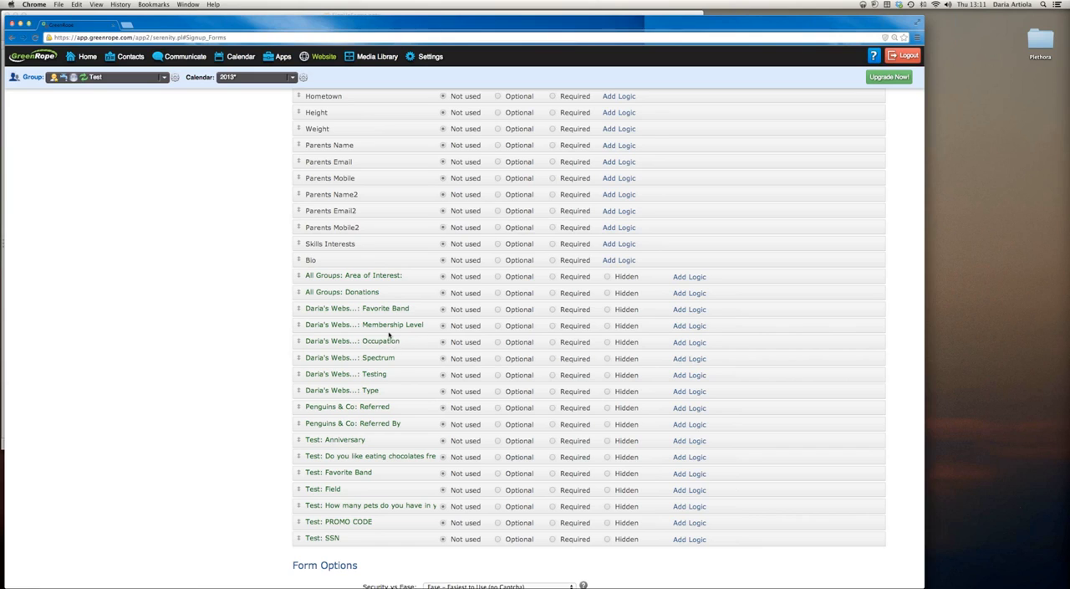
pyautogui.click(554, 278)
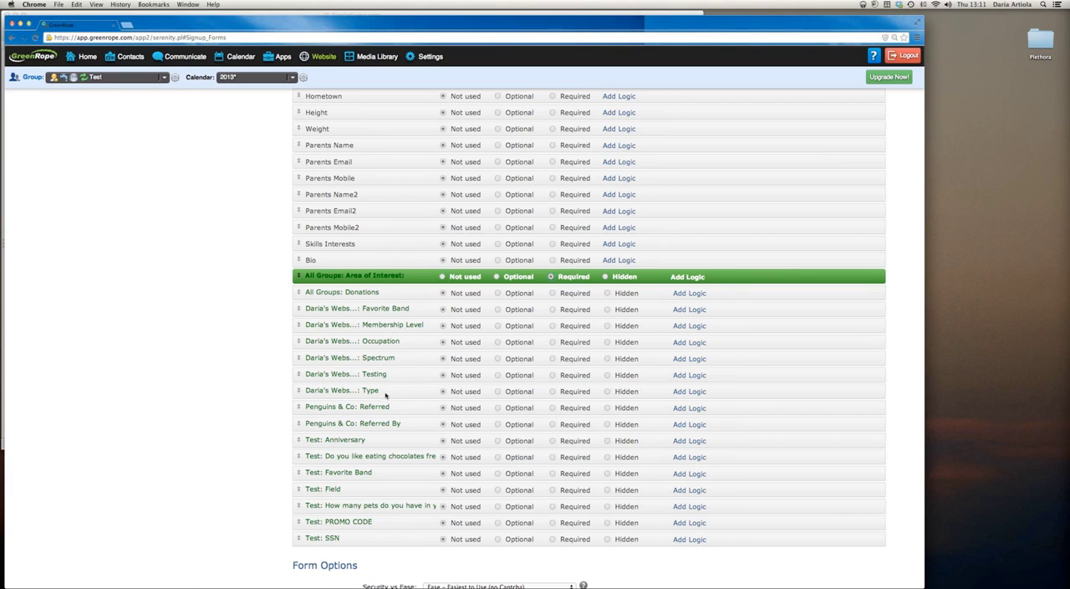
pyautogui.click(553, 458)
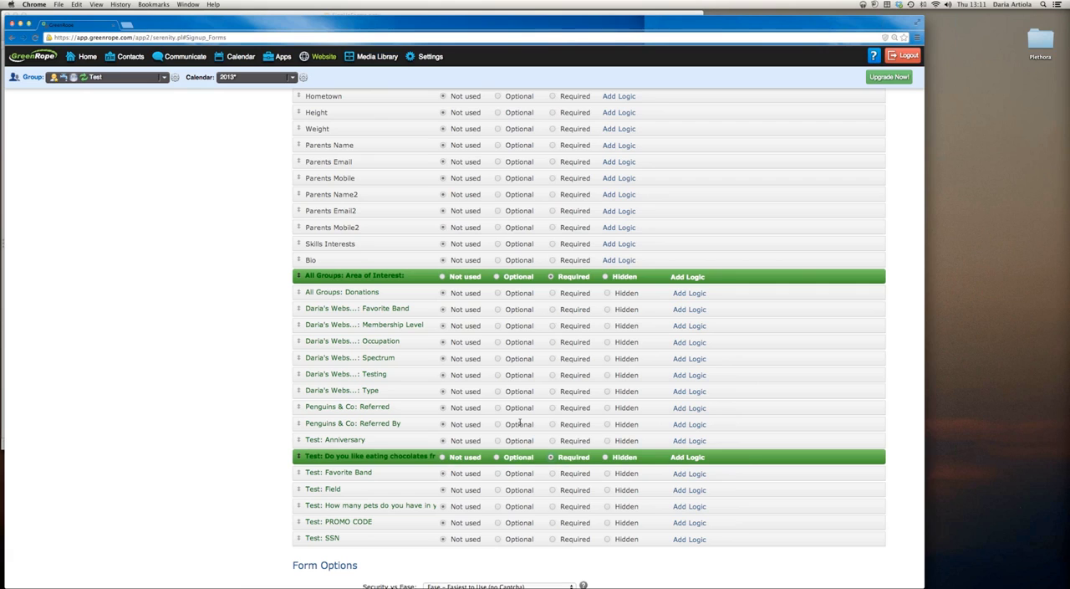
pyautogui.scroll(-1, 520, 423)
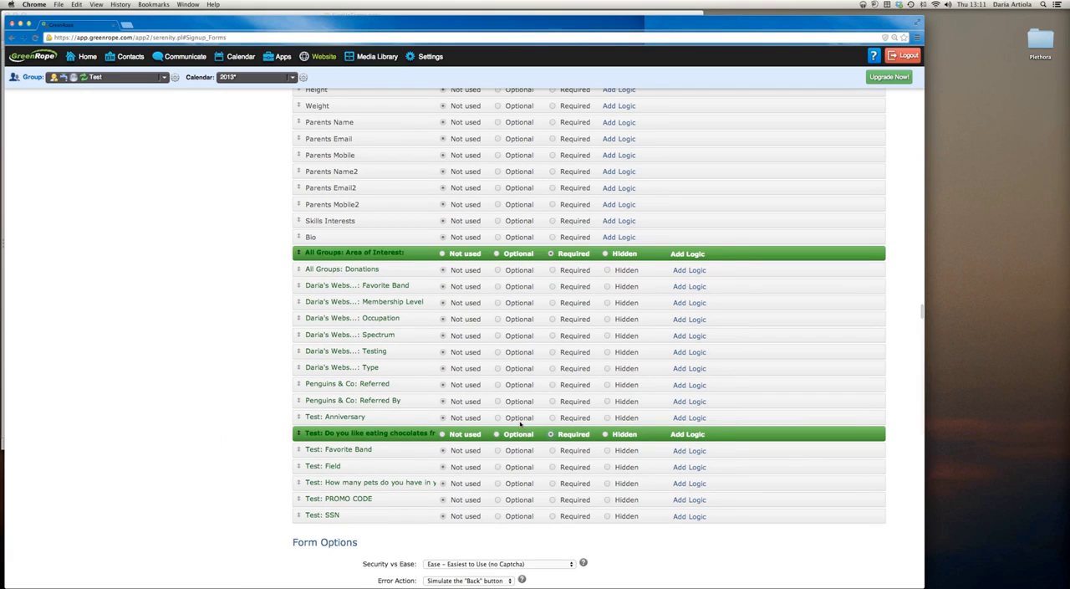
# Set the form's Security vs Ease option to "Security – Maximum Security with Captcha Form"
pyautogui.scroll(-1, 521, 416)
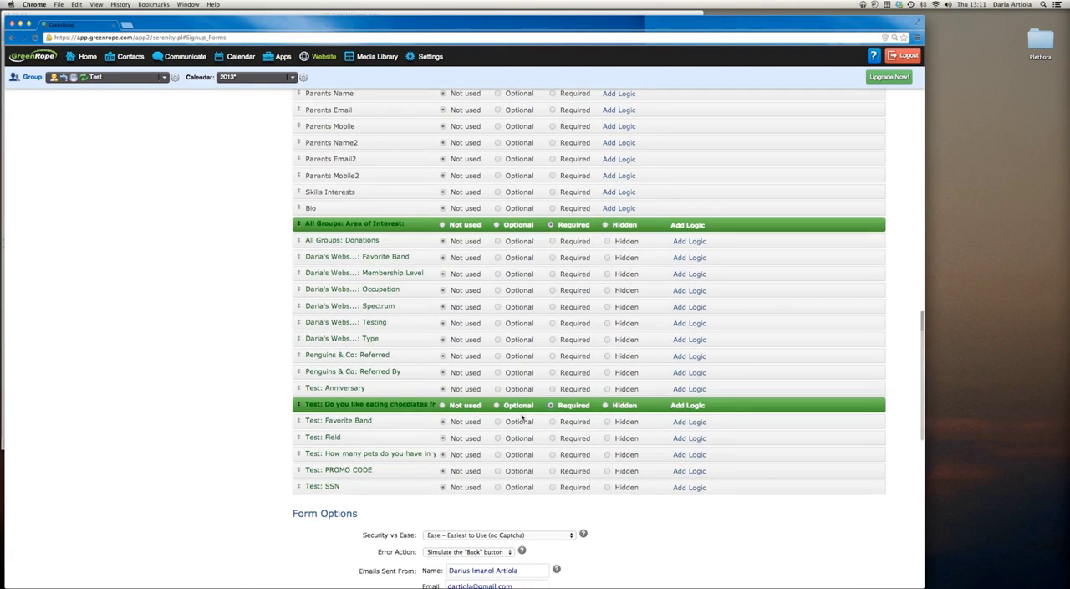
pyautogui.scroll(-1, 520, 418)
pyautogui.scroll(15, 502, 385)
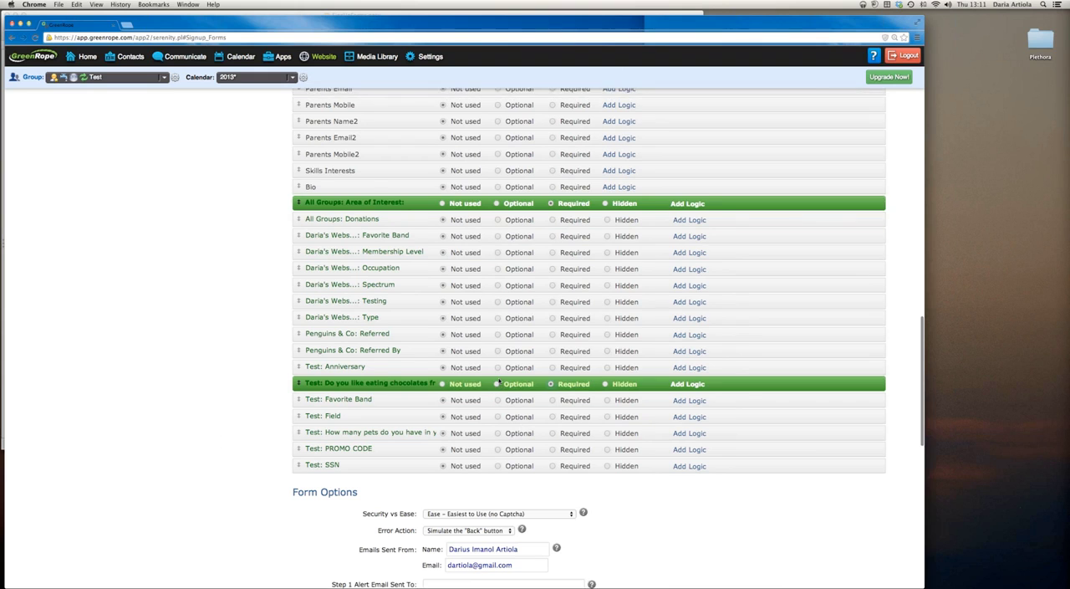
pyautogui.scroll(-10, 499, 381)
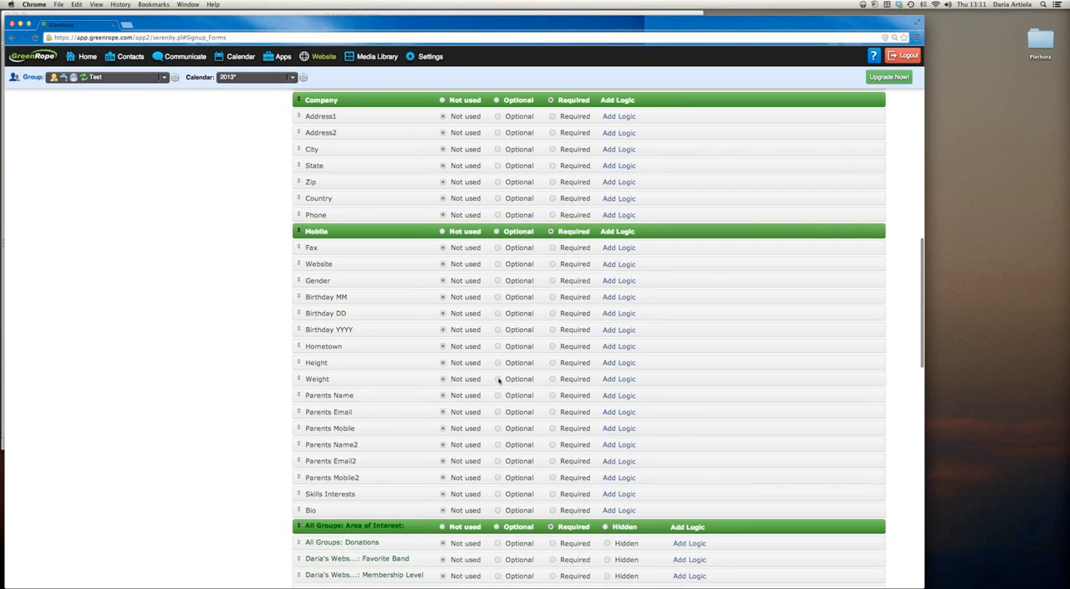
pyautogui.scroll(-15, 500, 381)
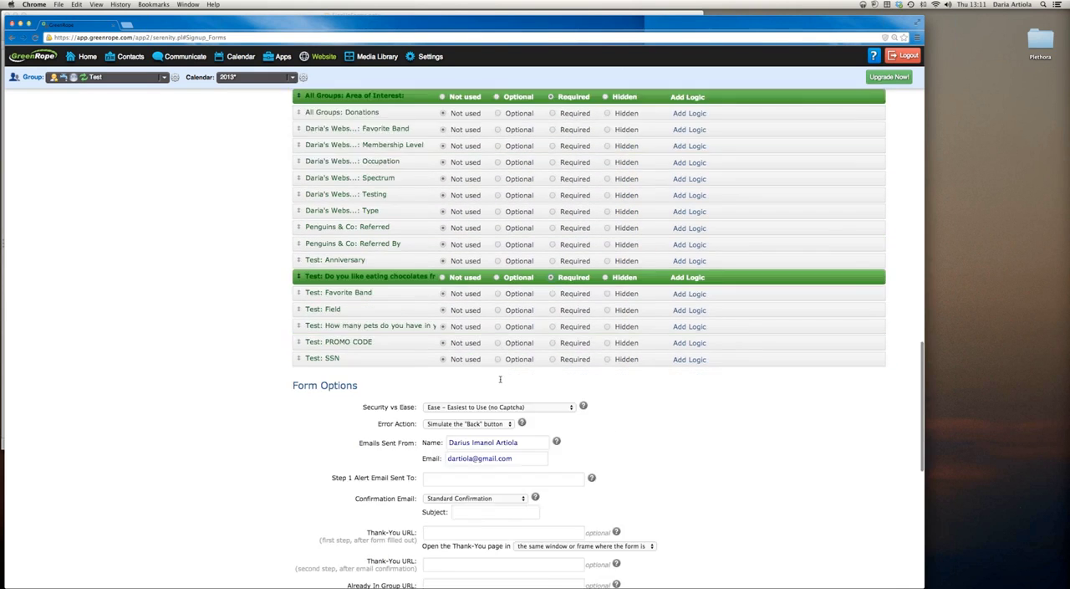
pyautogui.scroll(-1, 501, 381)
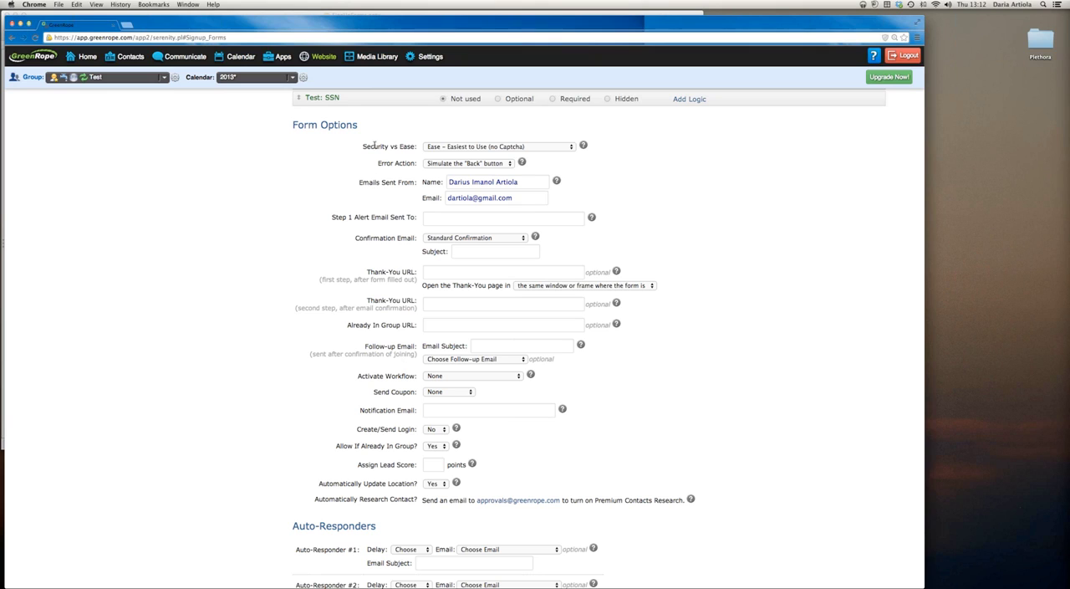
pyautogui.moveTo(362, 146); pyautogui.dragTo(418, 147)
pyautogui.click(431, 147)
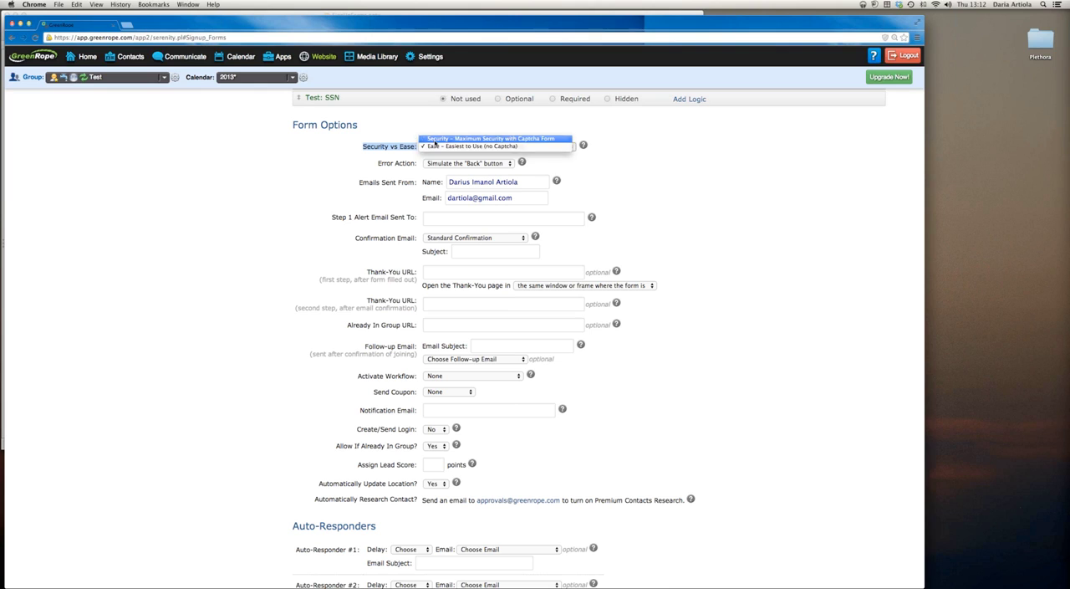
pyautogui.click(437, 139)
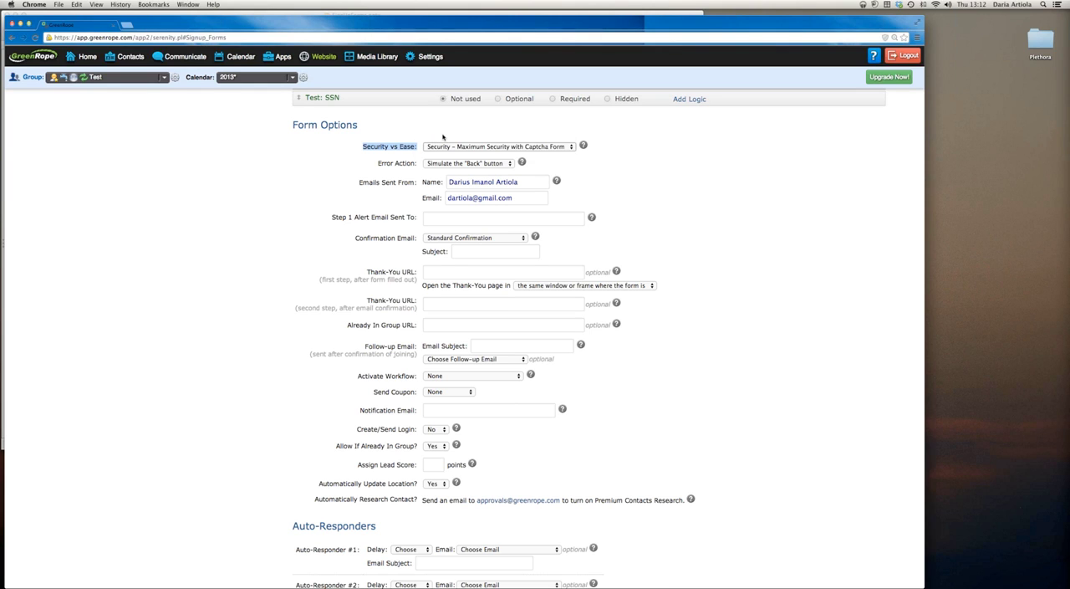
pyautogui.click(443, 136)
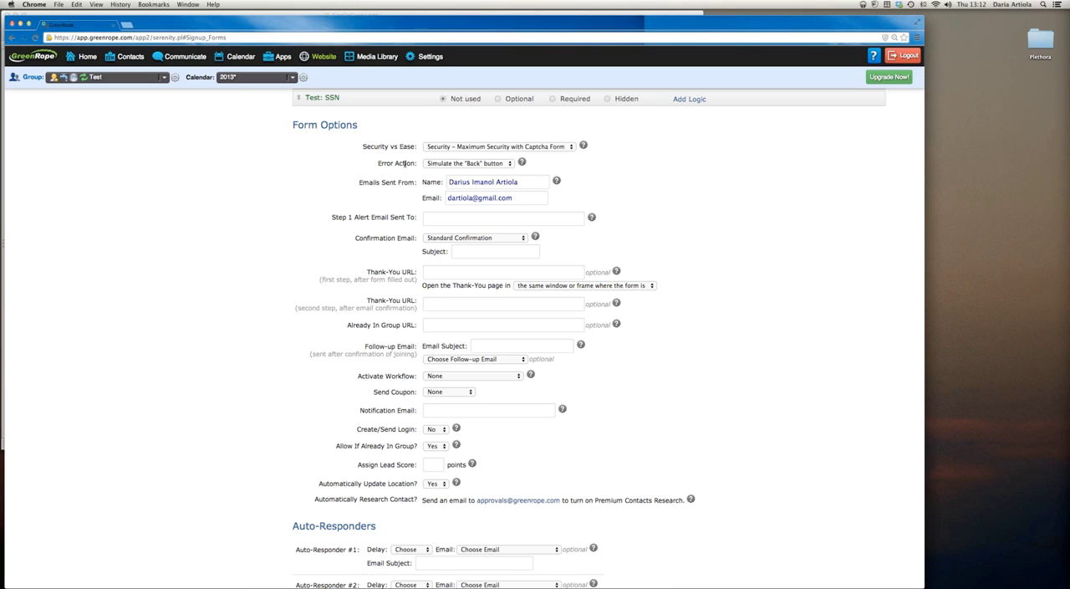
# Review the Error Action choices and the sender details under Emails Sent From in the form options
pyautogui.moveTo(377, 164); pyautogui.dragTo(418, 164)
pyautogui.click(447, 164)
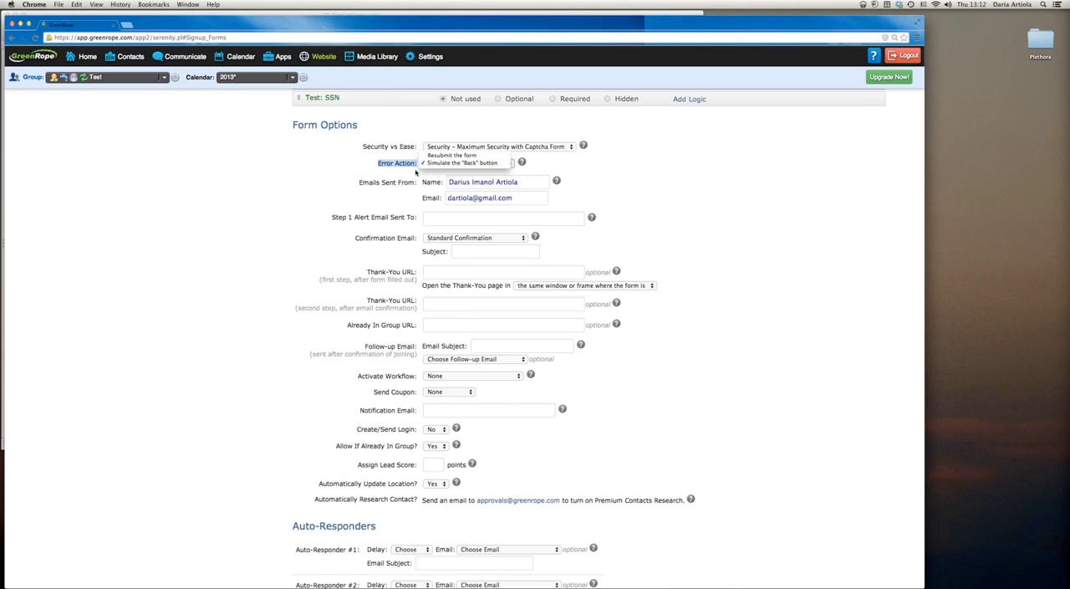
pyautogui.click(416, 171)
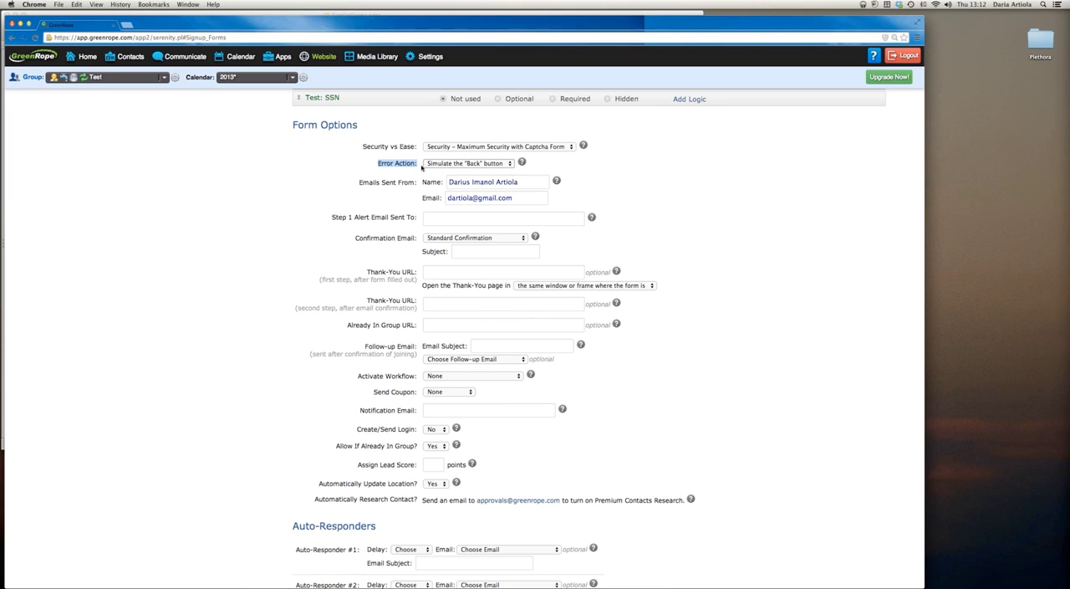
pyautogui.moveTo(359, 184); pyautogui.dragTo(447, 183)
pyautogui.doubleClick(508, 181)
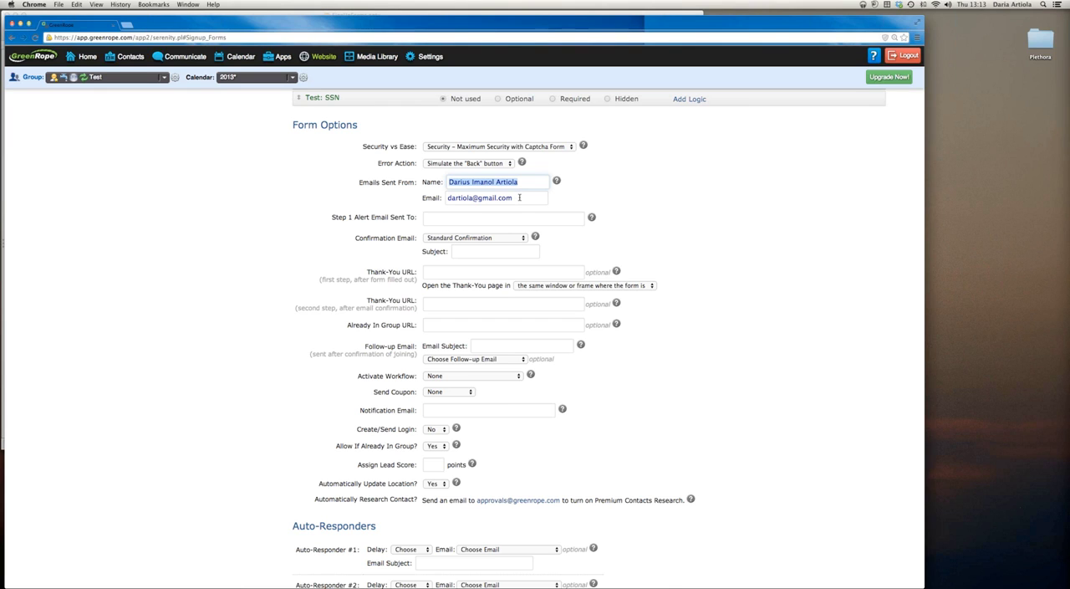
# Enter the alert recipient's email address for Step 1 Alert Email Sent To
pyautogui.moveTo(332, 217); pyautogui.dragTo(416, 217)
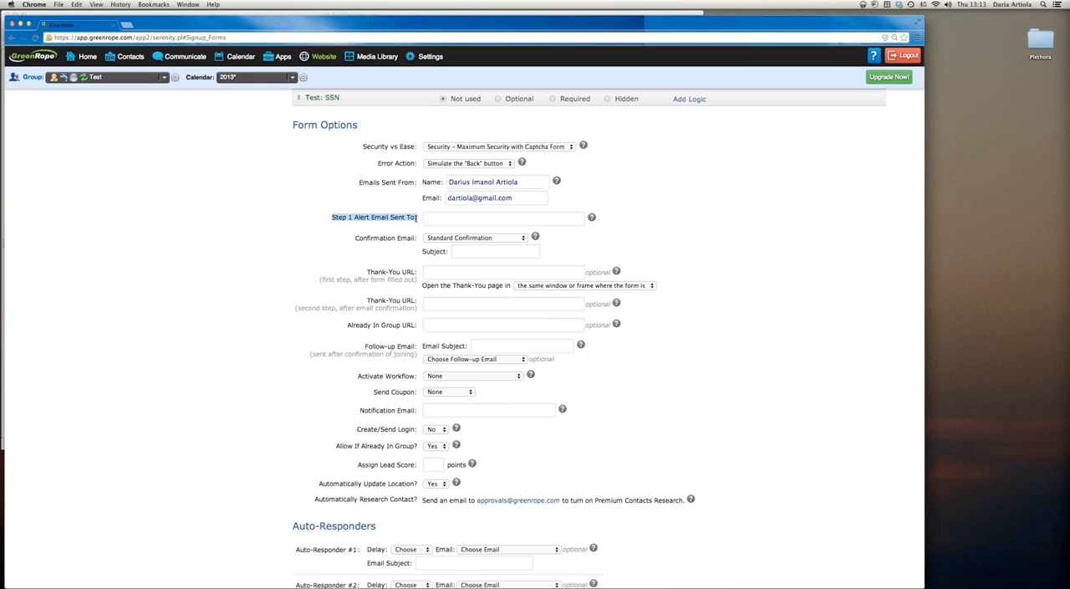
pyautogui.click(449, 218)
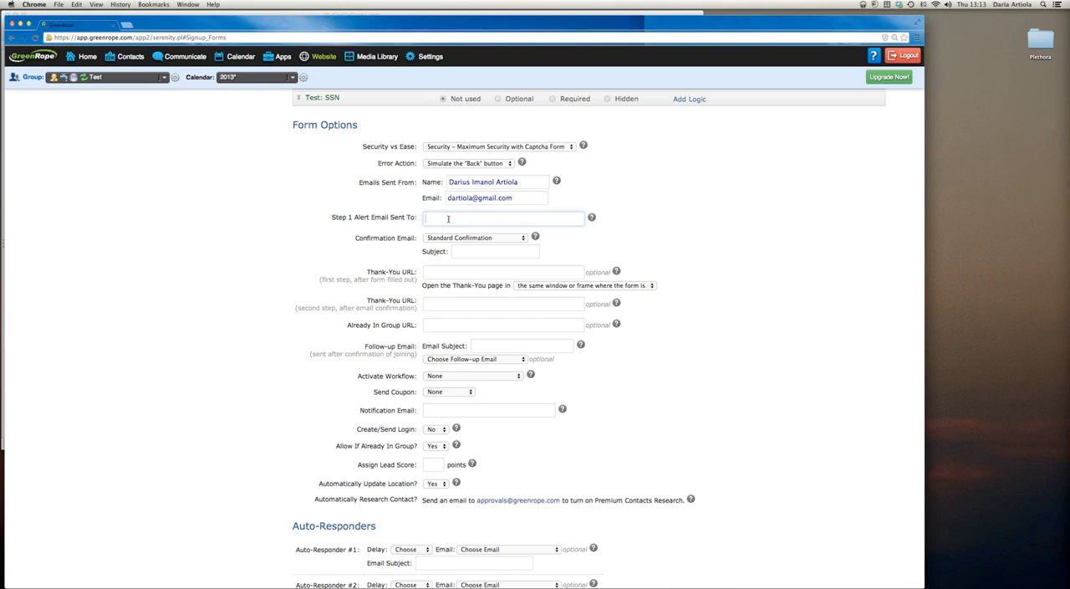
pyautogui.click(563, 248)
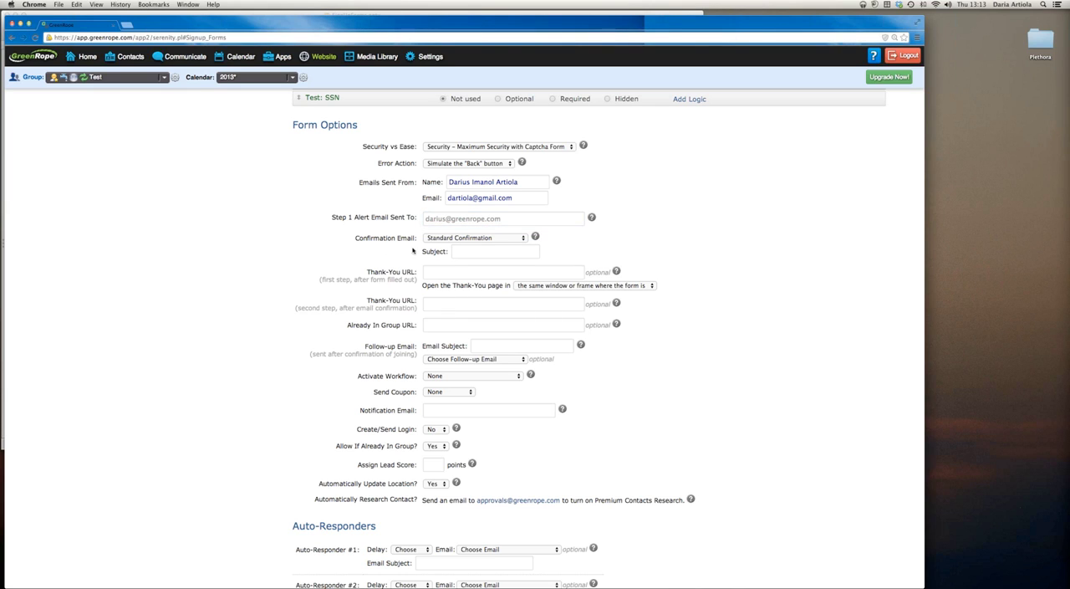
# Read the Confirmation Email help, including the Confirmation_Placeholder that a custom confirmation file must contain, and close it
pyautogui.moveTo(354, 239); pyautogui.dragTo(417, 239)
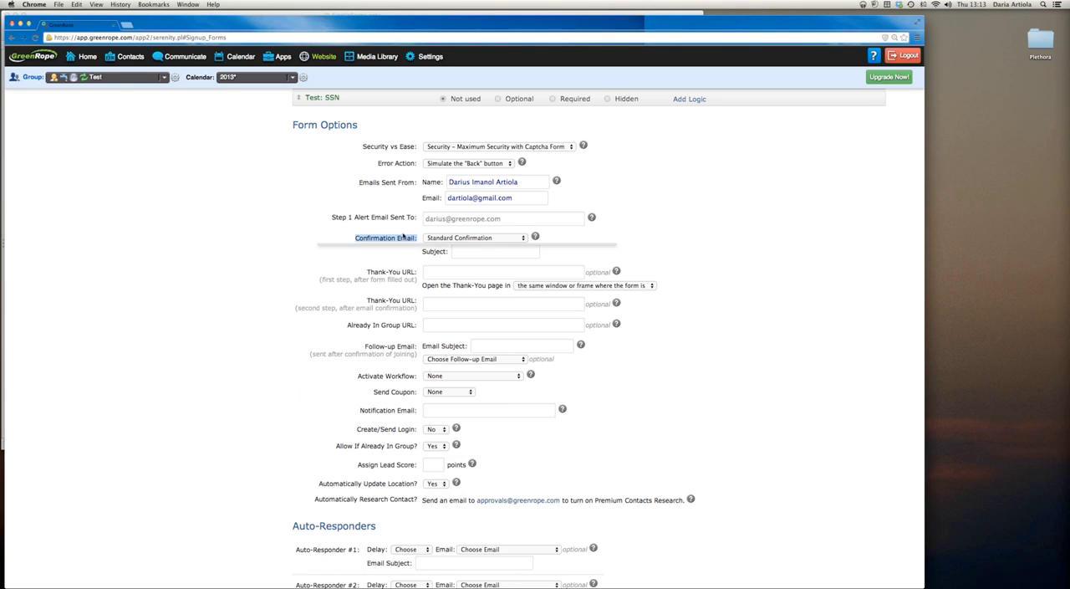
pyautogui.click(535, 236)
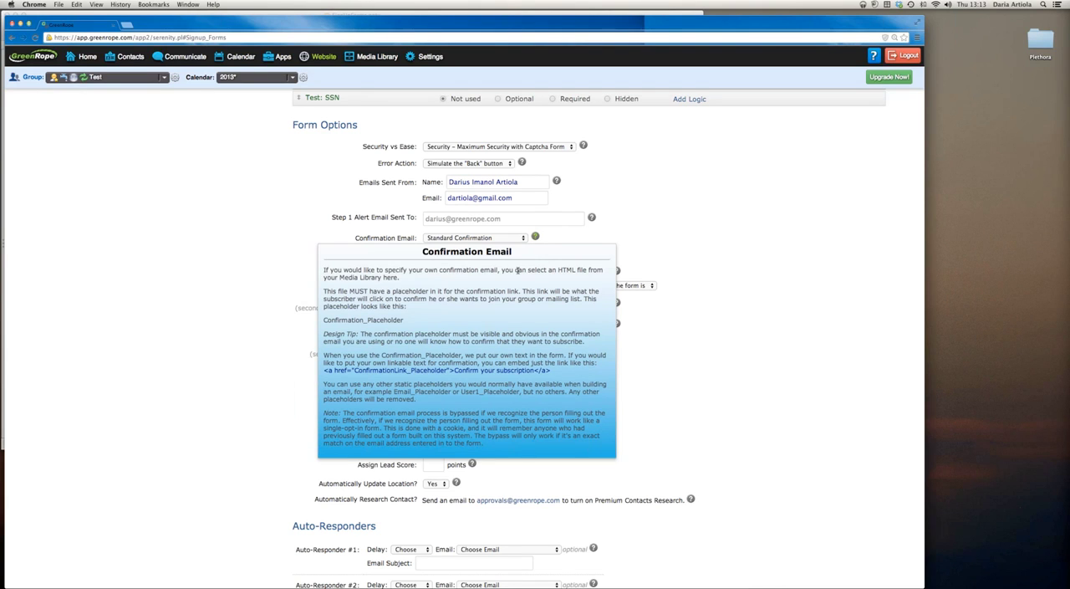
pyautogui.moveTo(404, 320); pyautogui.dragTo(324, 320)
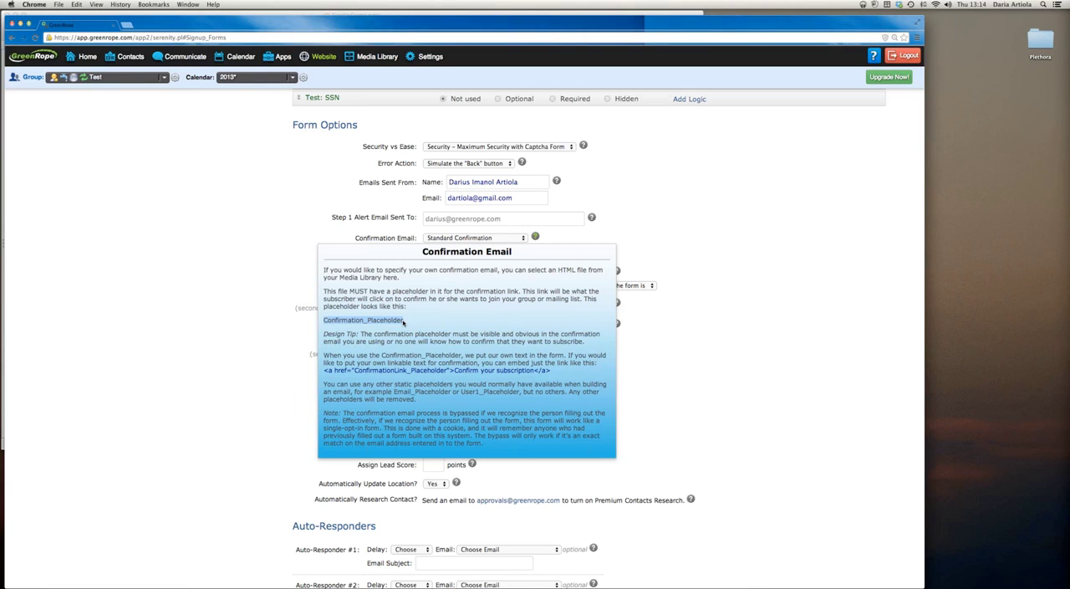
pyautogui.click(405, 323)
pyautogui.moveTo(405, 323); pyautogui.dragTo(322, 321)
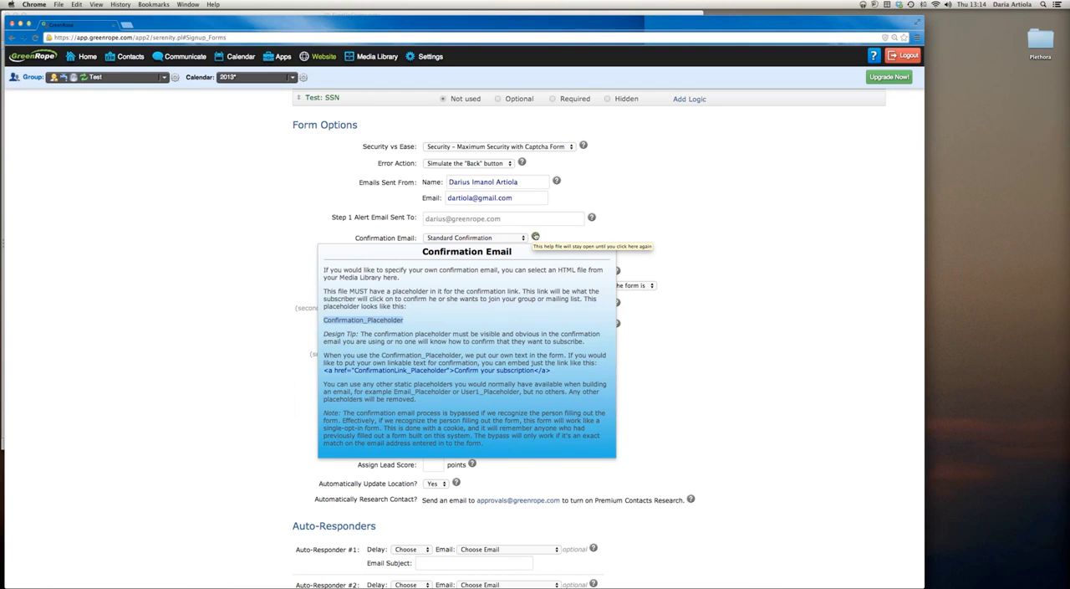
pyautogui.click(535, 237)
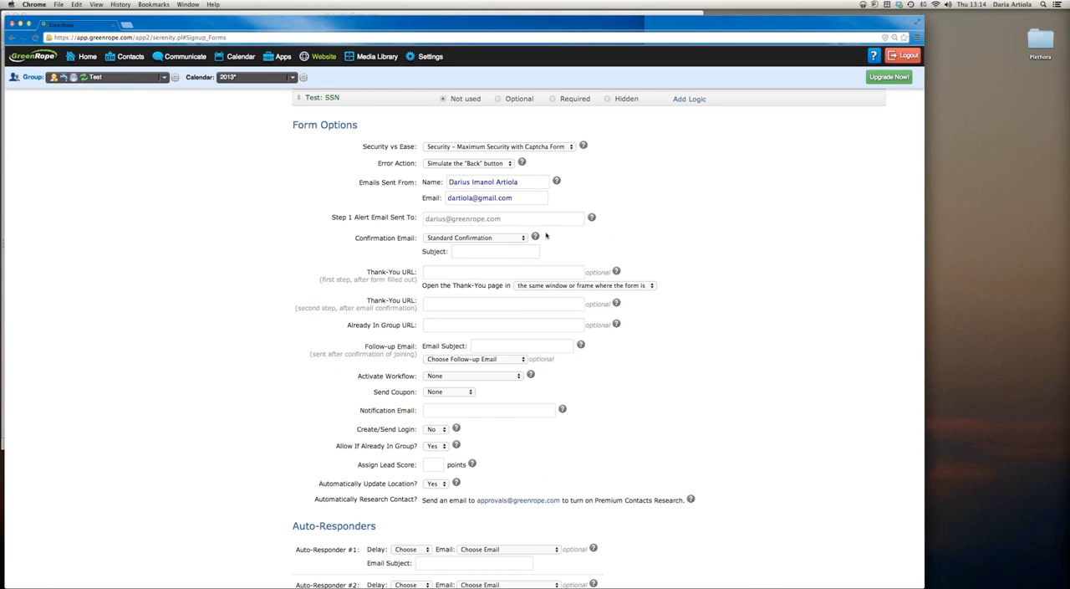
# Review the signup form design choices and read the Signup Form Design help about using your own website design
pyautogui.scroll(10, 582, 246)
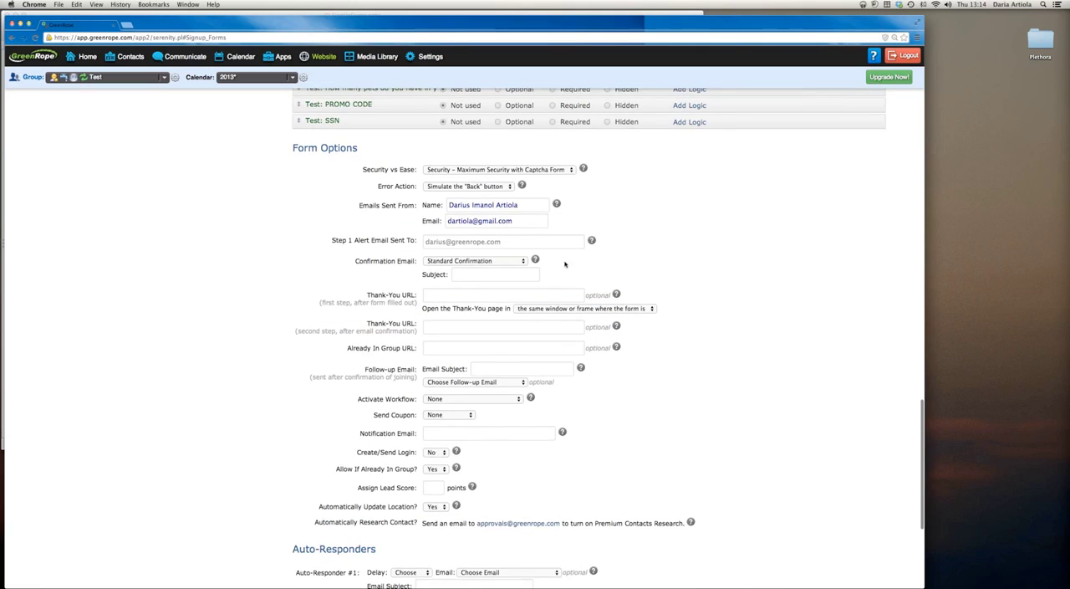
pyautogui.scroll(10, 565, 264)
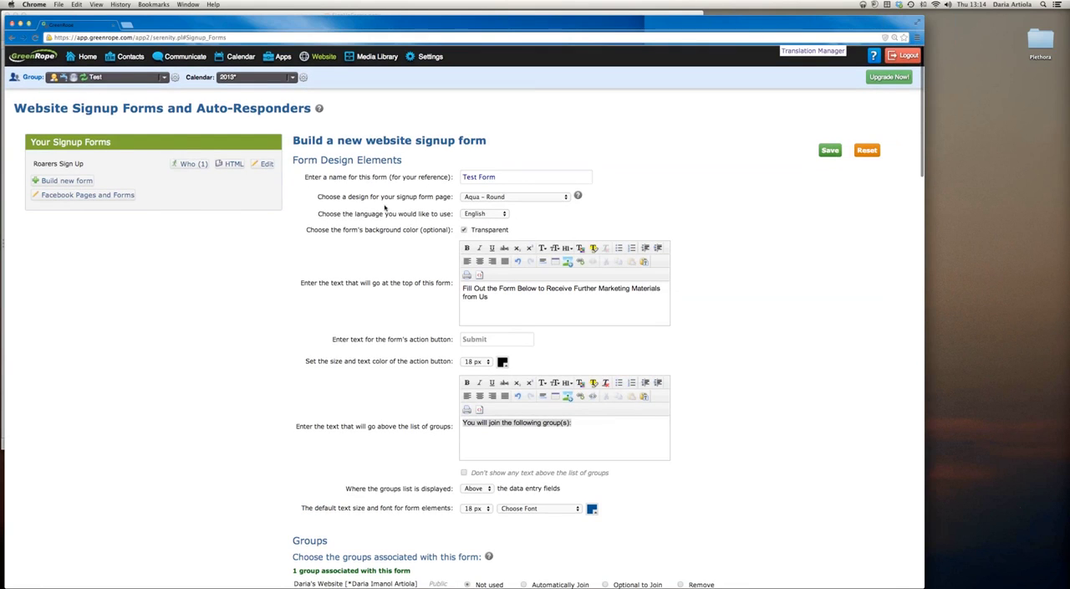
pyautogui.moveTo(318, 197); pyautogui.dragTo(454, 195)
pyautogui.click(483, 197)
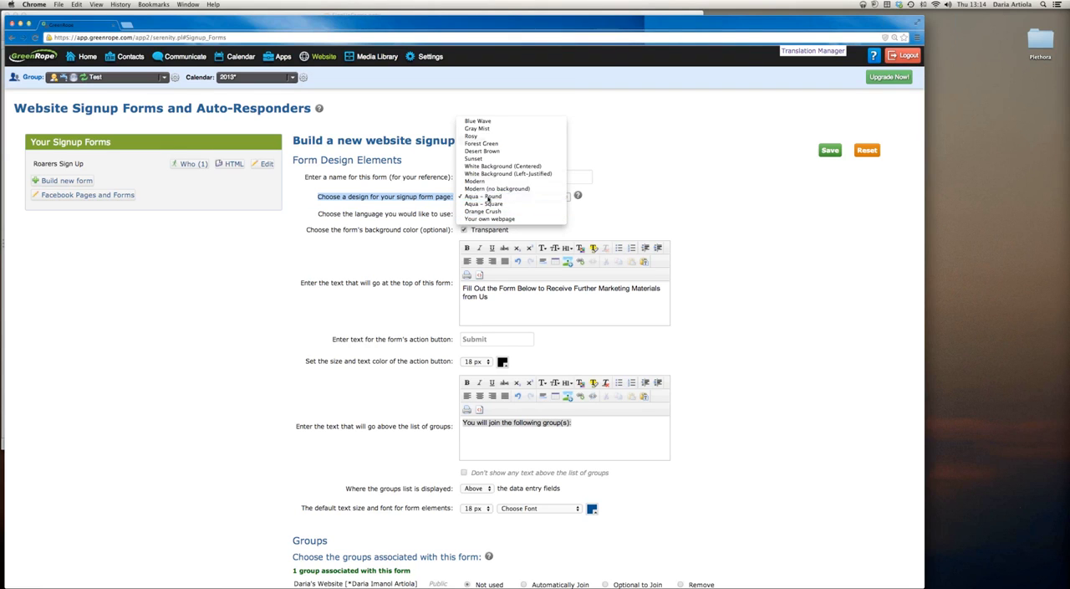
pyautogui.click(489, 197)
pyautogui.moveTo(576, 195)
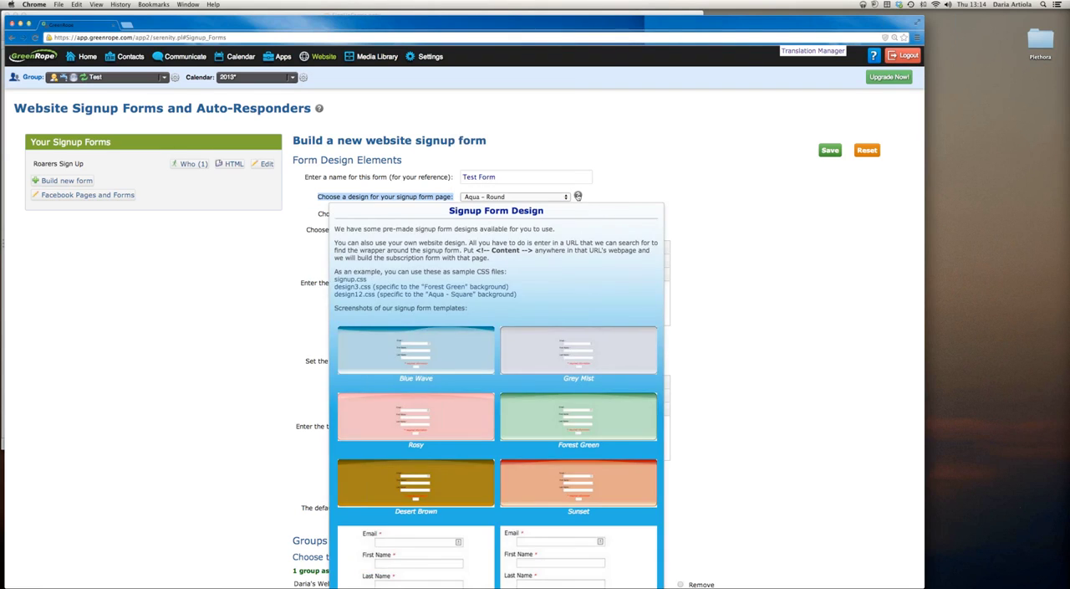
pyautogui.moveTo(486, 259); pyautogui.dragTo(331, 240)
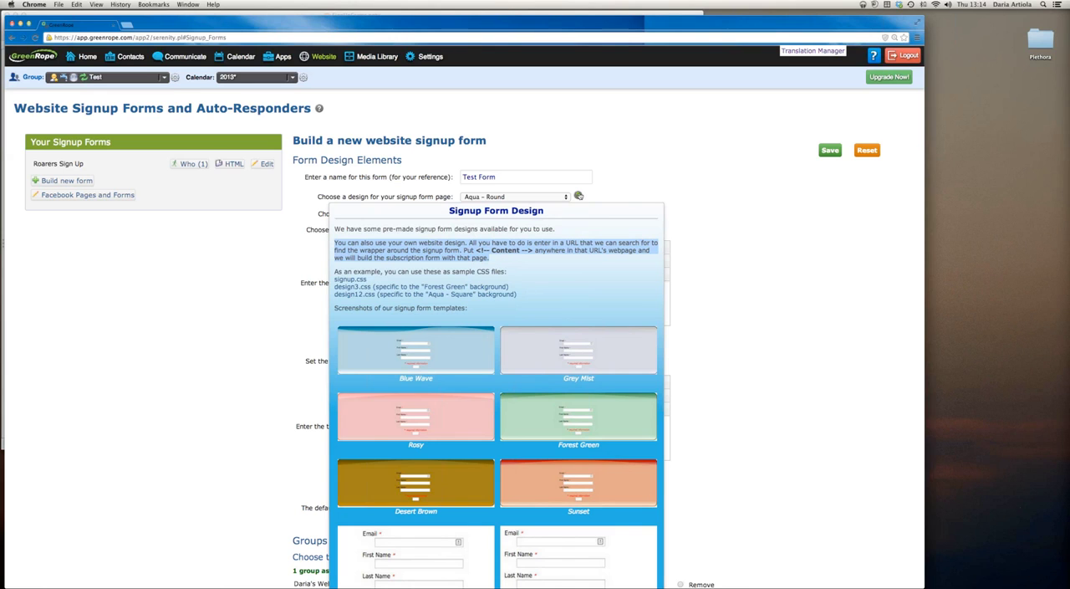
pyautogui.click(578, 196)
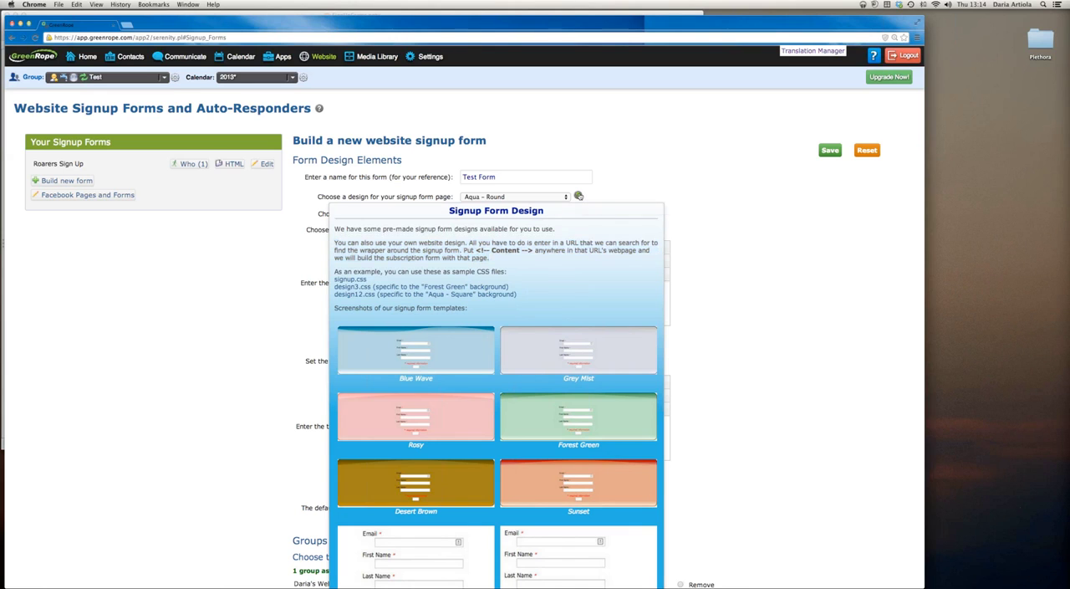
# Examine the Thank-You URL and Already In Group URL settings in the form options
pyautogui.scroll(-20, 651, 200)
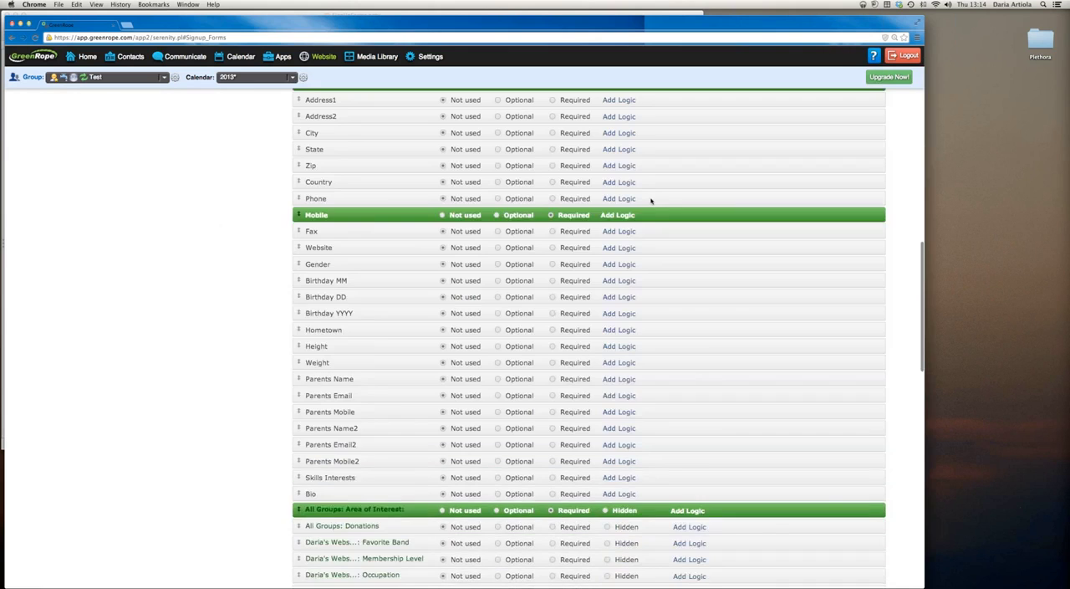
pyautogui.scroll(-10, 651, 200)
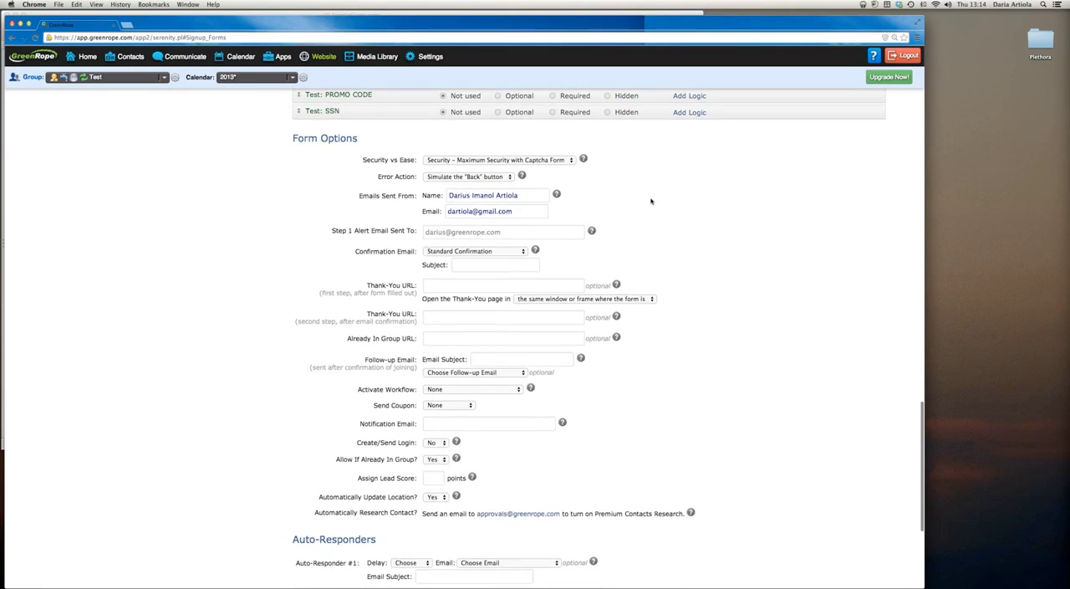
pyautogui.scroll(1, 367, 182)
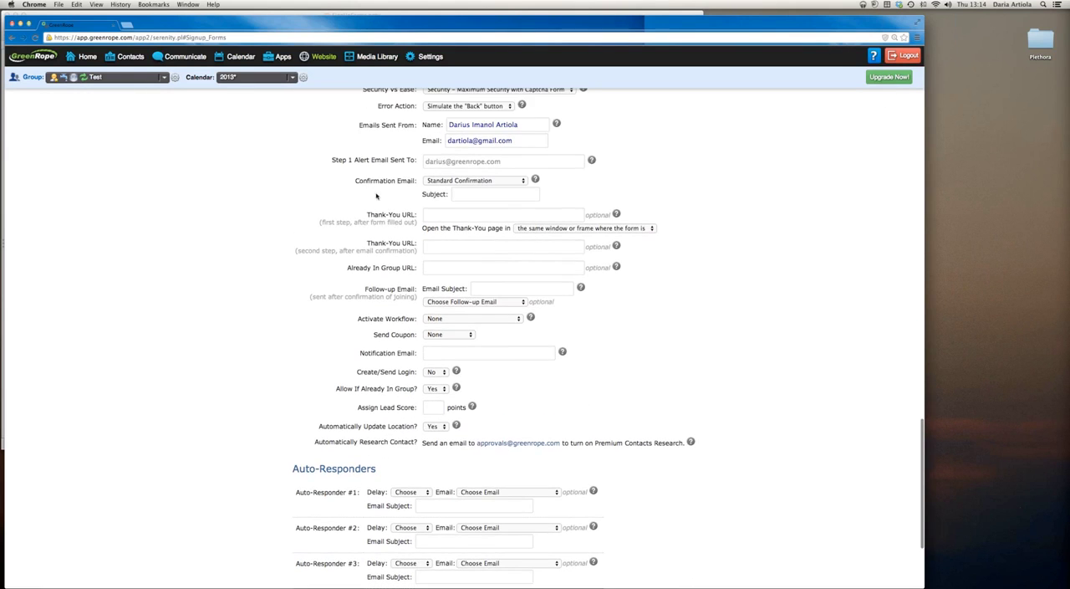
pyautogui.moveTo(369, 215); pyautogui.dragTo(418, 215)
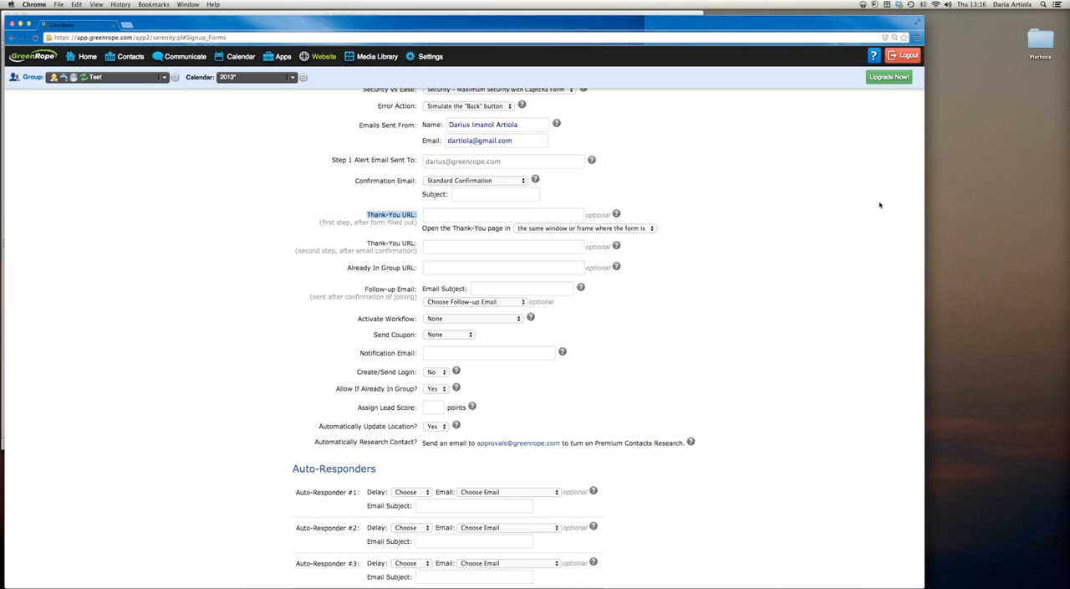
pyautogui.click(393, 216)
pyautogui.moveTo(346, 267); pyautogui.dragTo(418, 266)
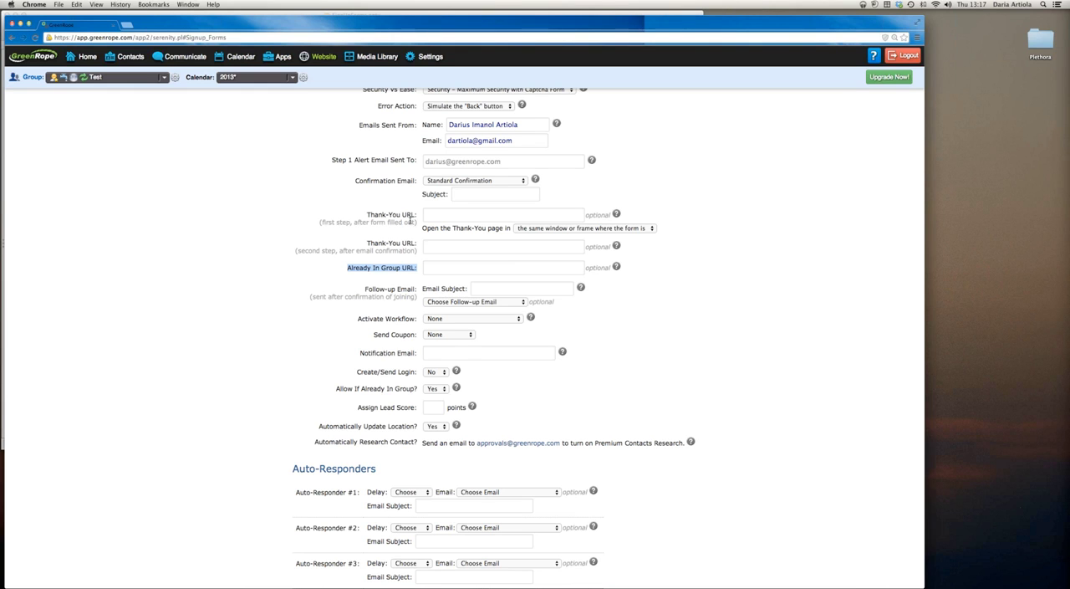
# Check the workflows offered for Activate Workflow, the Send Coupon option, and where Coupons is found among the apps
pyautogui.scroll(-1, 412, 226)
pyautogui.scroll(-3, 410, 222)
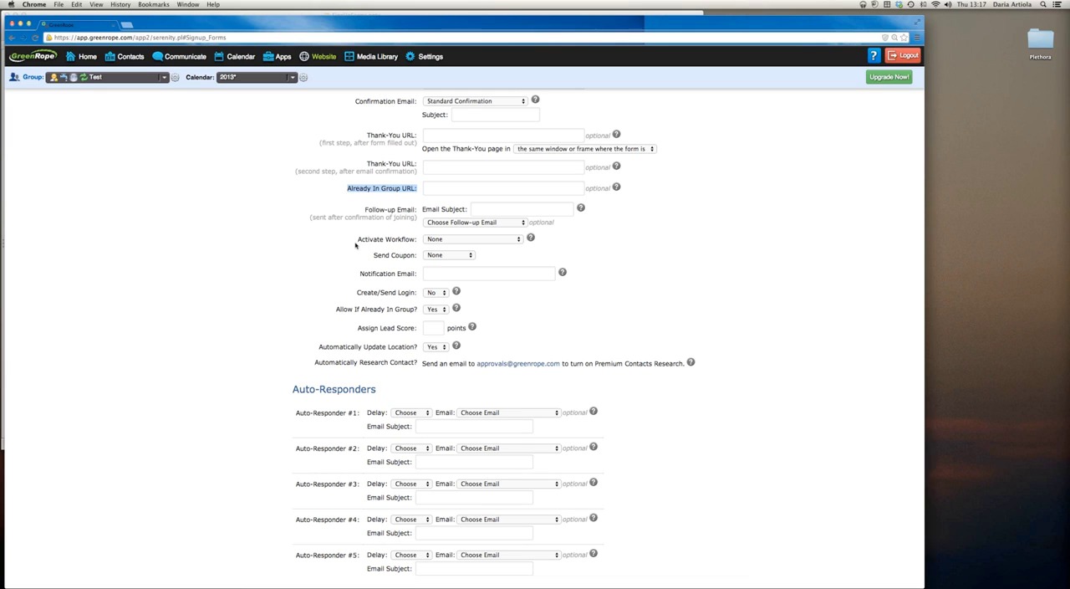
pyautogui.moveTo(357, 239); pyautogui.dragTo(416, 239)
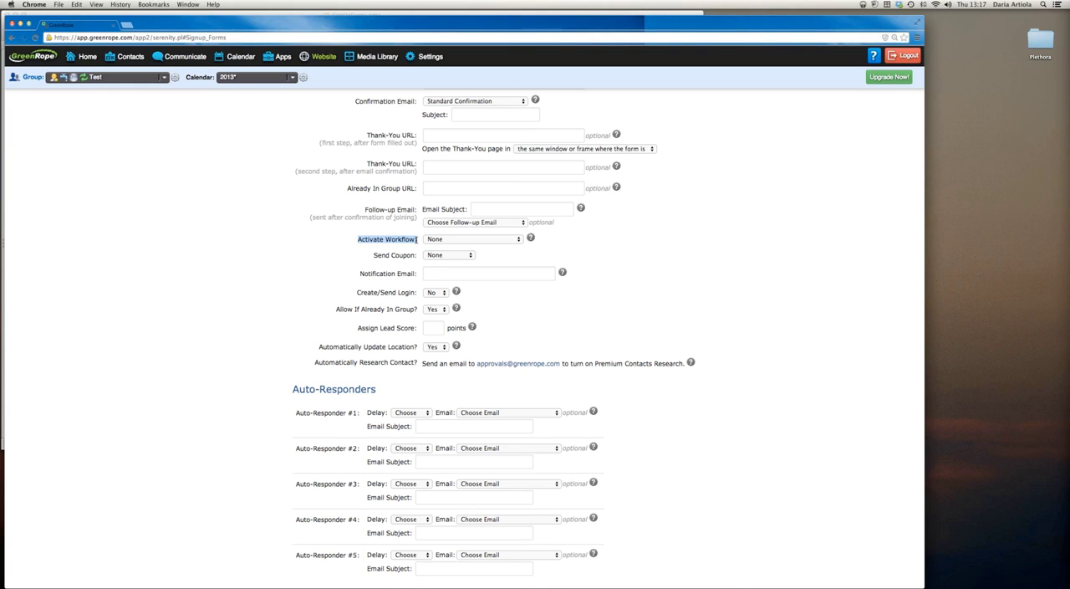
pyautogui.click(452, 239)
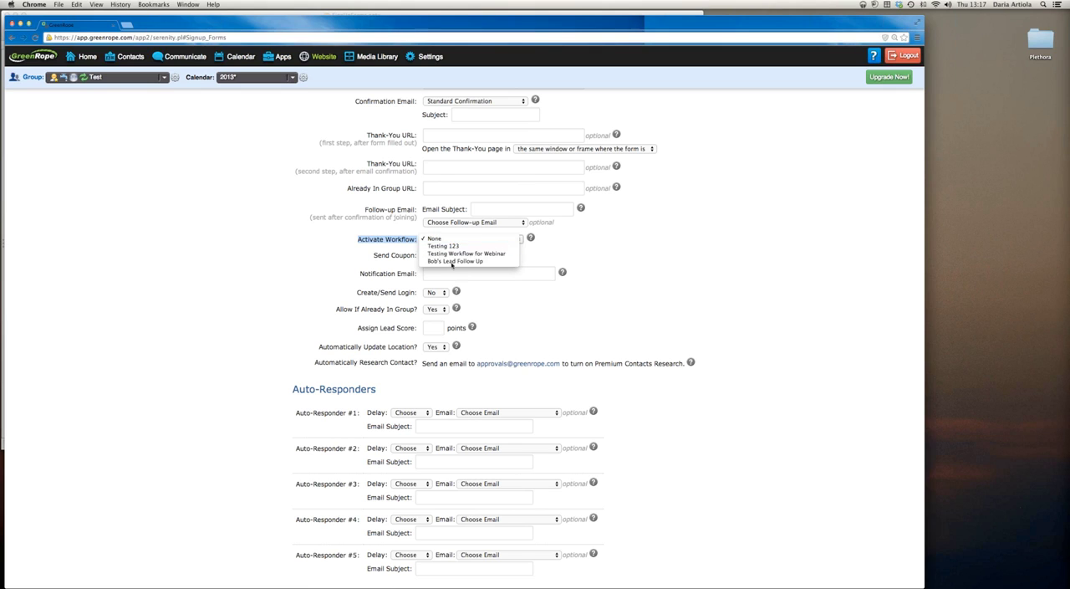
pyautogui.click(344, 256)
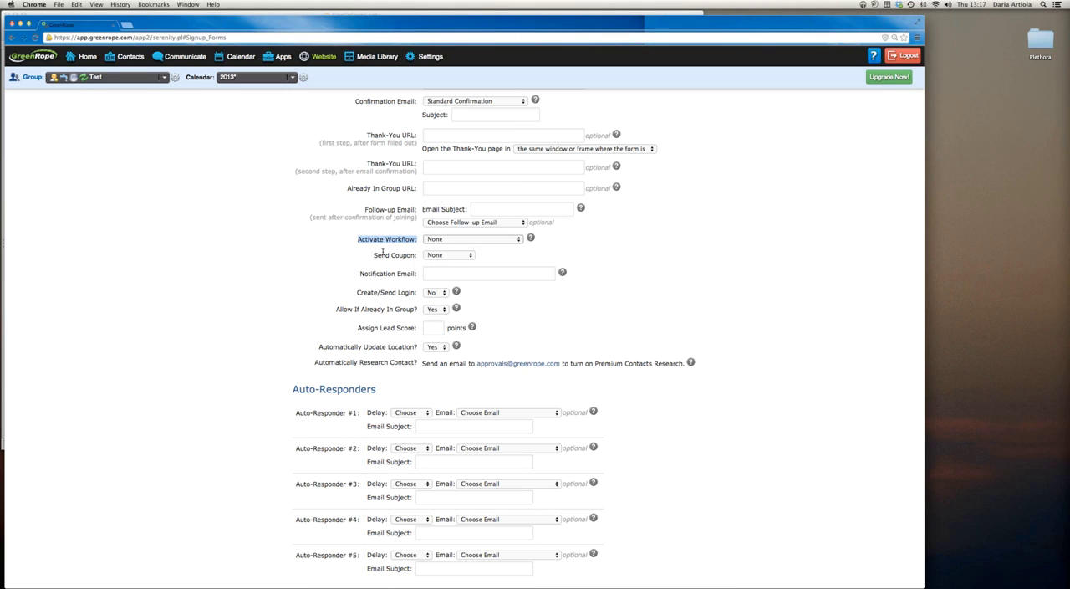
pyautogui.moveTo(374, 255); pyautogui.dragTo(416, 255)
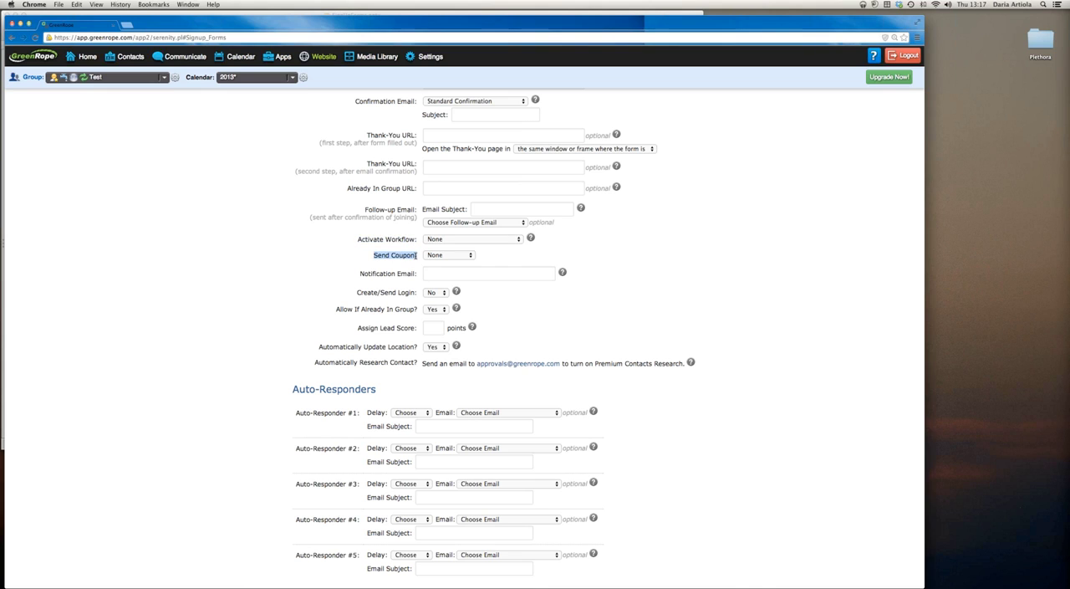
pyautogui.moveTo(276, 52)
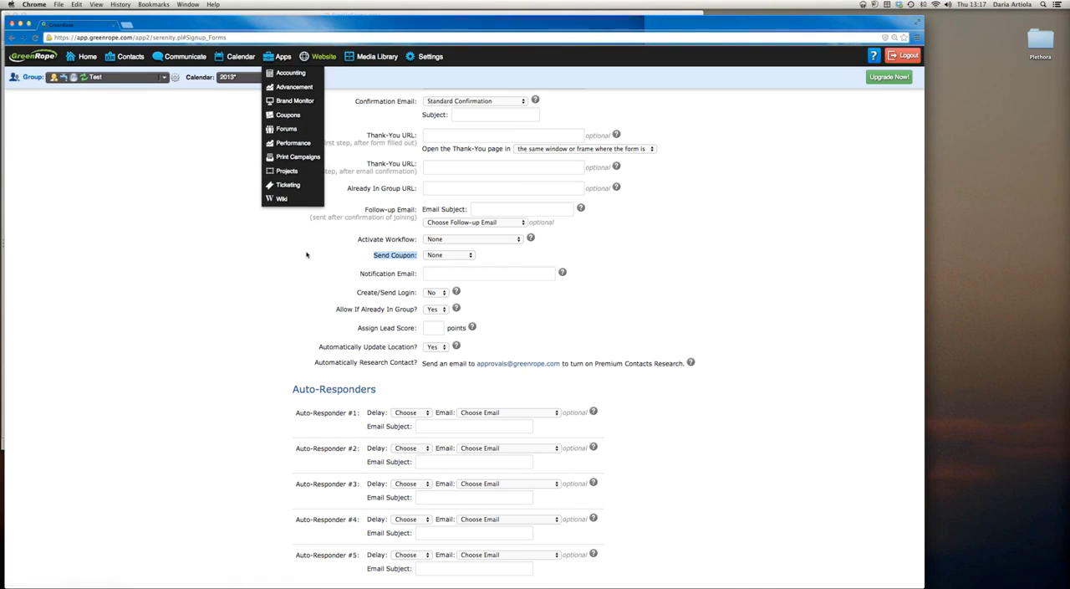
# Examine the Notification Email and Create/Send Login settings in the form options
pyautogui.click(360, 264)
pyautogui.moveTo(360, 274); pyautogui.dragTo(418, 274)
pyautogui.click(522, 274)
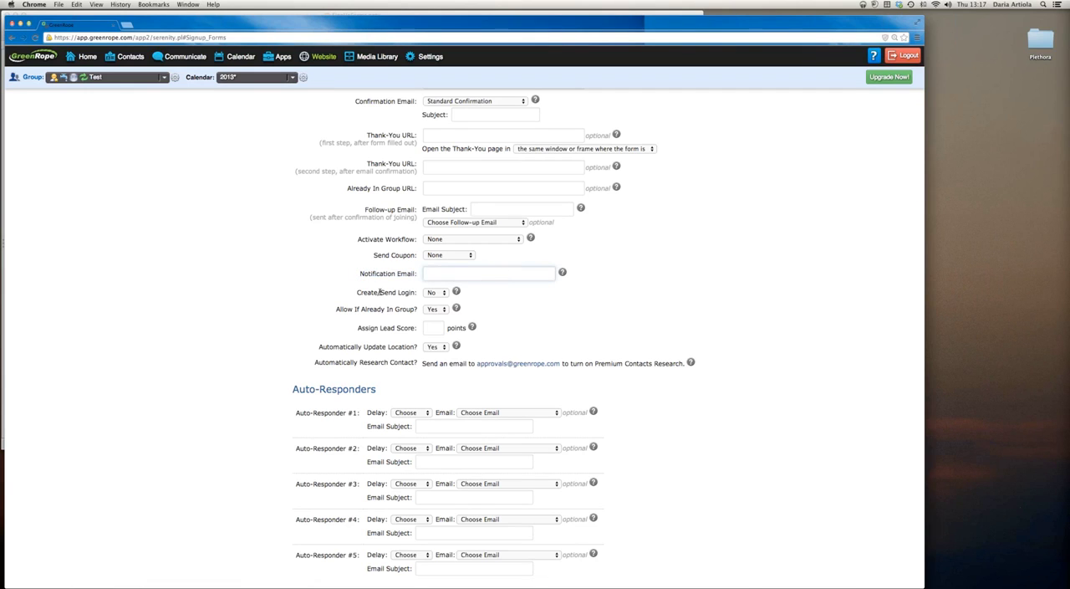
pyautogui.moveTo(357, 293); pyautogui.dragTo(417, 292)
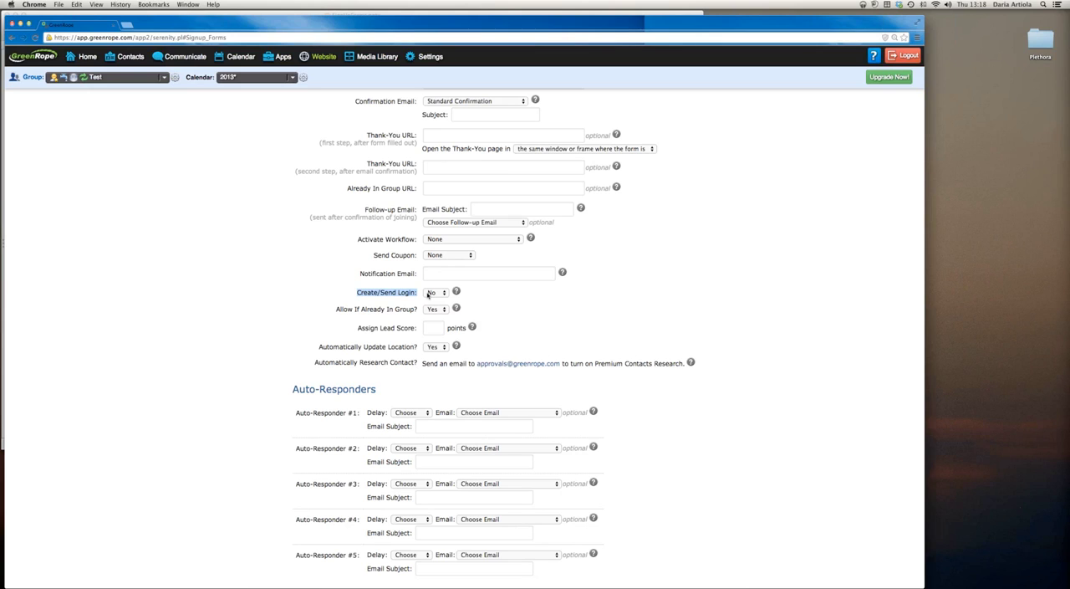
# Examine the Allow If Already In Group and Assign Lead Score options, and where Lead Scoring is found among the contact tools
pyautogui.moveTo(335, 309); pyautogui.dragTo(417, 309)
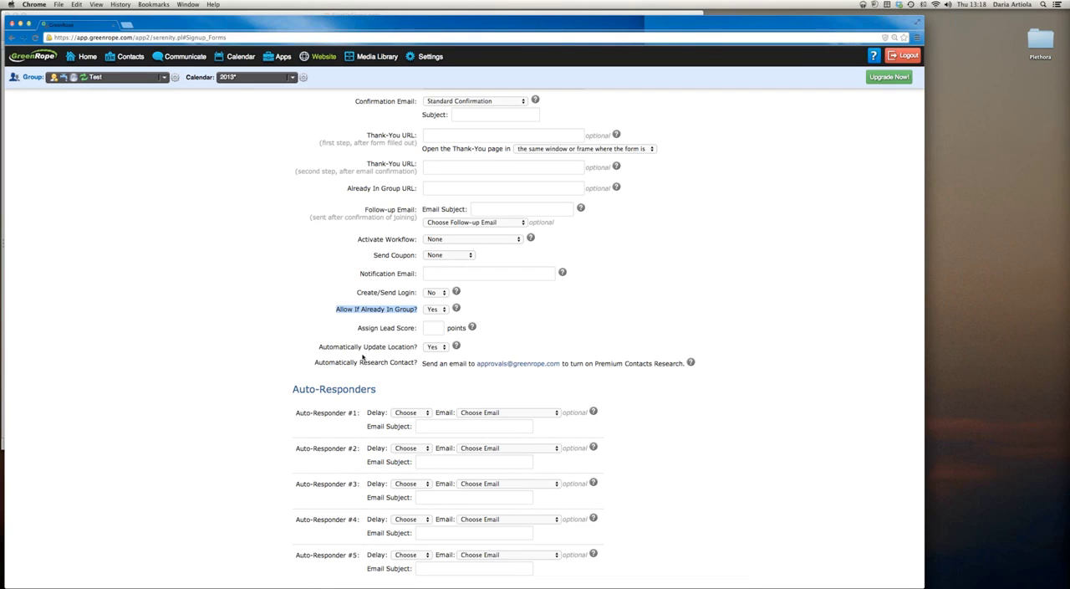
pyautogui.moveTo(357, 328); pyautogui.dragTo(418, 328)
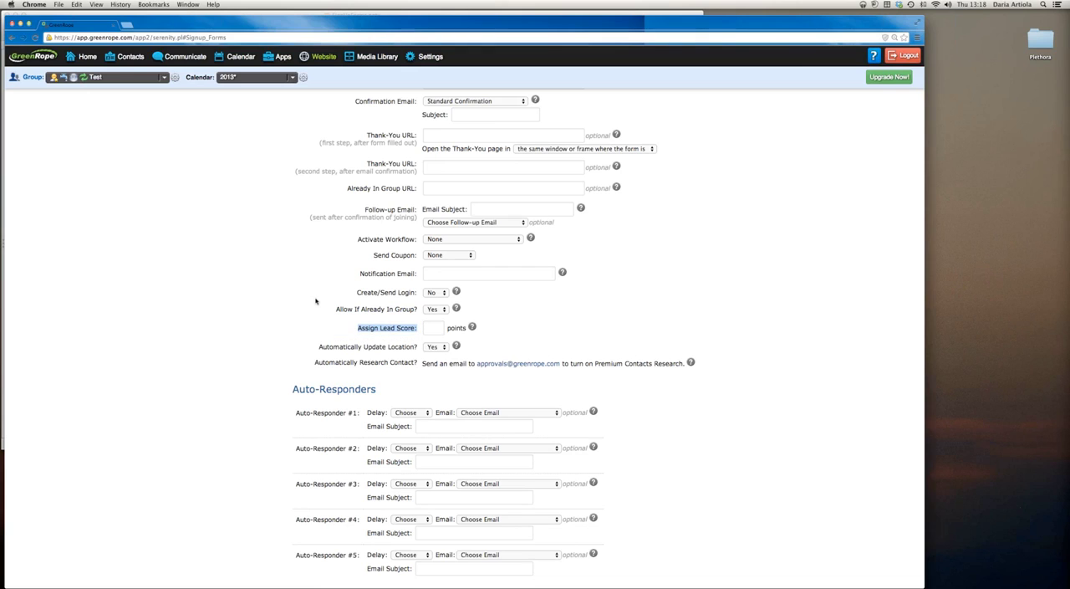
pyautogui.moveTo(124, 59)
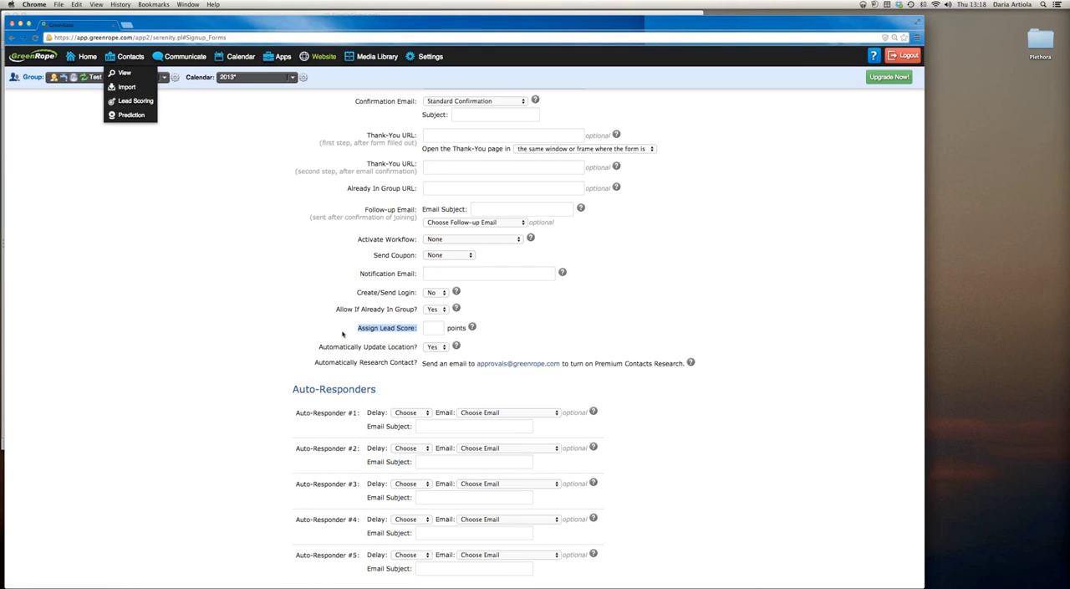
# Examine the Automatically Update Location option and read the Premium Contacts Research help for Automatically Research Contact
pyautogui.click(336, 344)
pyautogui.moveTo(317, 347); pyautogui.dragTo(418, 347)
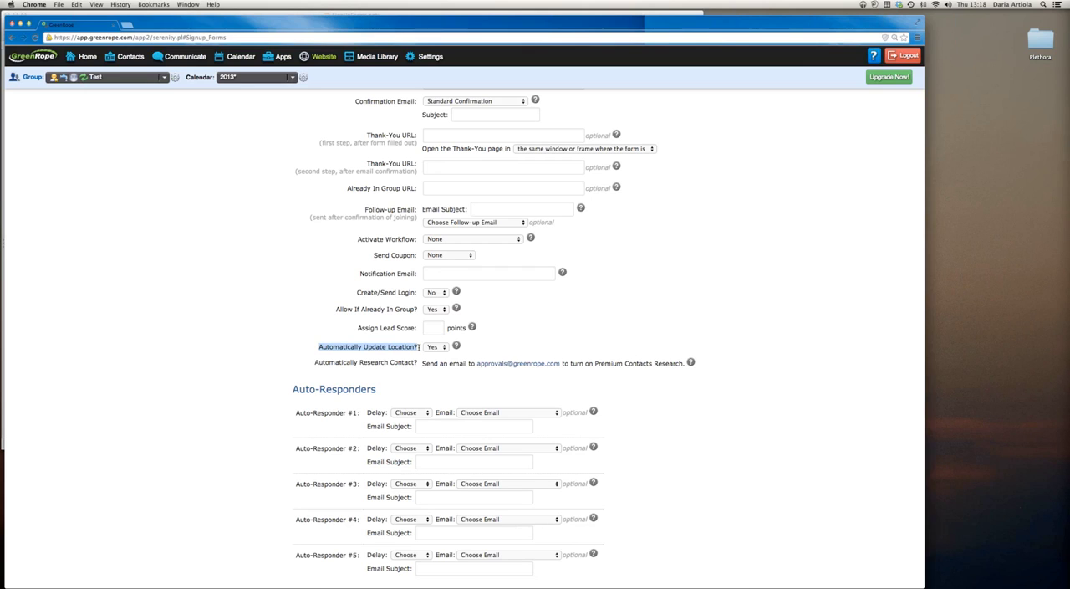
pyautogui.moveTo(418, 363); pyautogui.dragTo(343, 363)
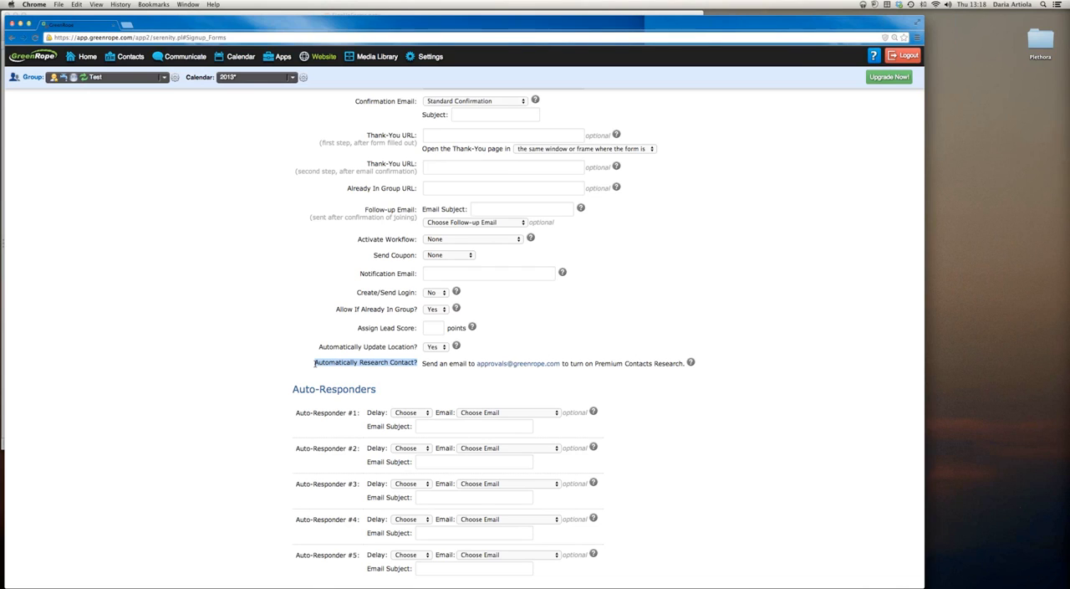
pyautogui.moveTo(690, 364)
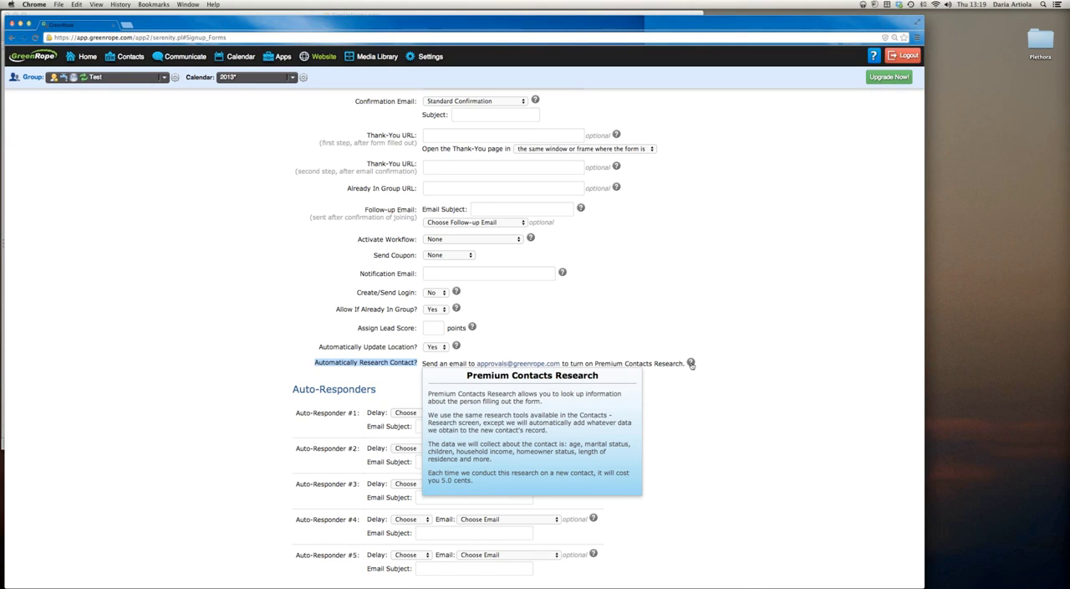
# Review the Auto-Responders section and the list of existing signup forms
pyautogui.scroll(-3, 597, 358)
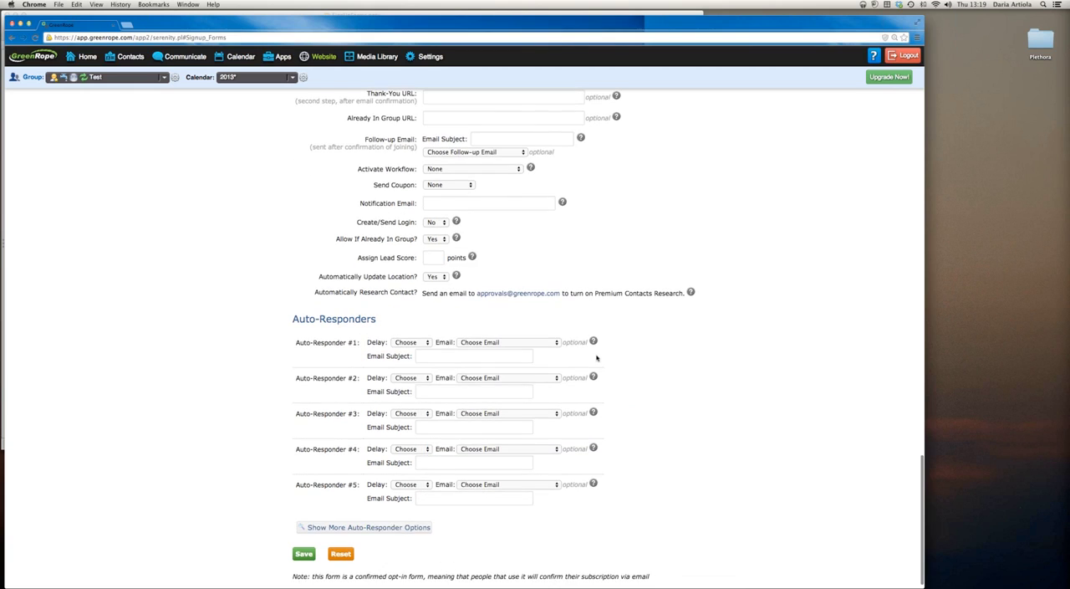
pyautogui.moveTo(289, 319); pyautogui.dragTo(378, 322)
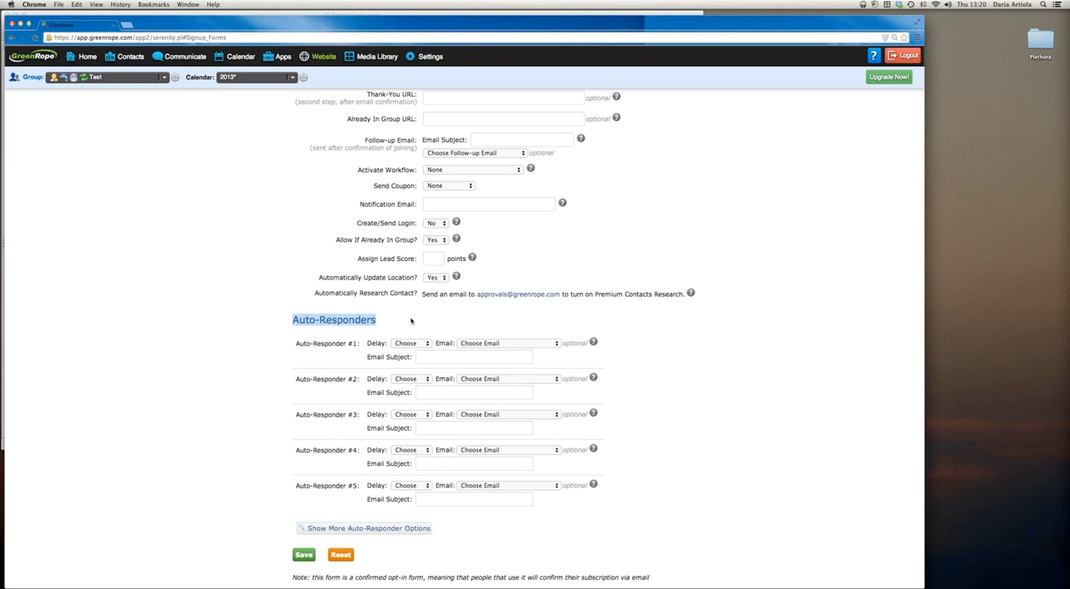
pyautogui.scroll(15, 411, 320)
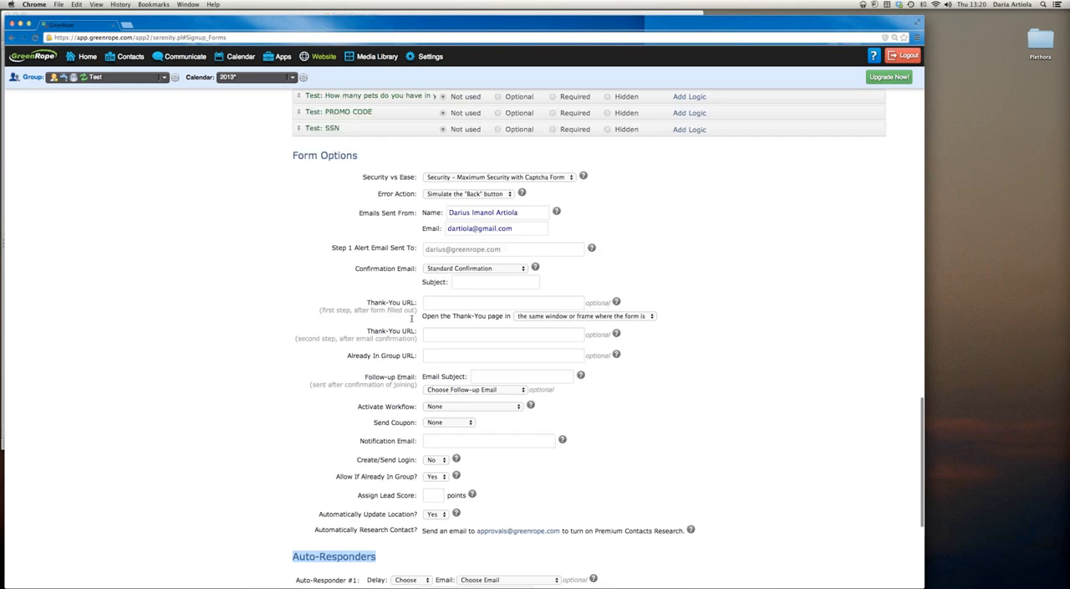
pyautogui.scroll(5, 411, 320)
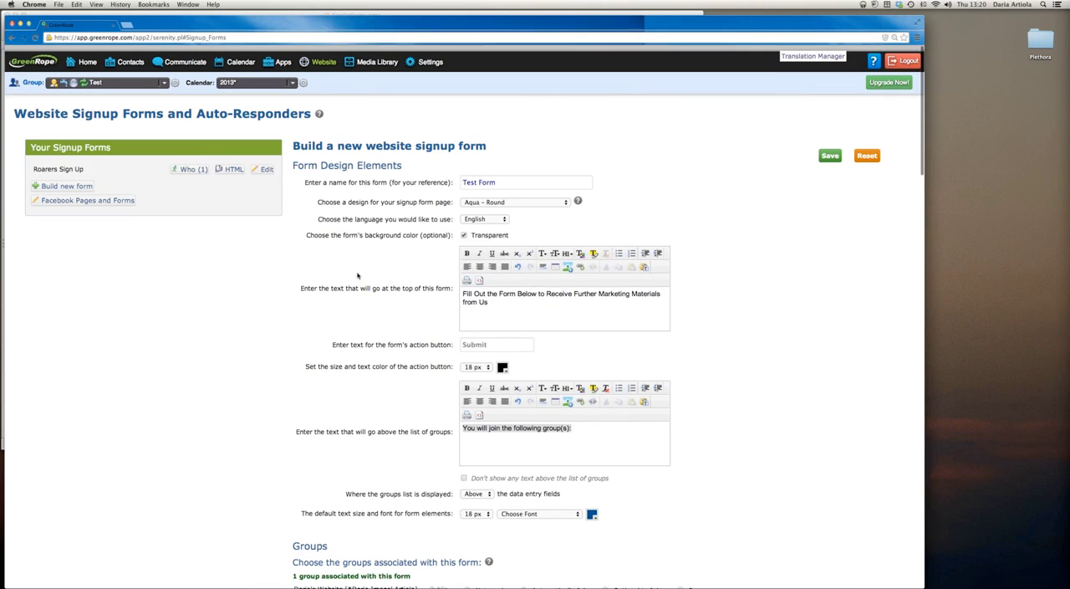
pyautogui.click(188, 166)
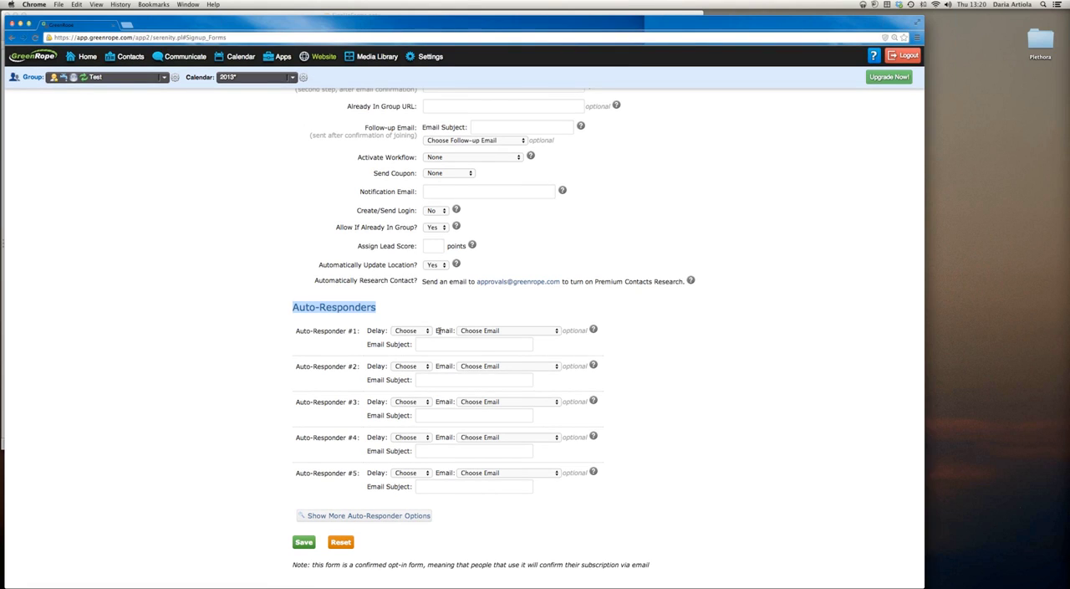
# Check the emails and delay intervals offered for Auto-Responder #1 without choosing any
pyautogui.click(482, 331)
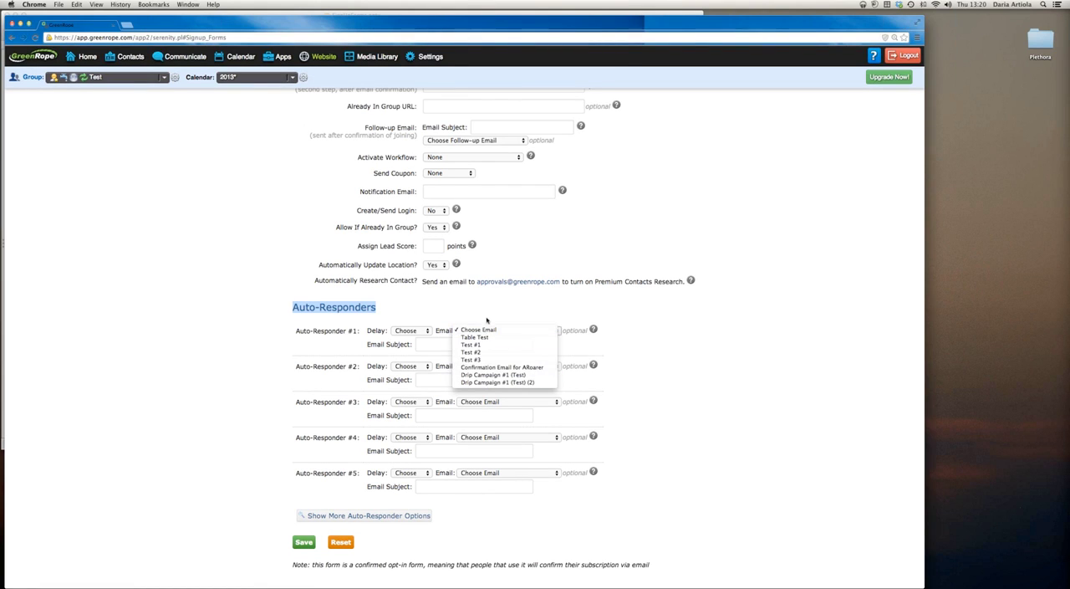
pyautogui.click(487, 318)
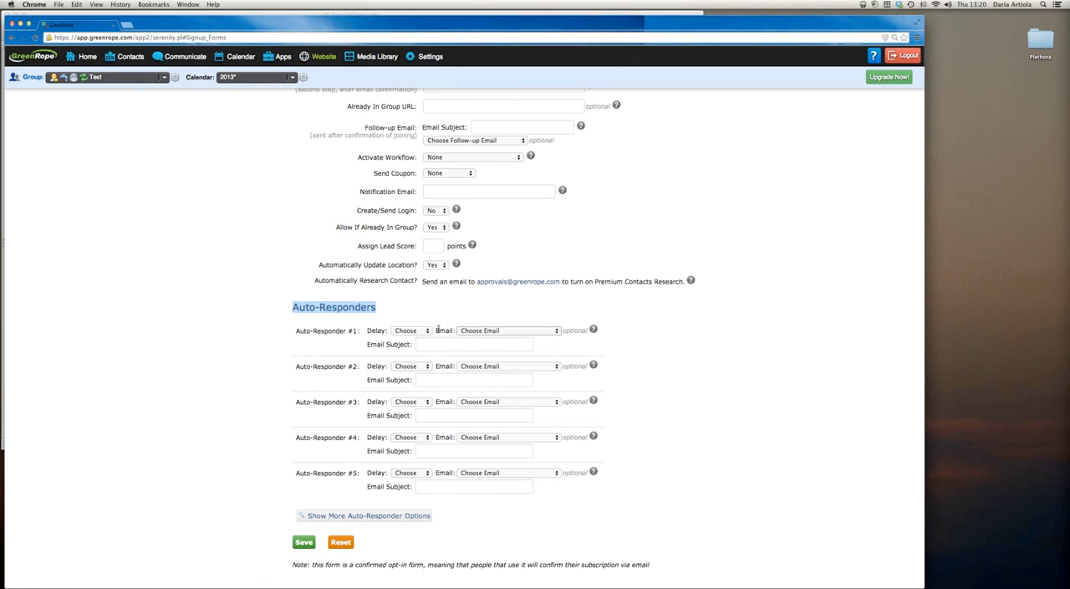
pyautogui.click(412, 331)
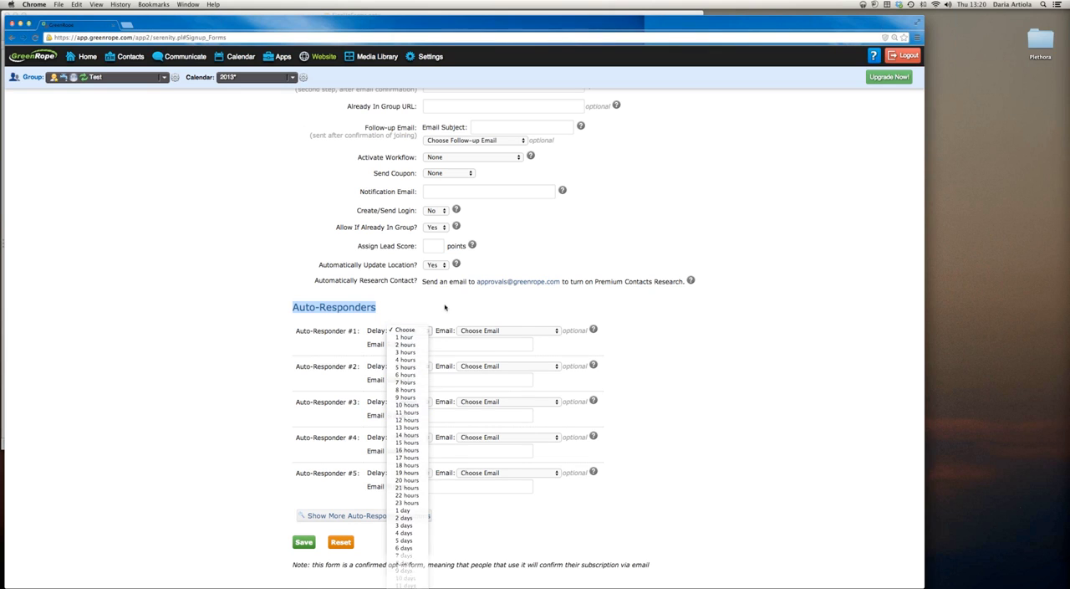
pyautogui.click(406, 322)
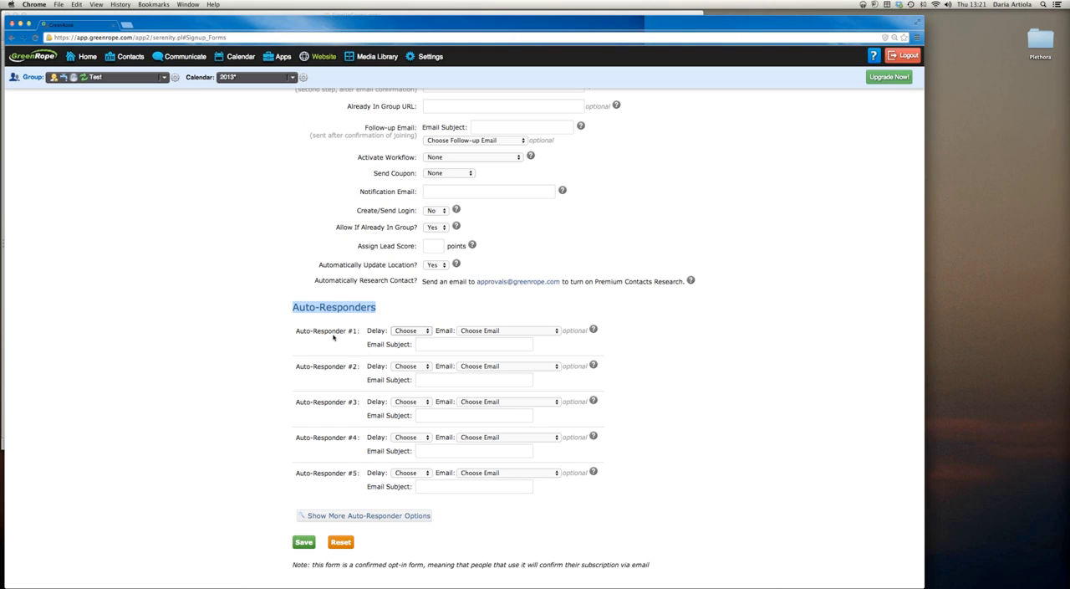
# Save the signup form Test Form and open its test page
pyautogui.scroll(-1, 335, 326)
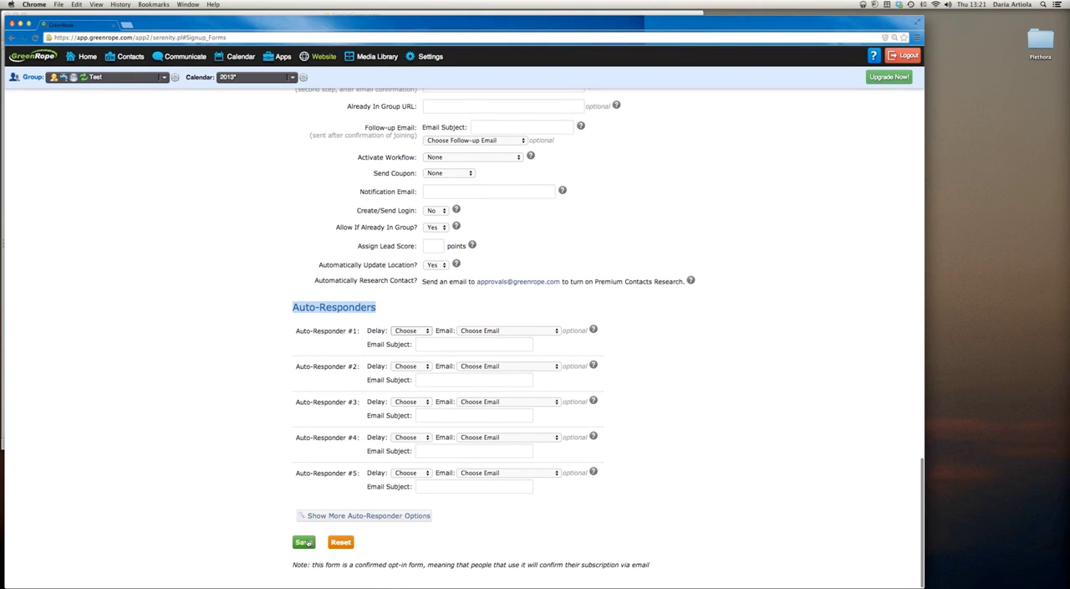
pyautogui.click(304, 542)
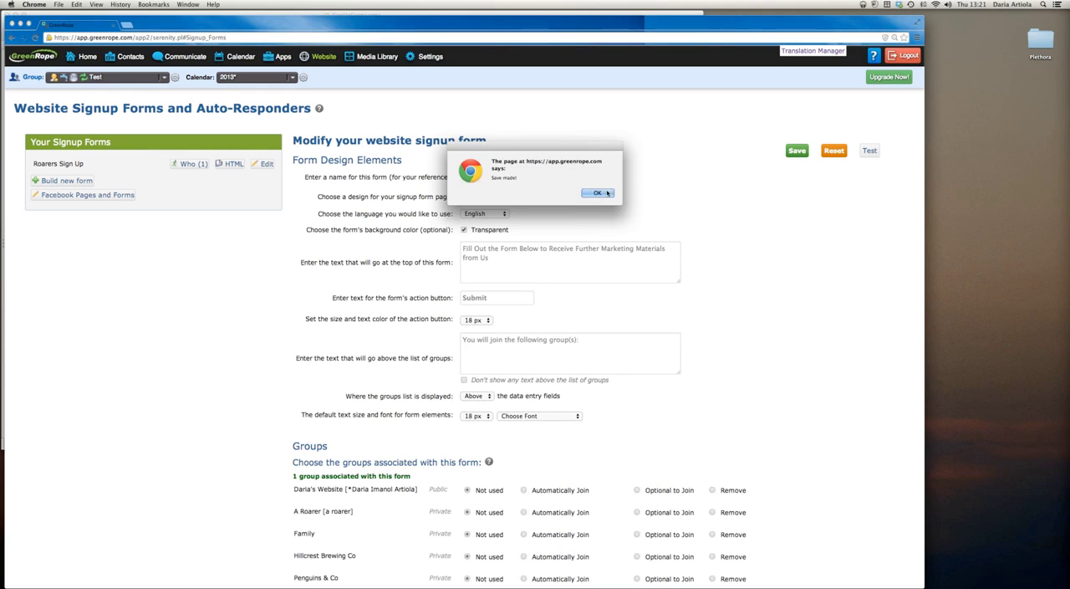
pyautogui.click(597, 192)
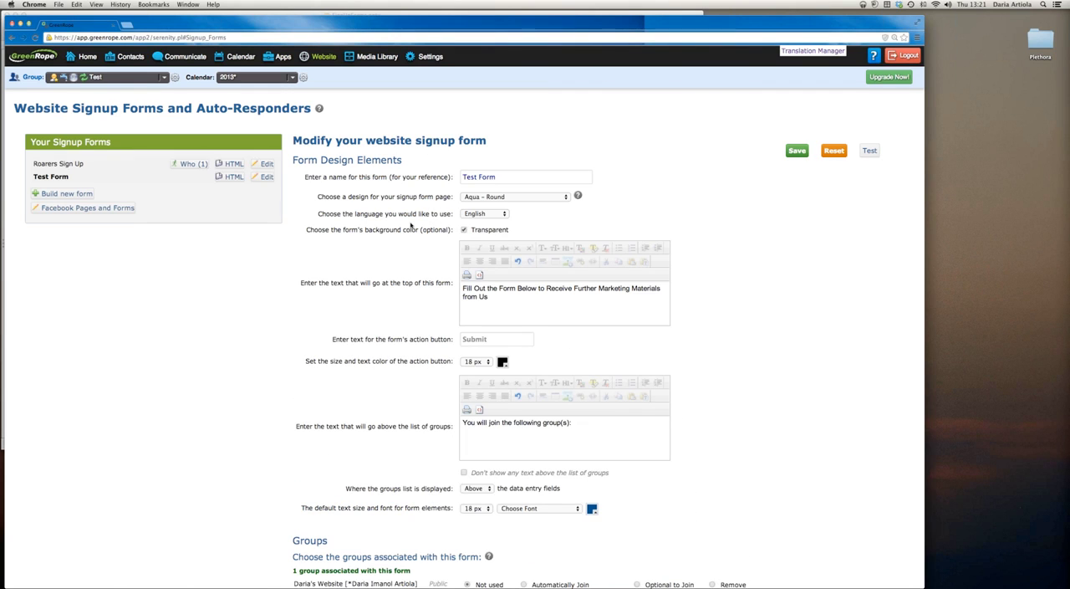
pyautogui.click(869, 151)
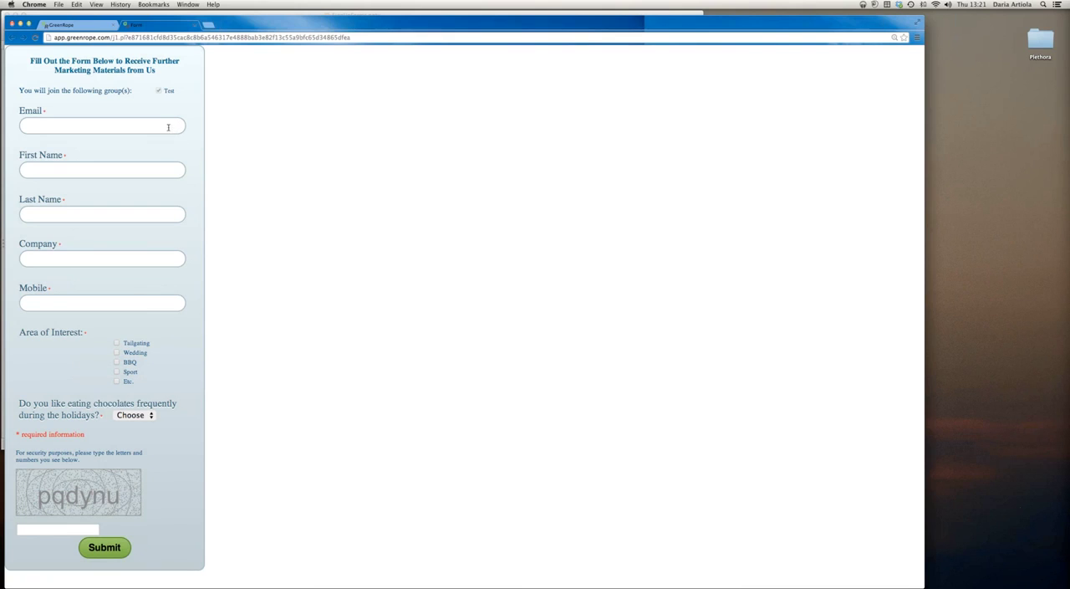
# Fill in the contact's e-mail address on the test signup form
pyautogui.click(69, 122)
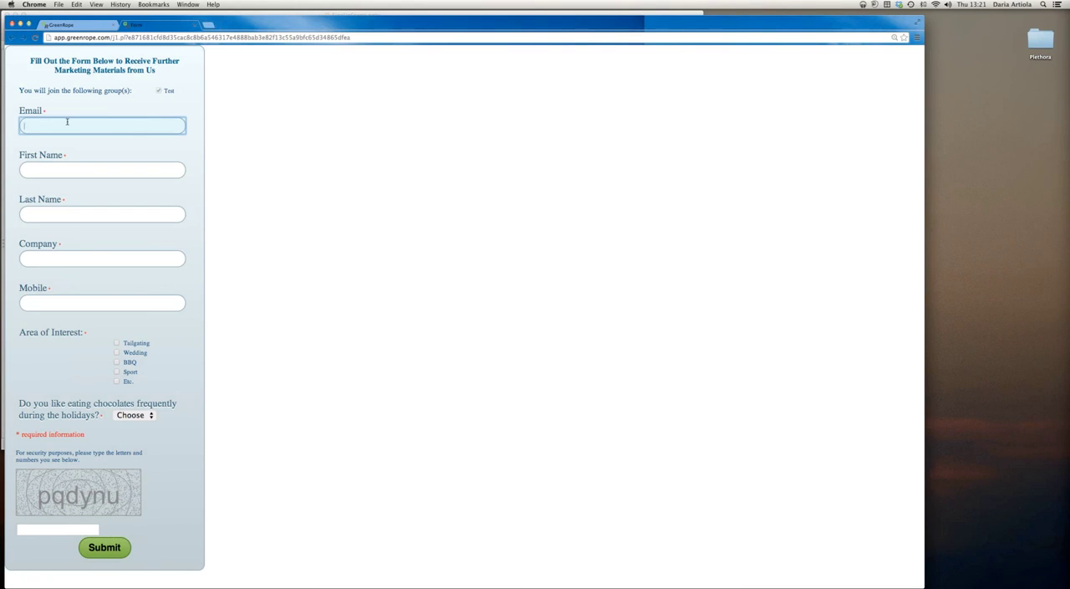
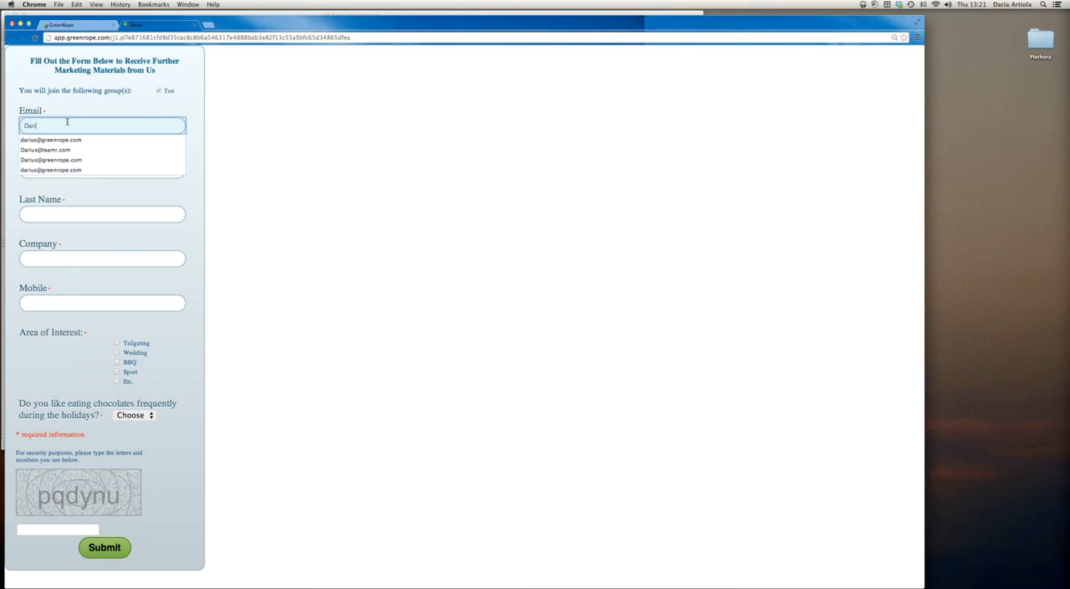
pyautogui.press('BackSpace')
pyautogui.press('BackSpace')
pyautogui.press('Down')
pyautogui.press('Tab')
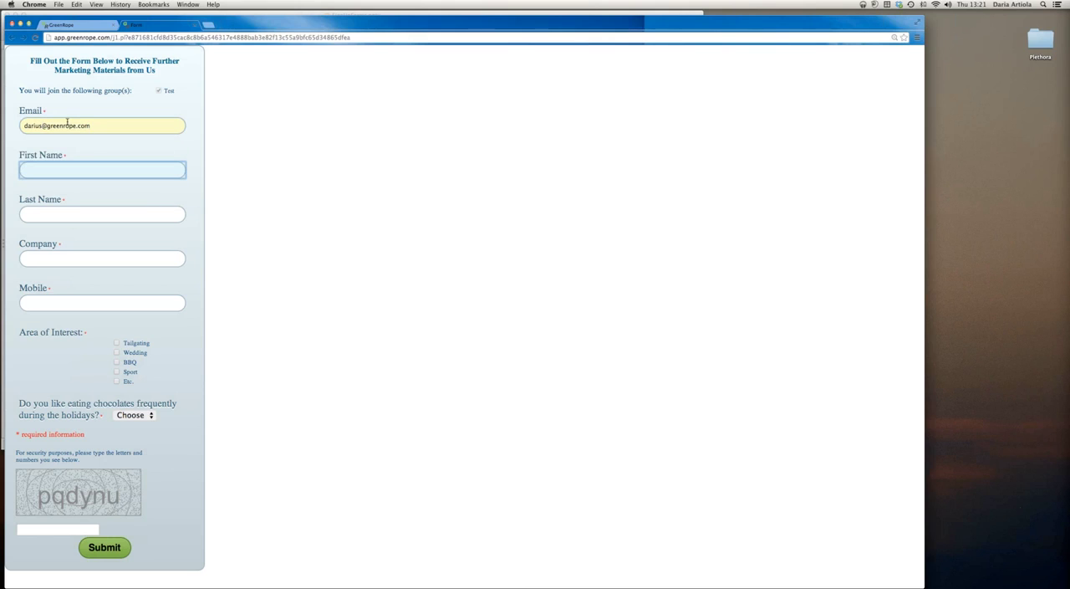
# Enter the contact's first and last name and fill in GreenRope as the company
pyautogui.press('Down')
pyautogui.press('Tab')
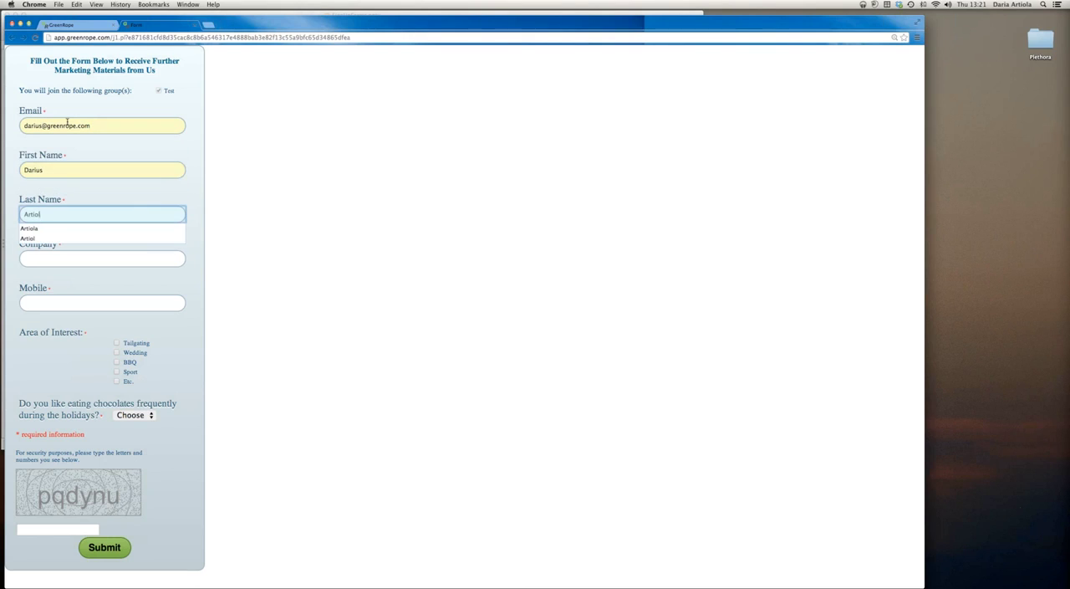
pyautogui.press('Tab')
pyautogui.write('GreenRope')
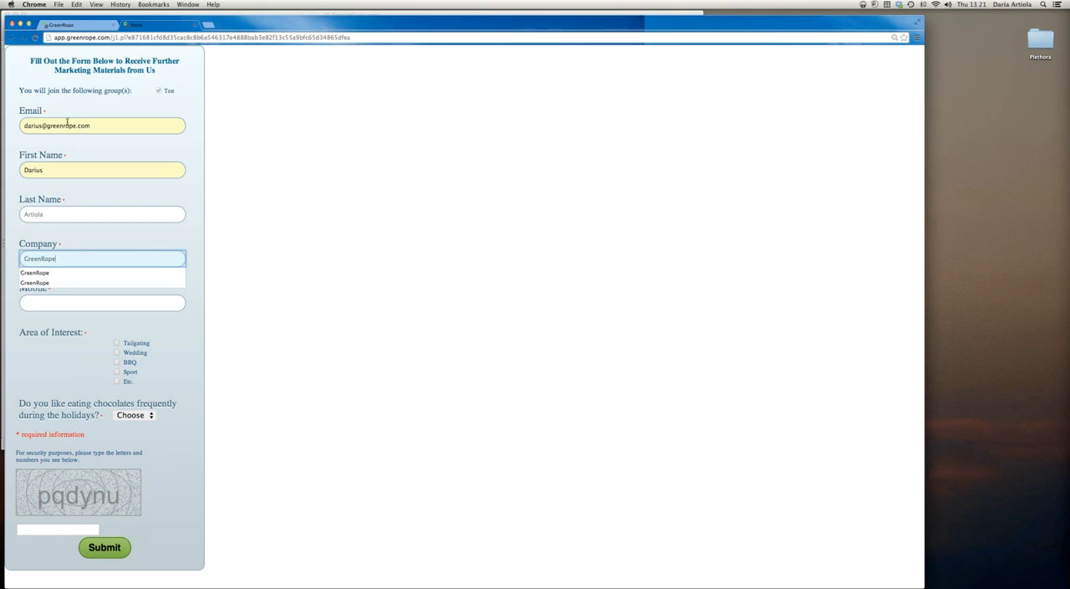
pyautogui.press('Tab')
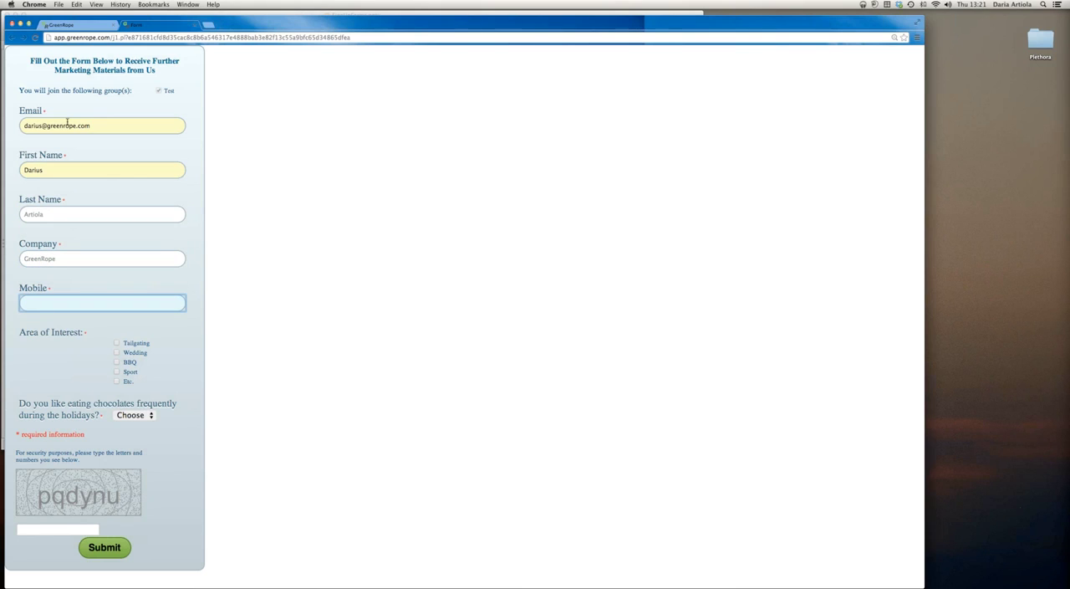
# Fill in the contact's mobile number on the test signup form
pyautogui.write('61994')
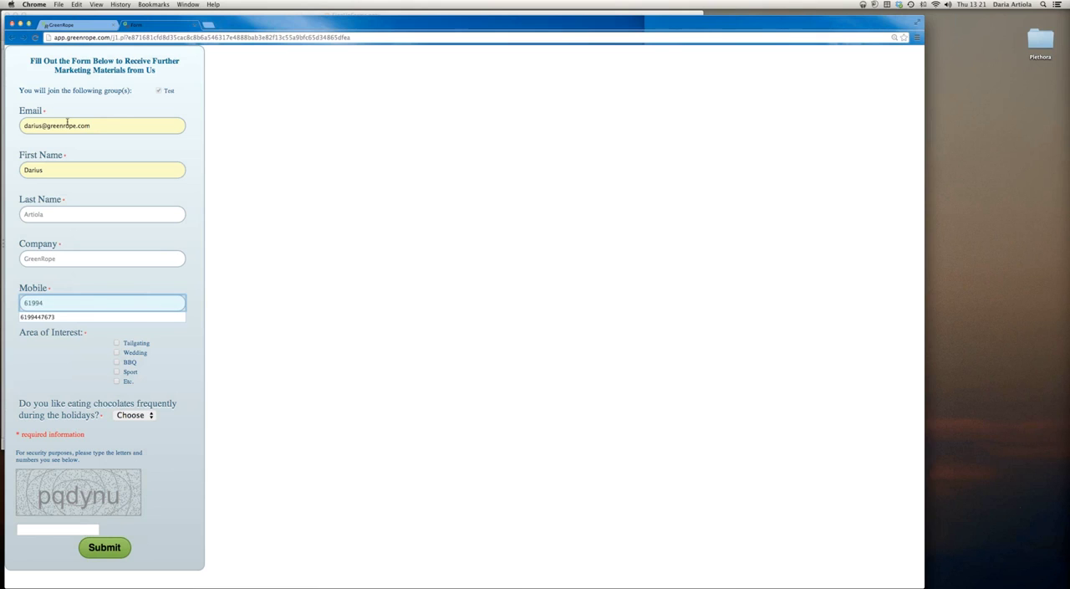
pyautogui.press('Down')
pyautogui.press('Return')
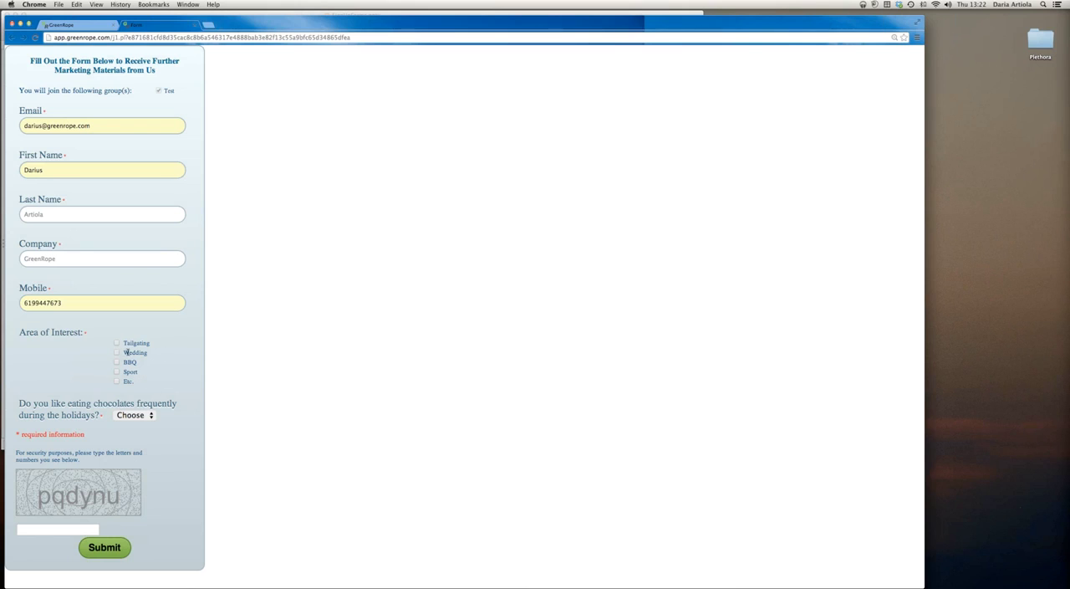
# Choose BBQ as the Area of Interest and answer Yes to the question about eating chocolates during the holidays
pyautogui.click(116, 362)
pyautogui.click(120, 415)
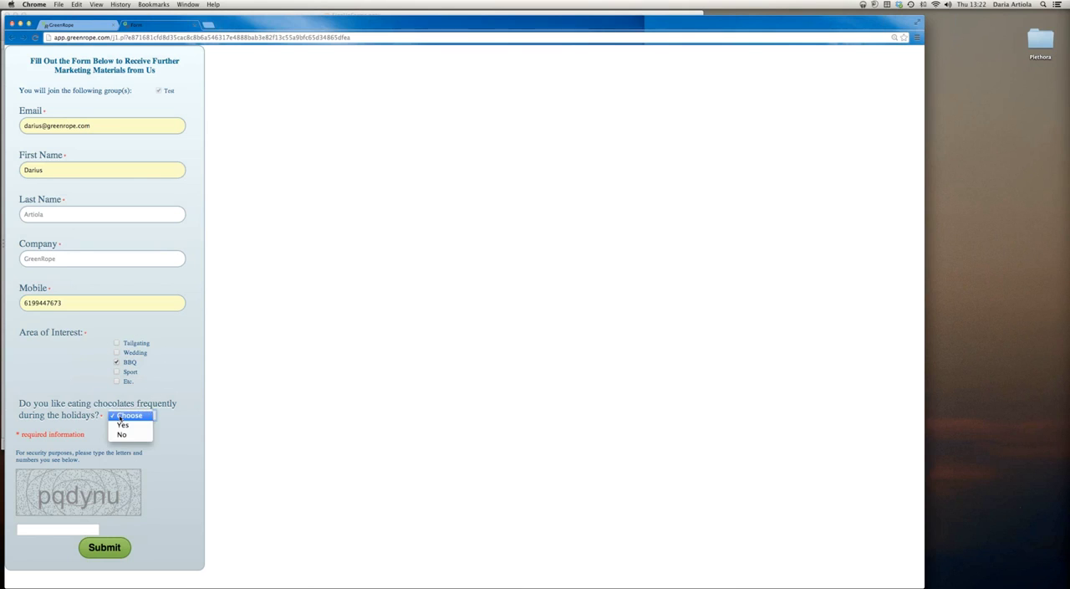
pyautogui.click(124, 425)
# Enter the captcha security code and submit the test signup form
pyautogui.click(62, 530)
pyautogui.write('pq')
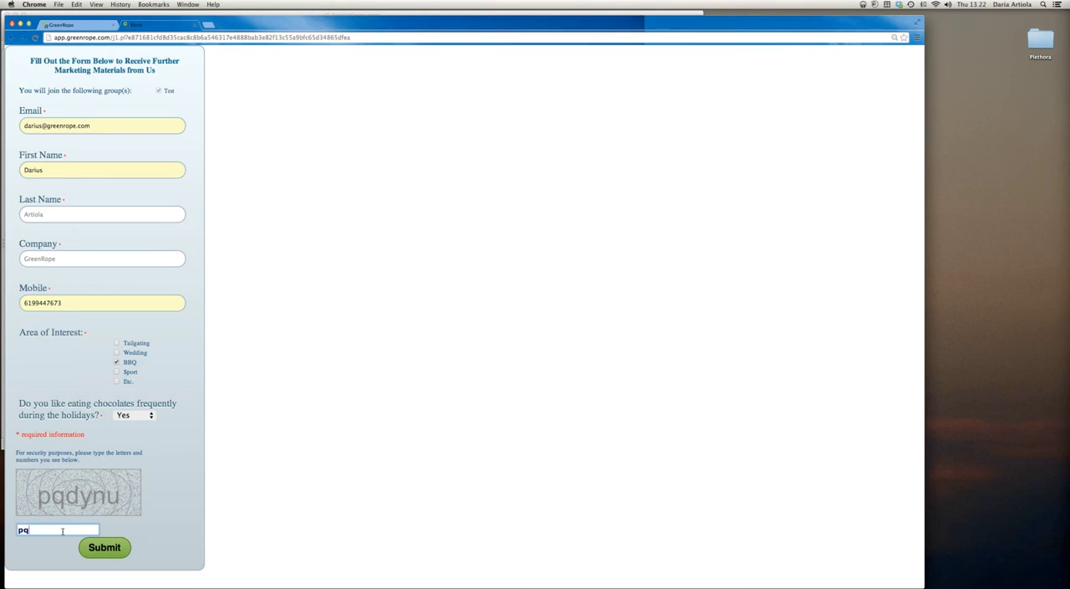
pyautogui.write('dynu')
pyautogui.click(119, 555)
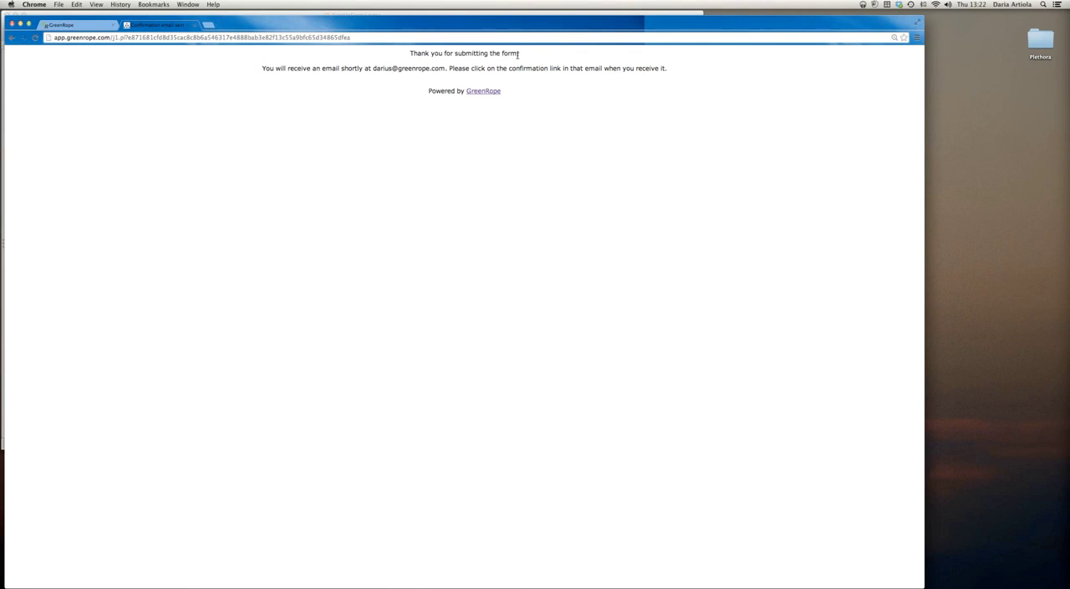
# Return to the GreenRope signup forms page and open gmail.com in a new browser window
pyautogui.click(72, 27)
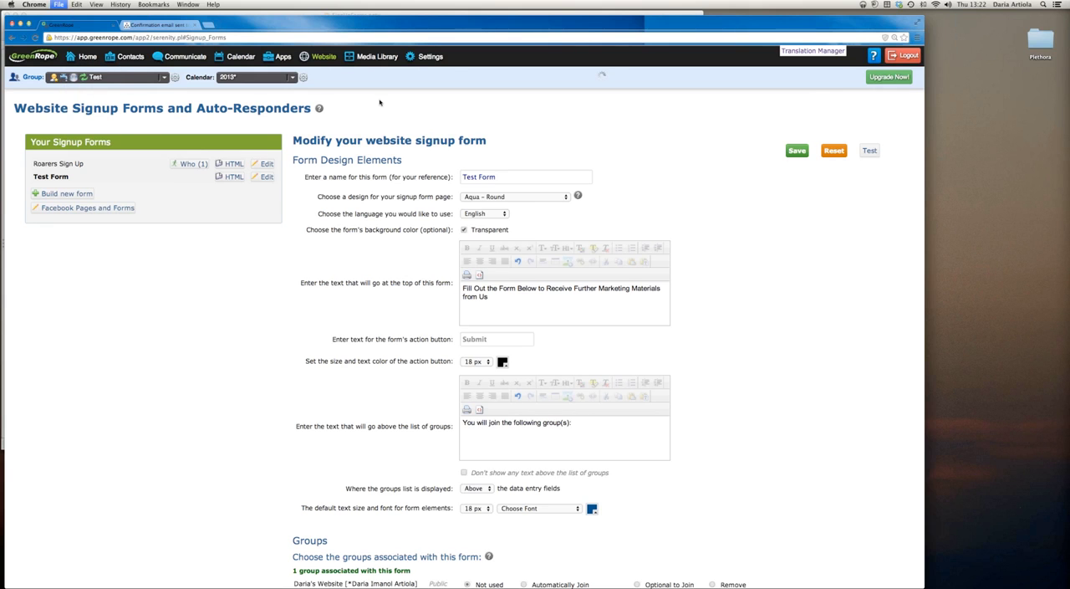
pyautogui.press('super+n')
pyautogui.write('gmail.com')
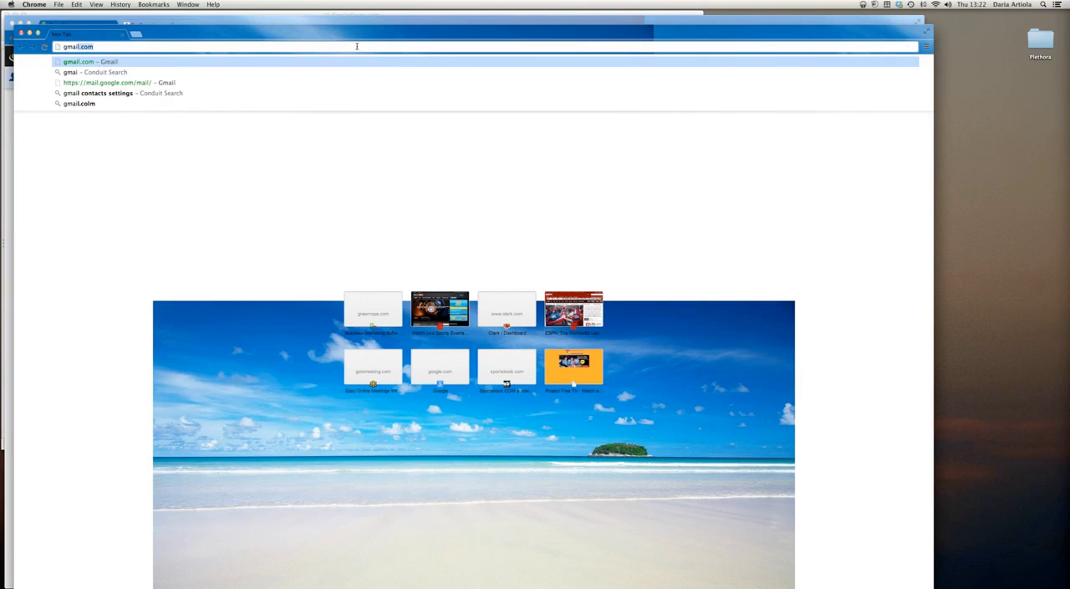
pyautogui.press('Return')
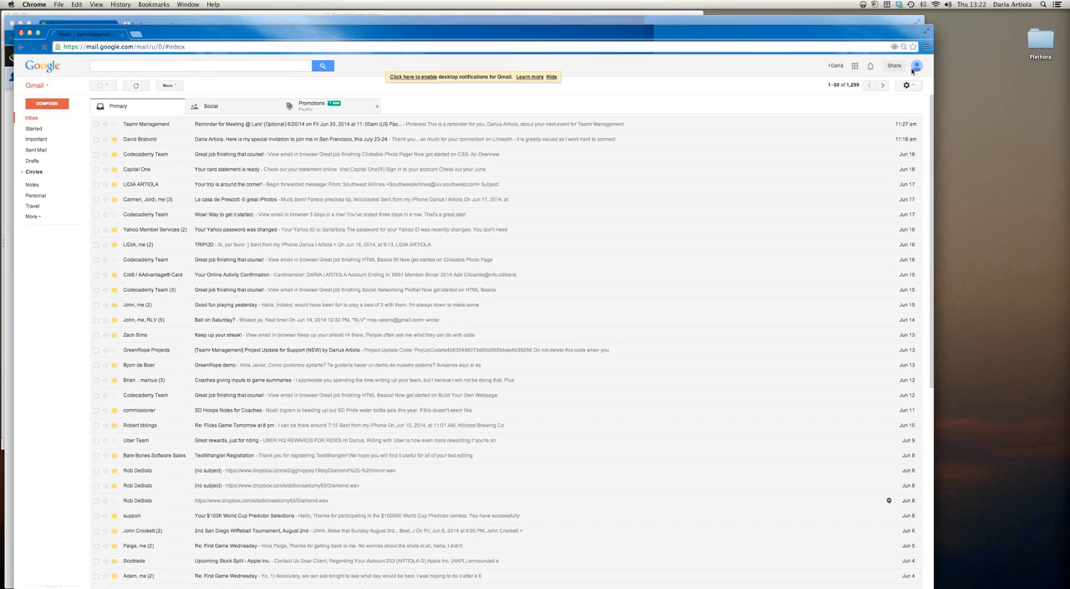
# Switch Gmail to the GreenRope mail account and open the "Step 1 Form Completion - Test Form" message
pyautogui.click(916, 67)
pyautogui.click(883, 135)
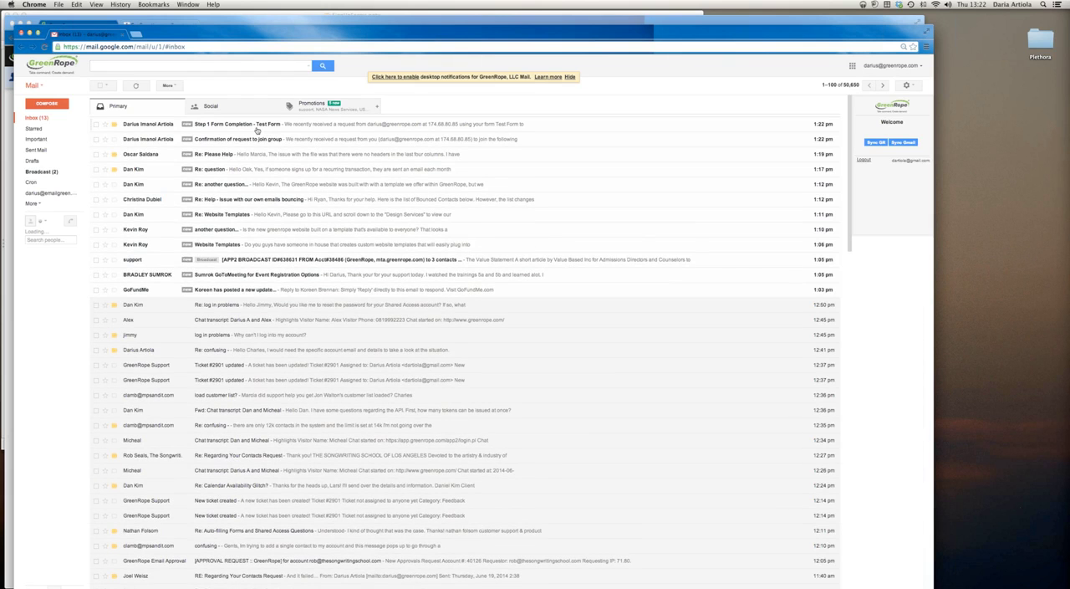
pyautogui.click(259, 125)
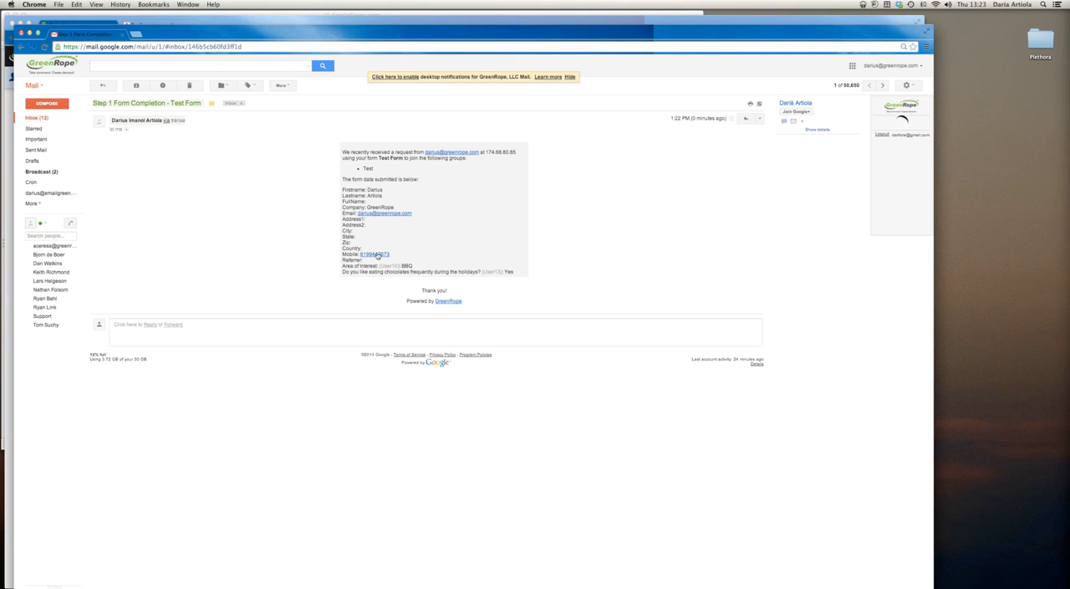
# Open the "Confirmation of request to join group" email, confirm the request, and highlight the text on the confirmation page
pyautogui.click(49, 121)
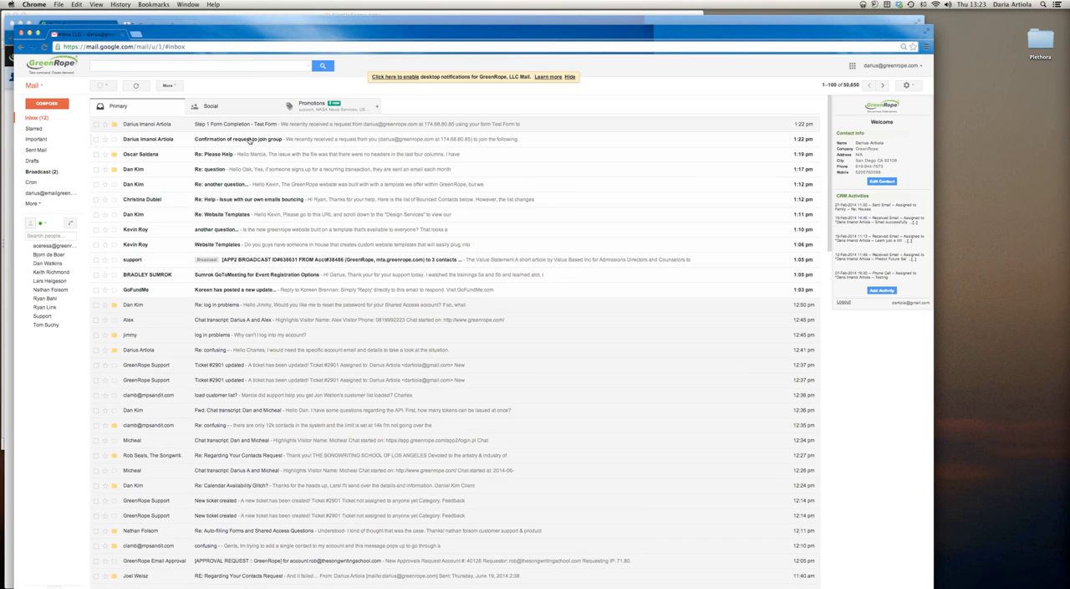
pyautogui.click(249, 140)
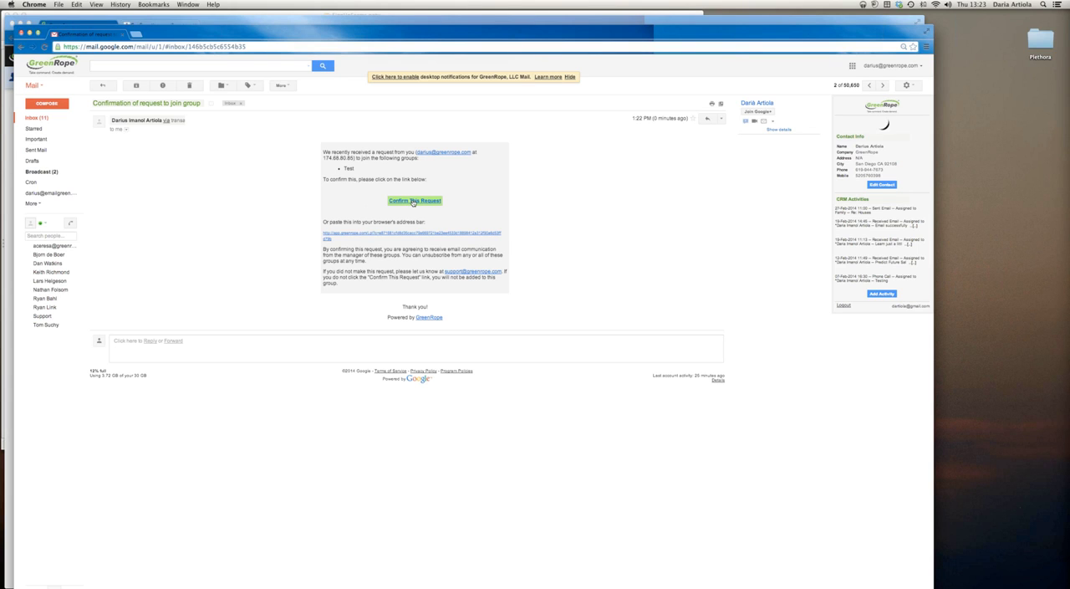
pyautogui.click(414, 203)
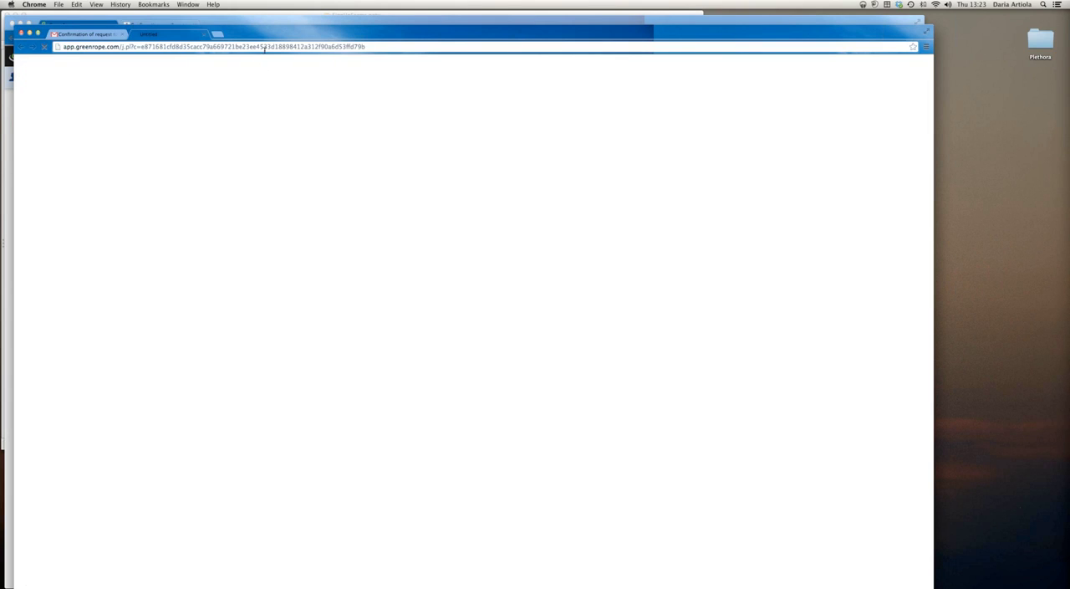
pyautogui.moveTo(585, 76); pyautogui.dragTo(383, 72)
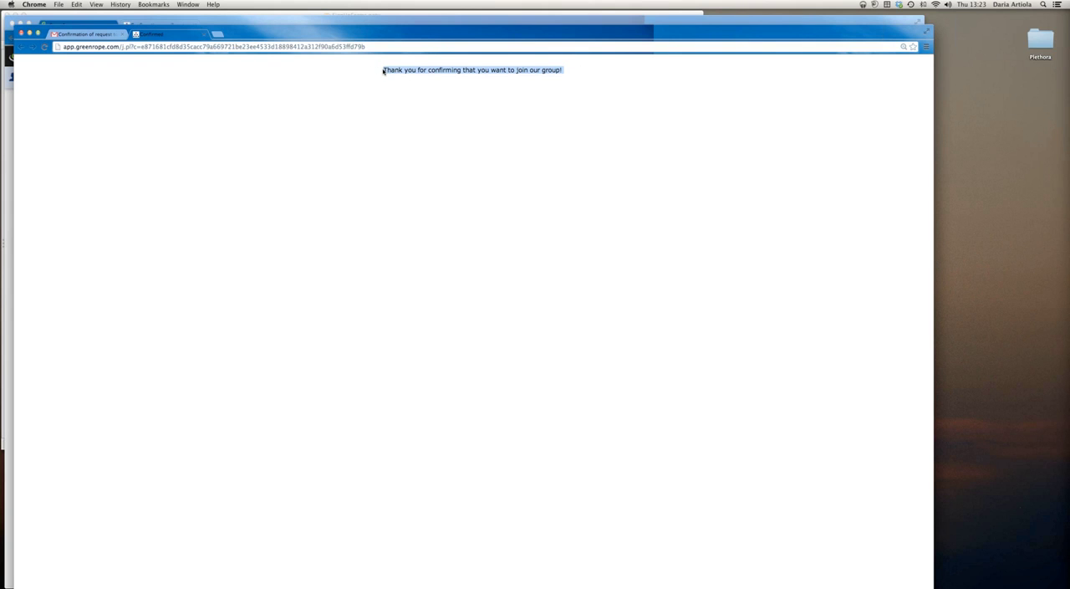
# Return to GreenRope, reload the signup forms page, and show the contacts who signed up via Test Form
pyautogui.click(355, 21)
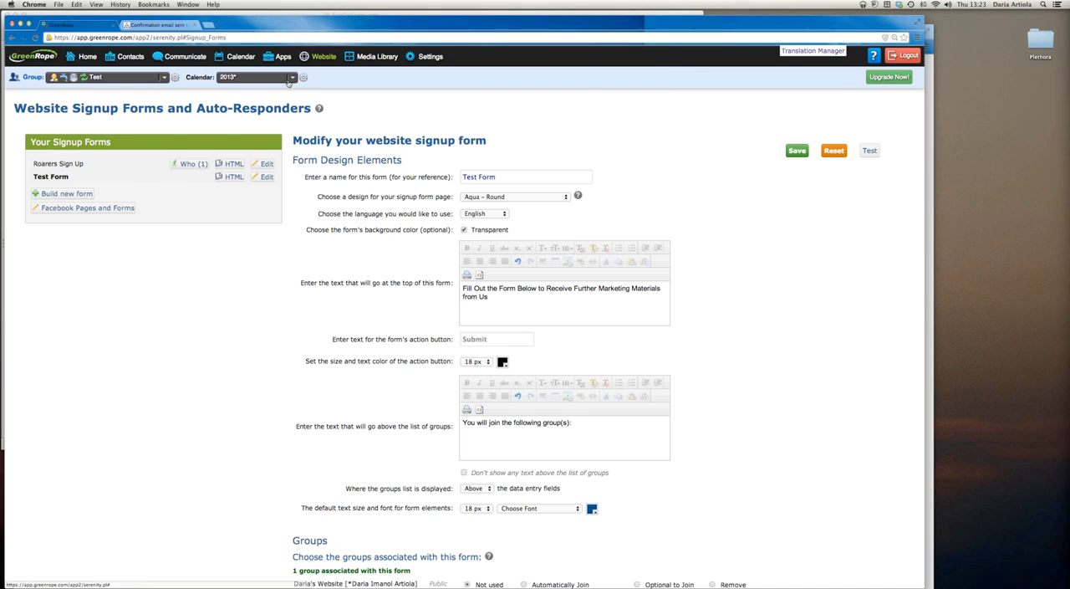
pyautogui.moveTo(79, 50)
pyautogui.click(35, 37)
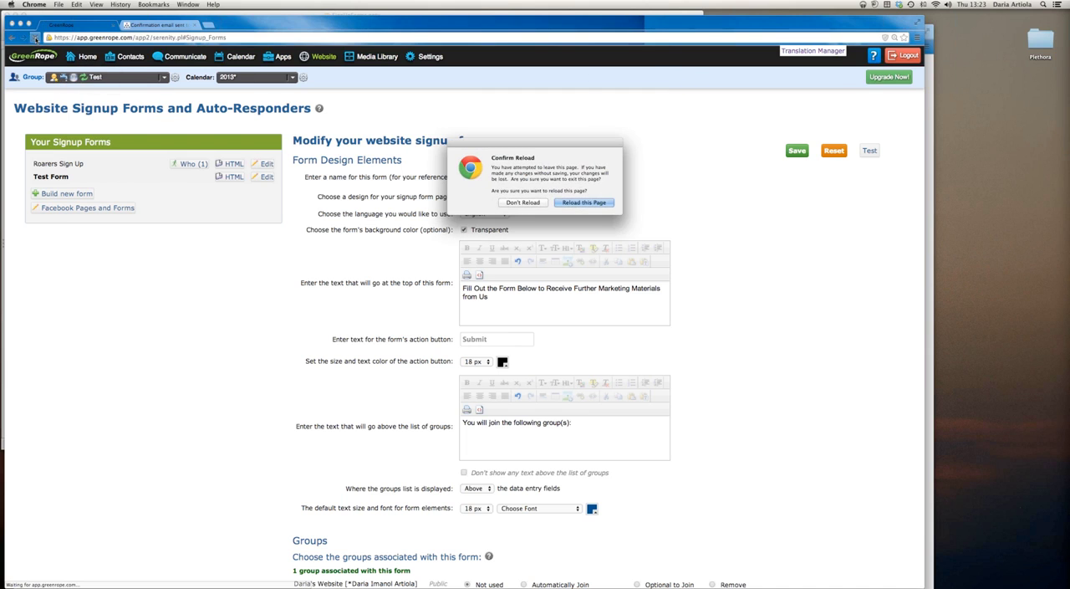
pyautogui.click(572, 202)
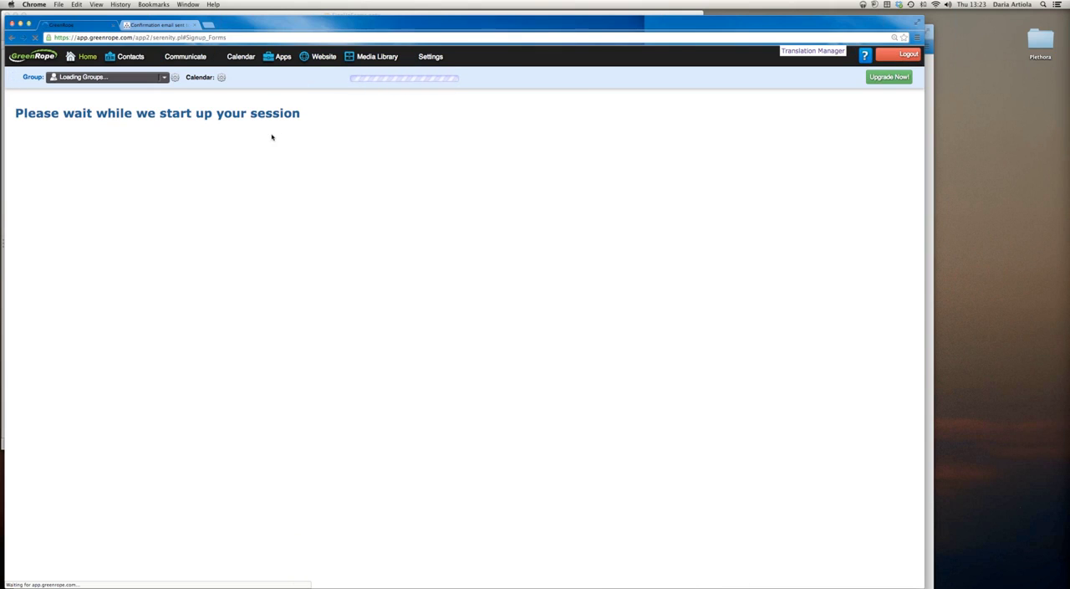
pyautogui.moveTo(322, 61)
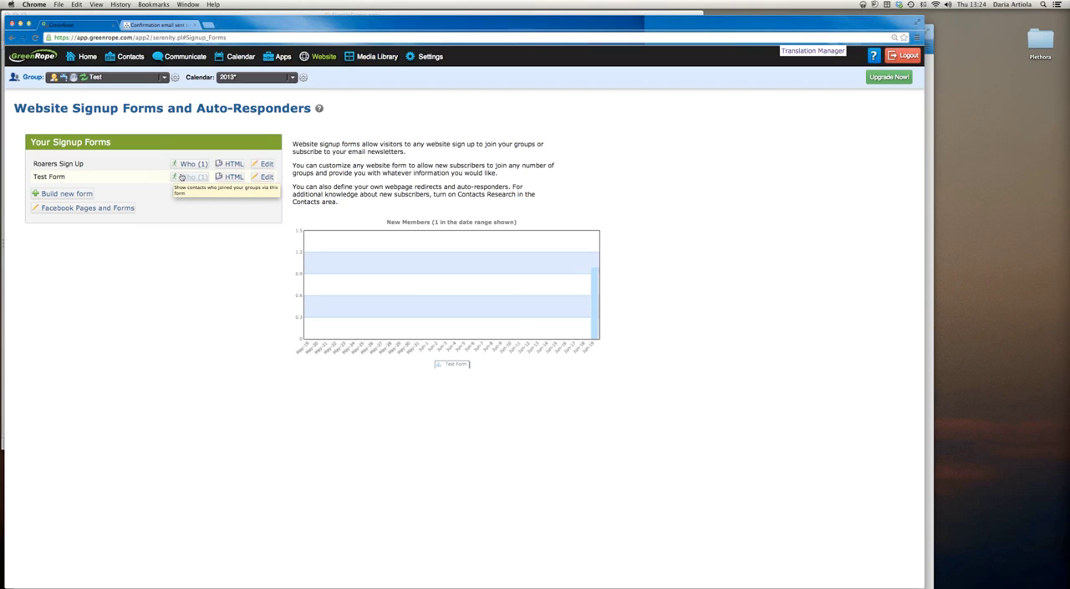
pyautogui.click(180, 177)
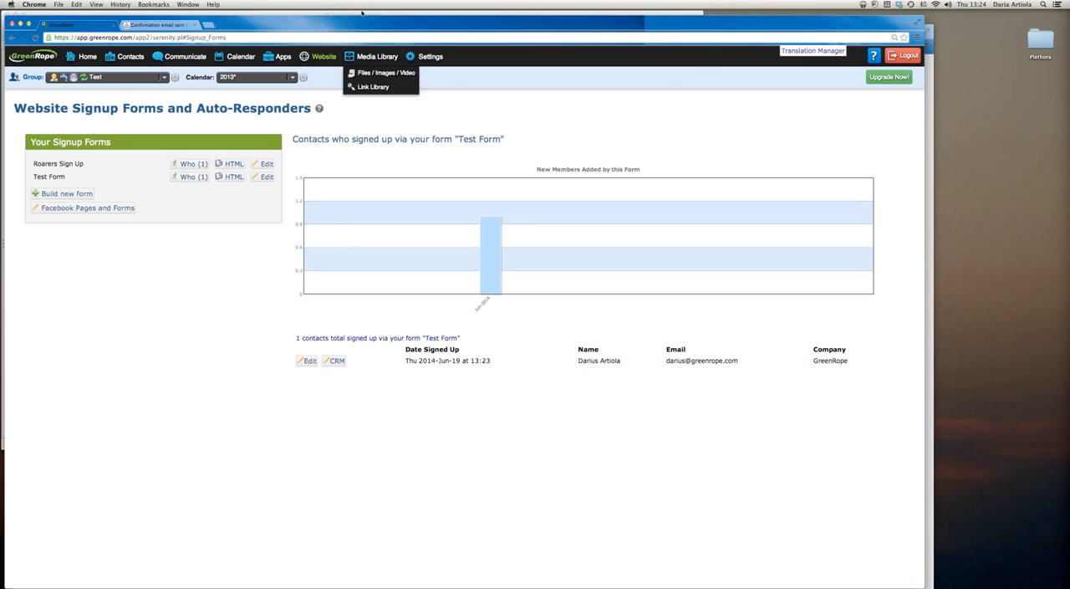
# Switch to PowerPoint, advance to the slide on implementing sign up forms, and return to GreenRope in Chrome
pyautogui.press('super+Tab')
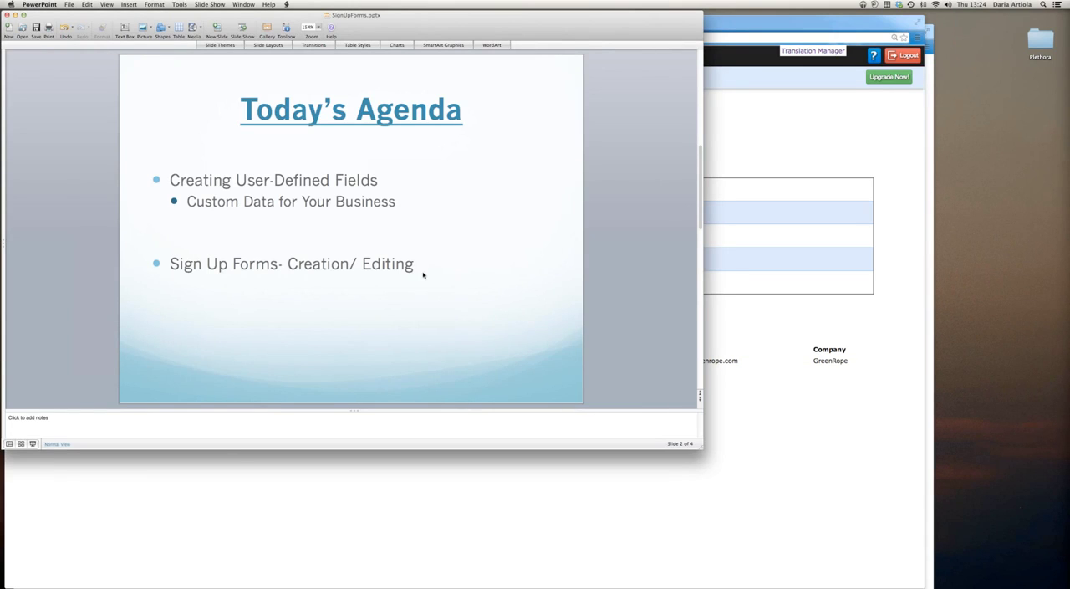
pyautogui.press('pagedown')
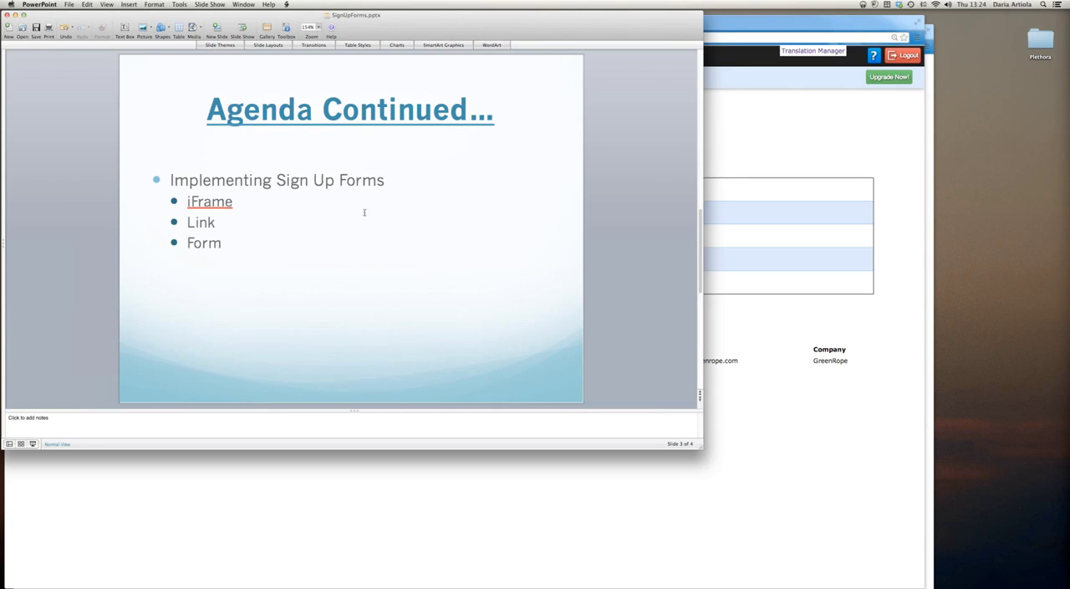
pyautogui.click(807, 125)
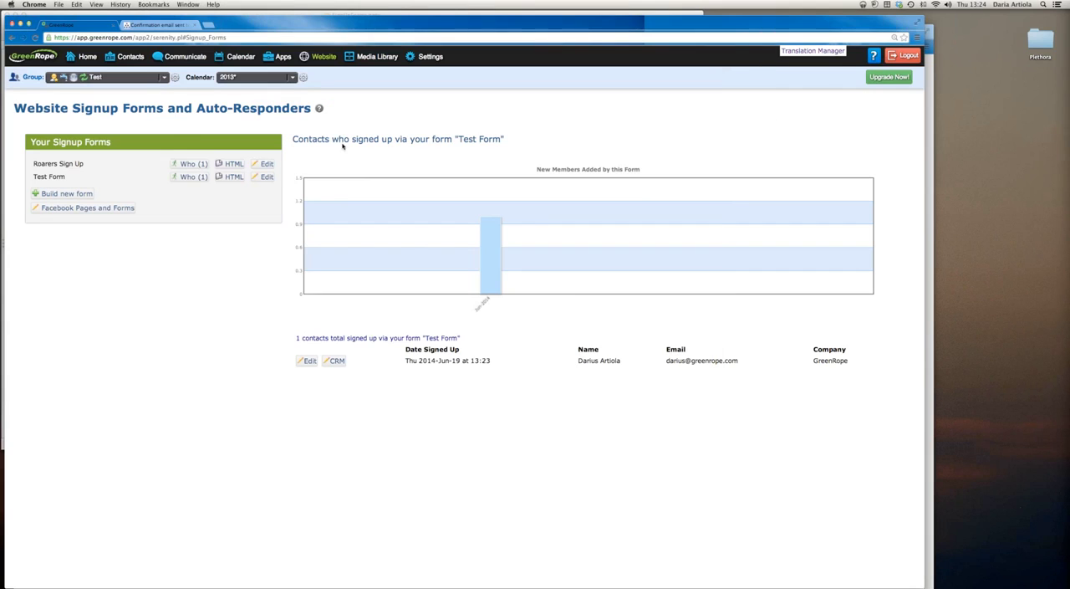
# Show the HTML posting instructions for Test Form and review the wider version's link code alongside the Iframe method
pyautogui.click(227, 178)
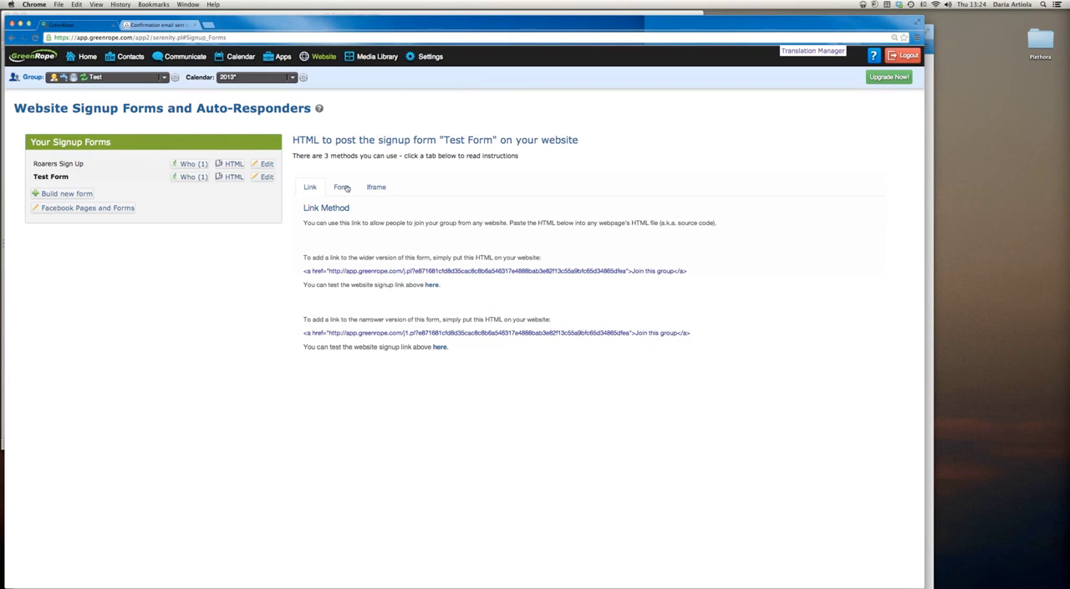
pyautogui.moveTo(689, 271); pyautogui.dragTo(303, 271)
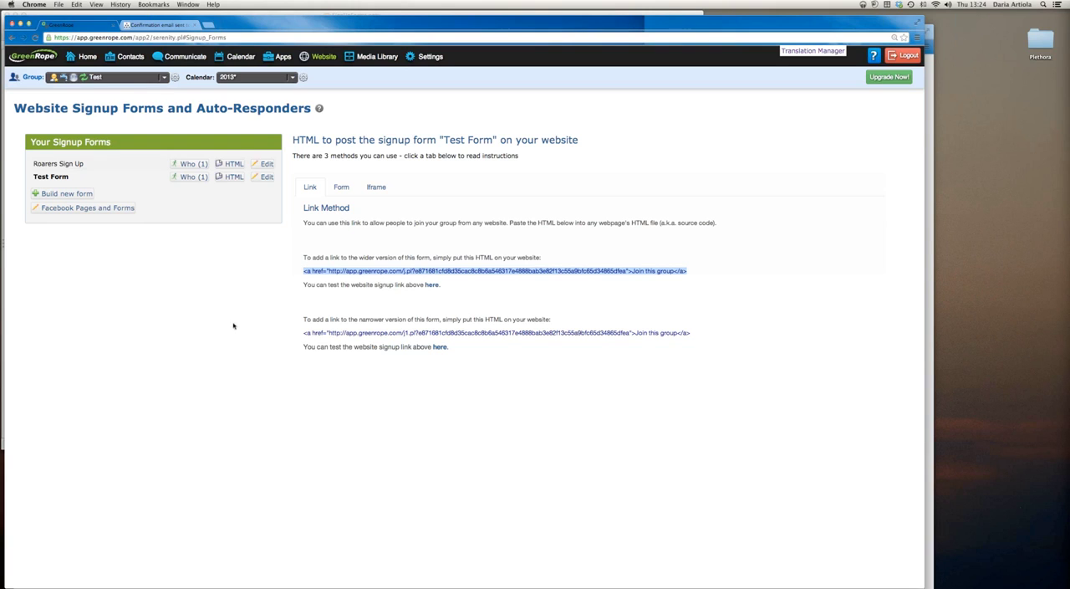
pyautogui.click(373, 187)
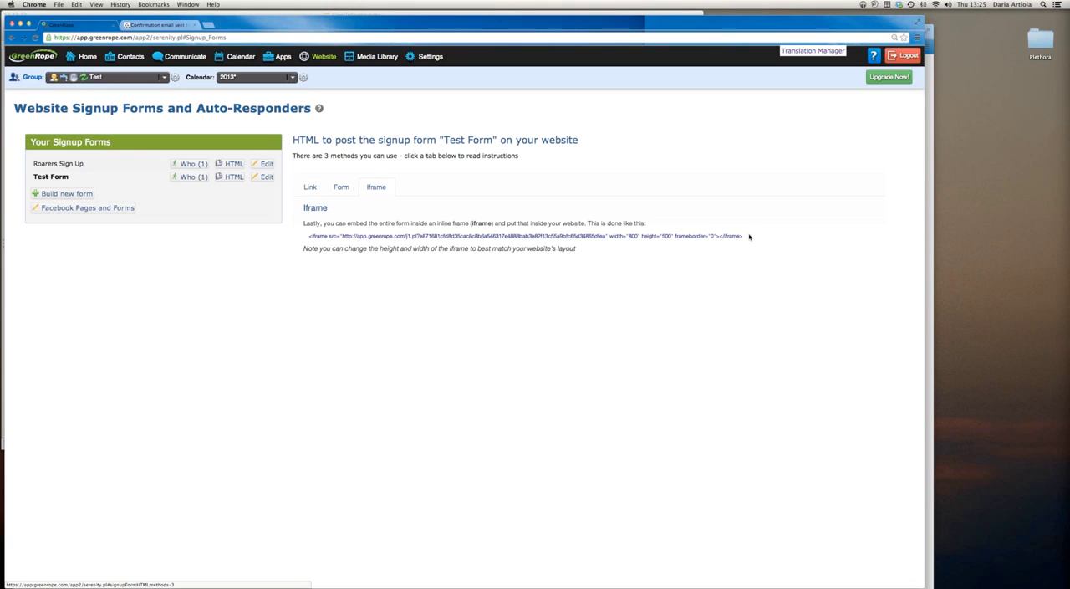
pyautogui.click(309, 186)
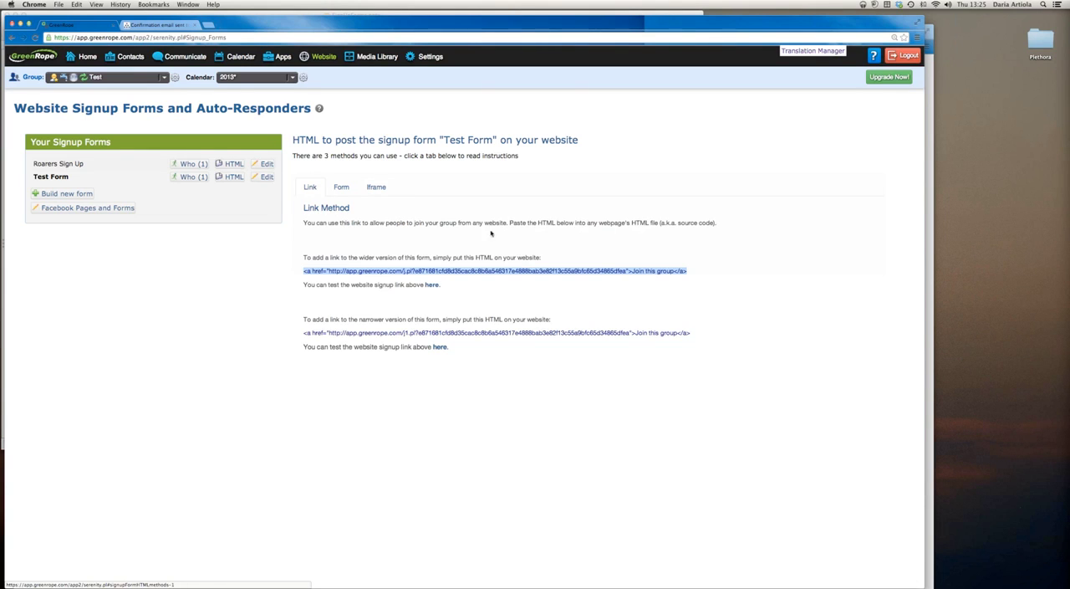
pyautogui.click(540, 275)
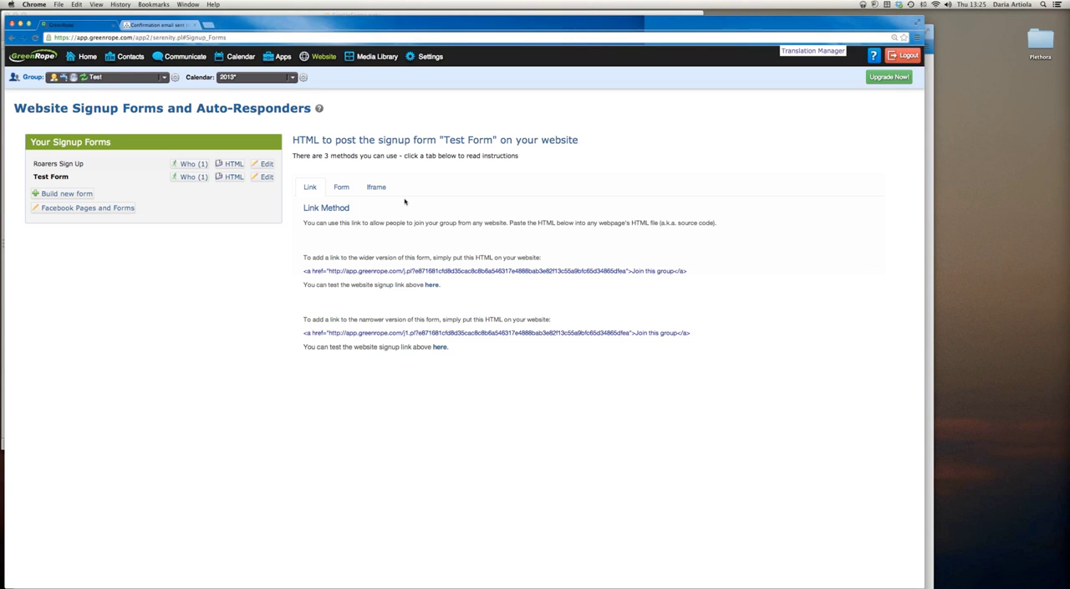
# Show the Iframe method for Test Form and highlight its full embed code
pyautogui.click(383, 190)
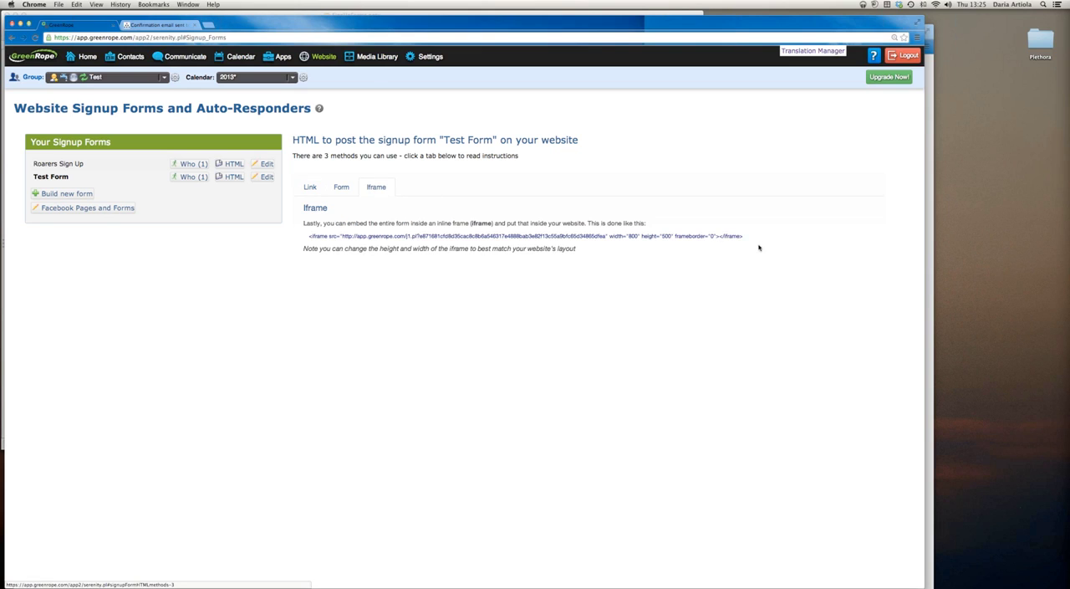
pyautogui.moveTo(755, 237); pyautogui.dragTo(309, 236)
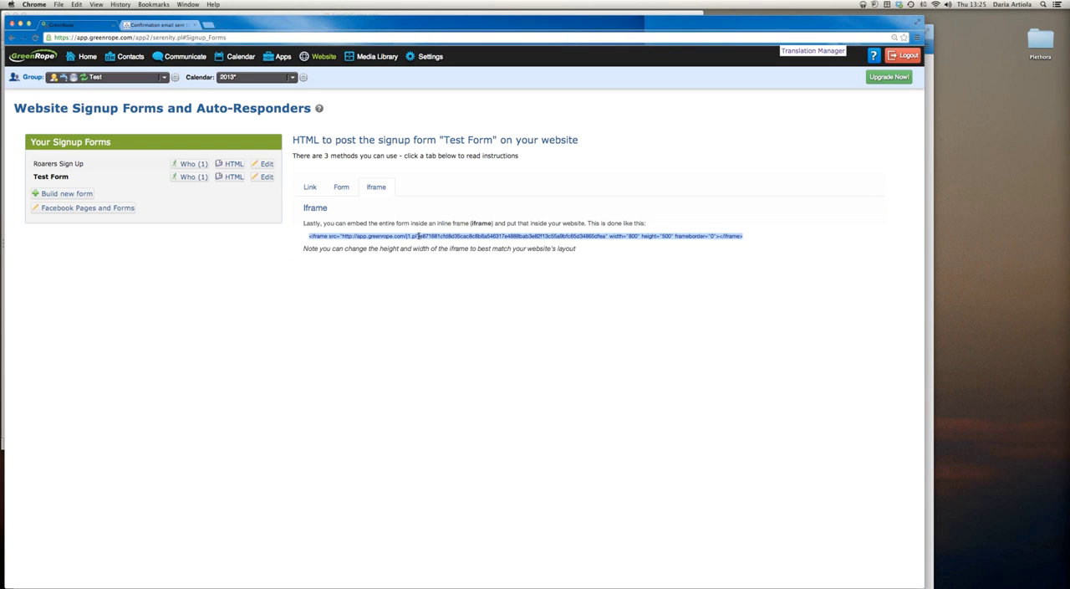
# View the HTML form method for Test Form and for Roarers Sign Up
pyautogui.click(341, 187)
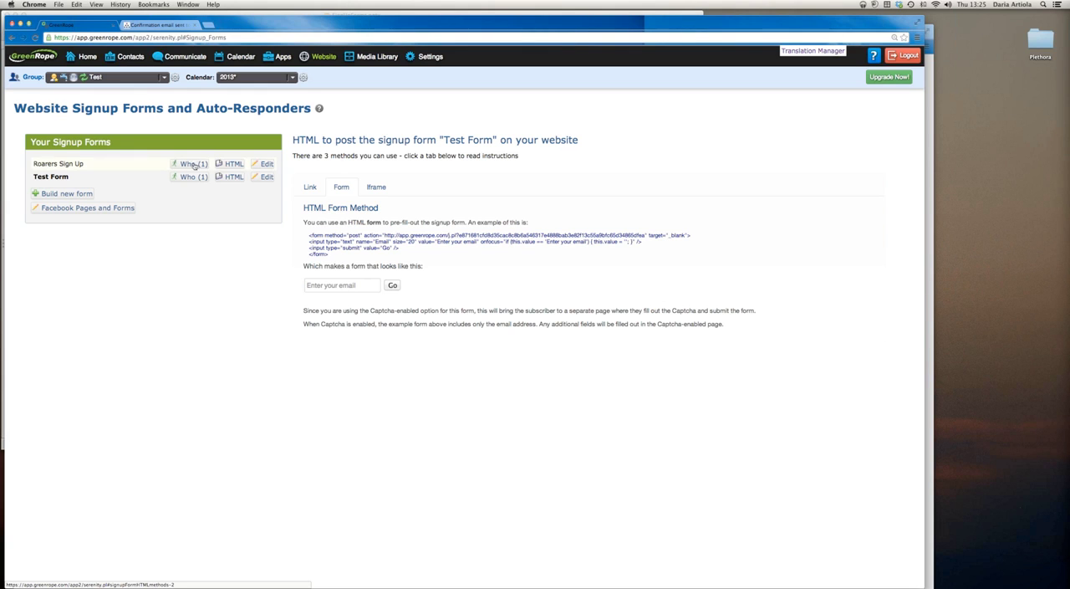
pyautogui.click(230, 165)
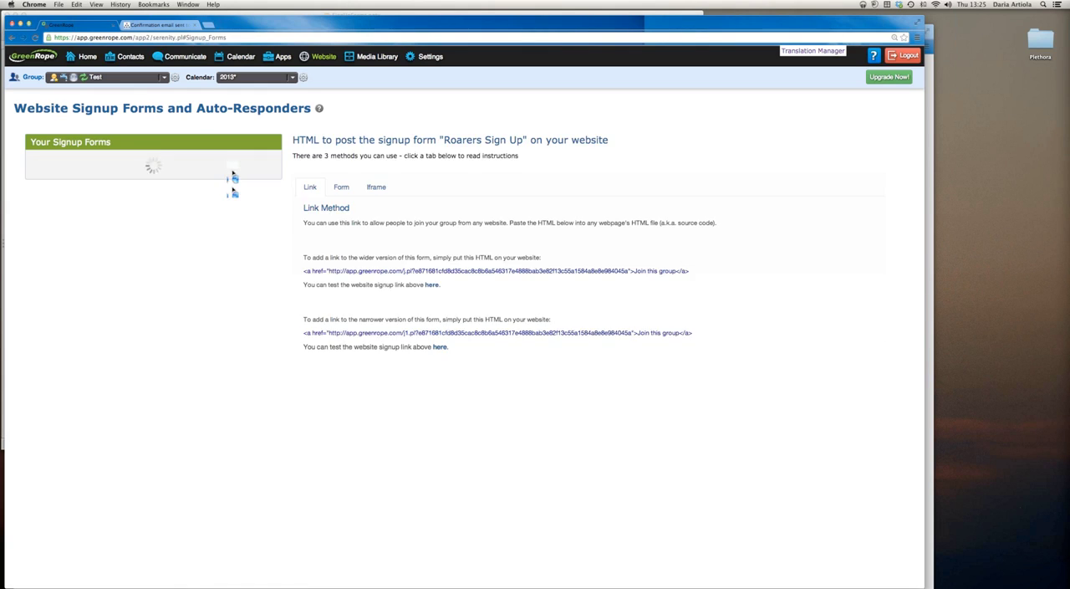
pyautogui.click(344, 189)
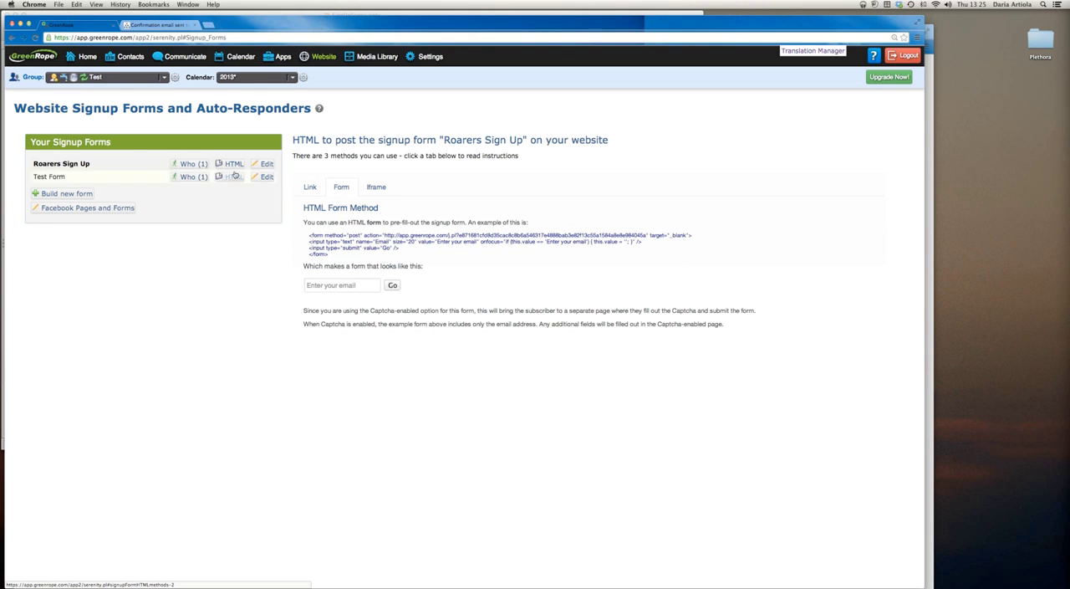
# Switch the active group to GreenRope and display the HTML form method code for CRM HQ Sign Up
pyautogui.click(137, 81)
pyautogui.moveTo(122, 209)
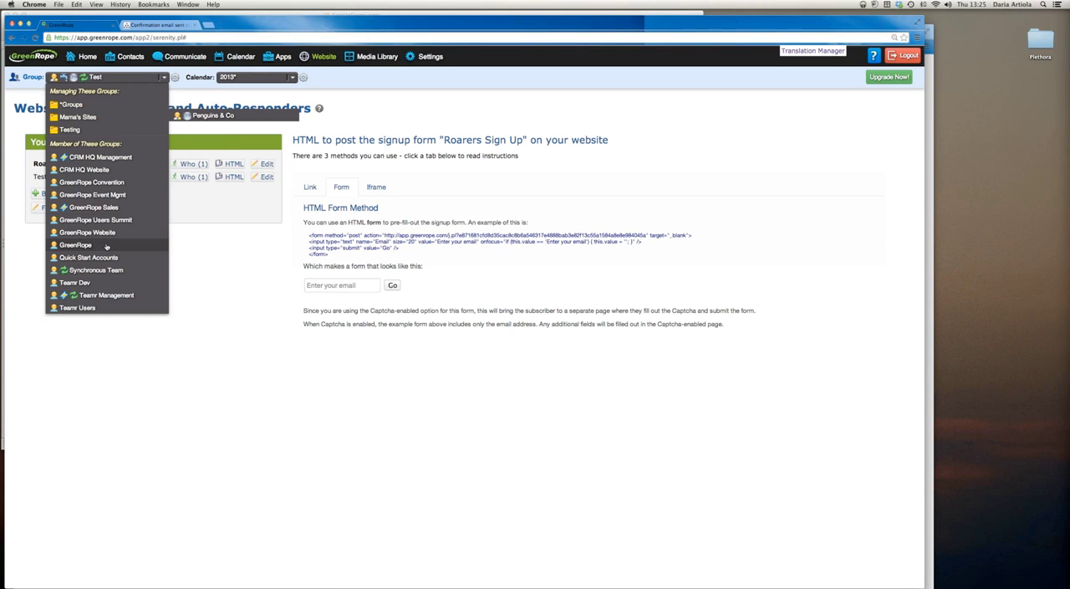
pyautogui.click(106, 246)
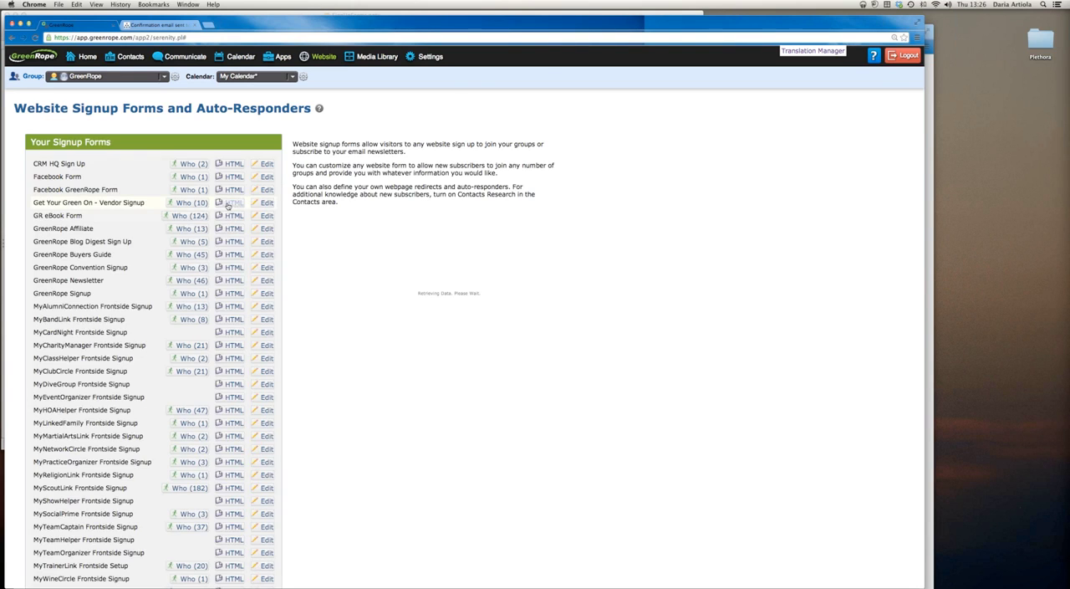
pyautogui.click(229, 165)
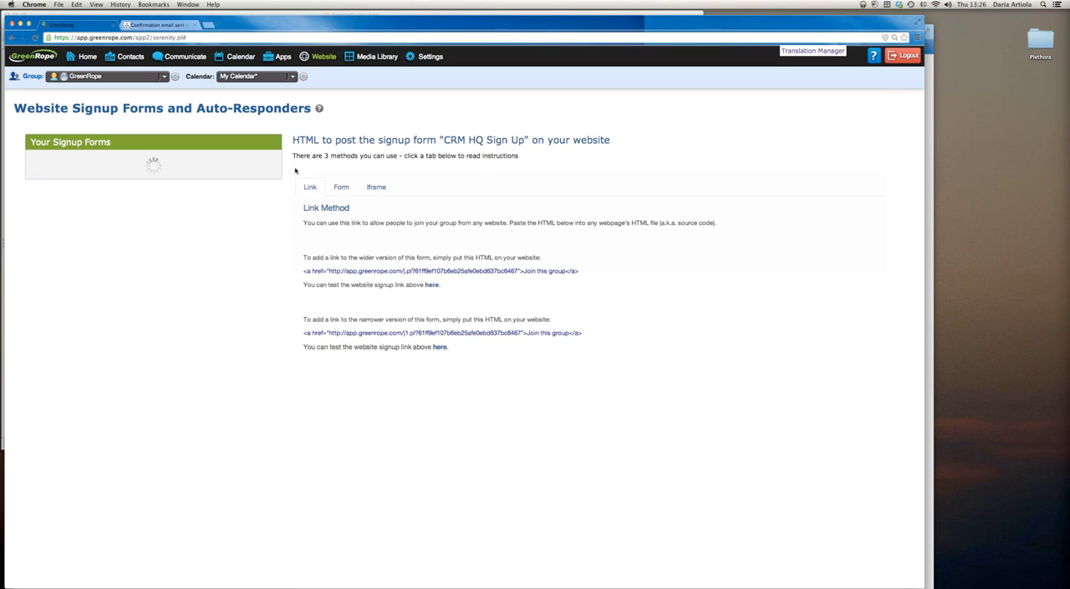
pyautogui.click(342, 188)
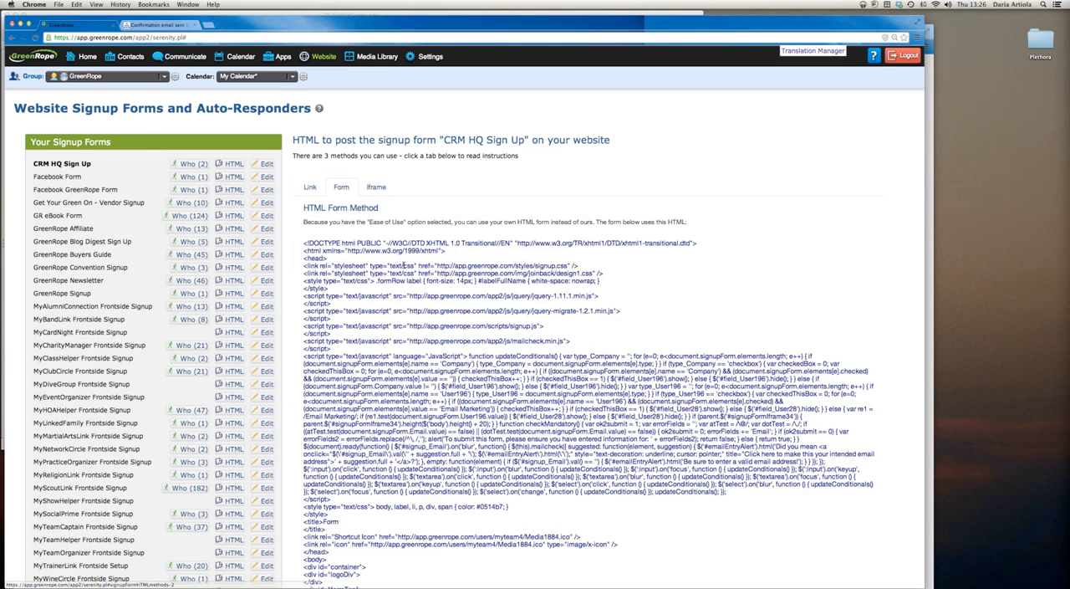
# Examine the generated HTML form code of CRM HQ Sign Up down to the section showing the actual form
pyautogui.scroll(-3, 404, 269)
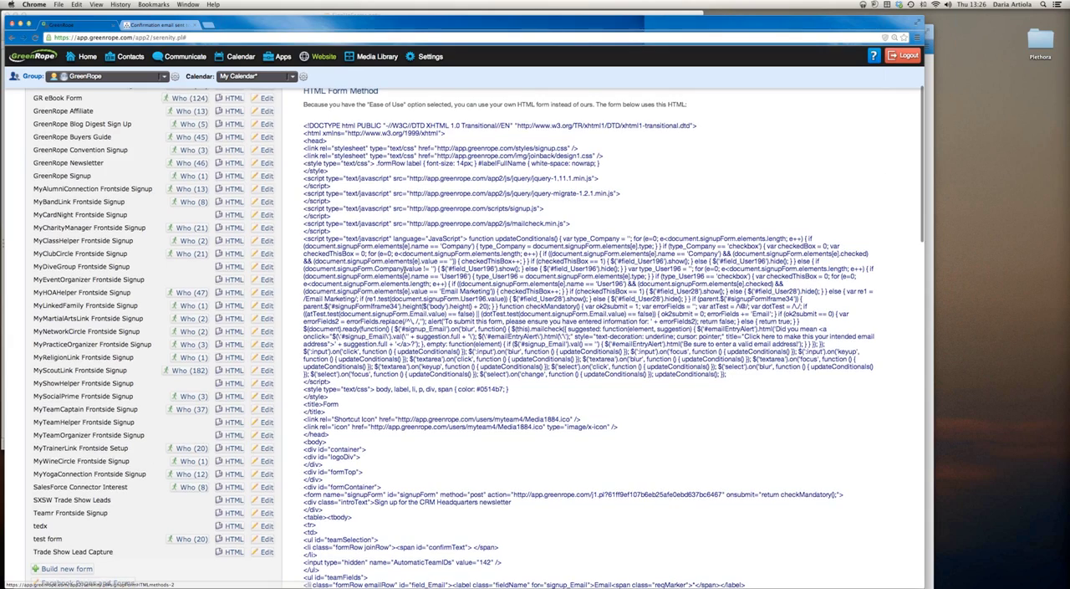
pyautogui.scroll(-3, 589, 338)
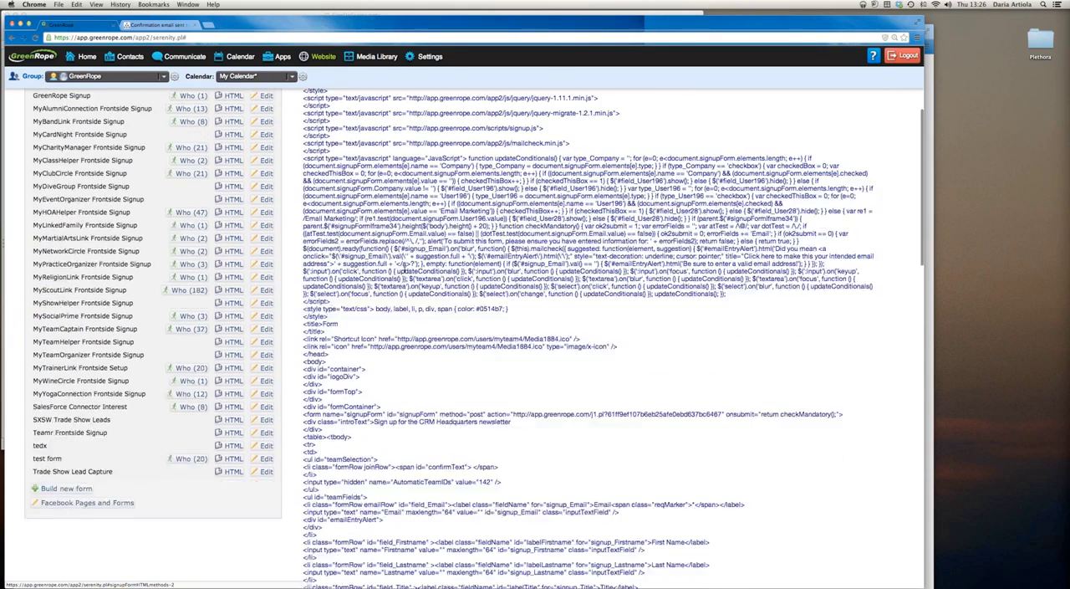
pyautogui.scroll(-4, 568, 273)
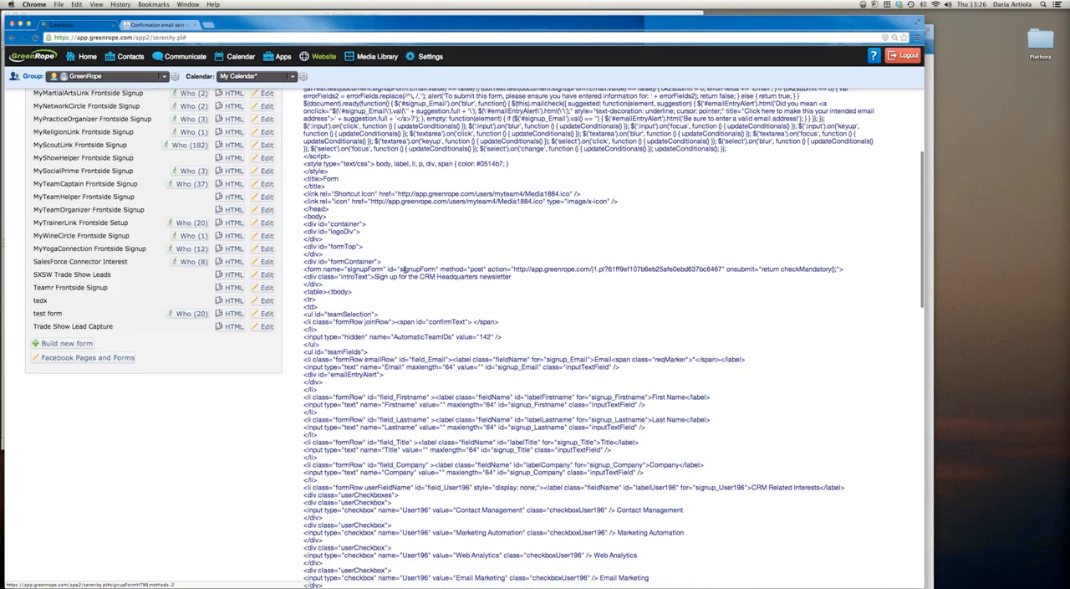
pyautogui.scroll(-7, 403, 270)
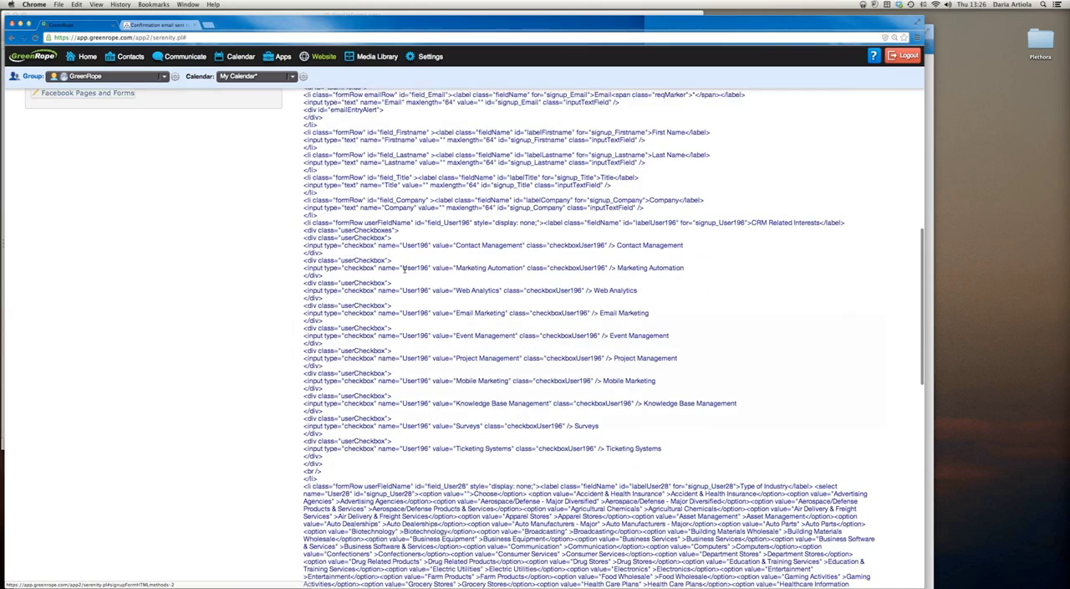
pyautogui.scroll(-12, 403, 270)
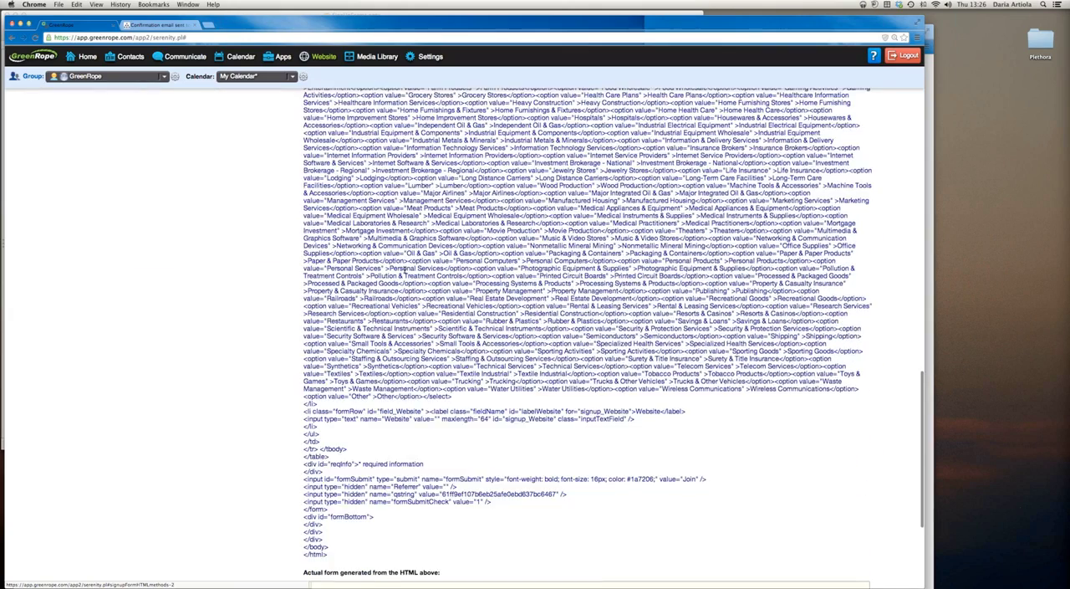
pyautogui.scroll(-1, 404, 320)
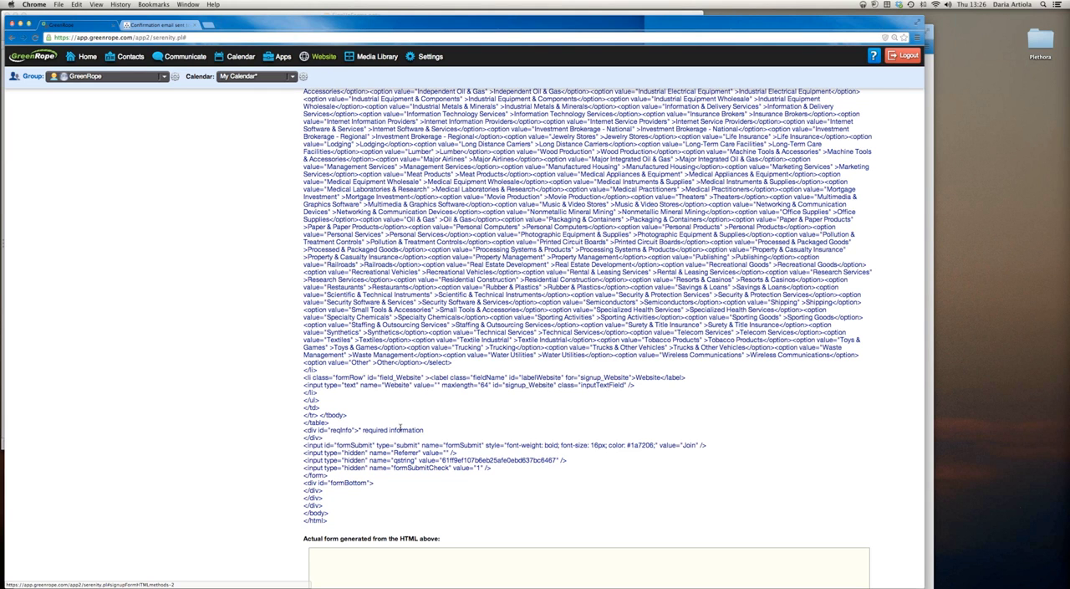
pyautogui.scroll(2, 399, 427)
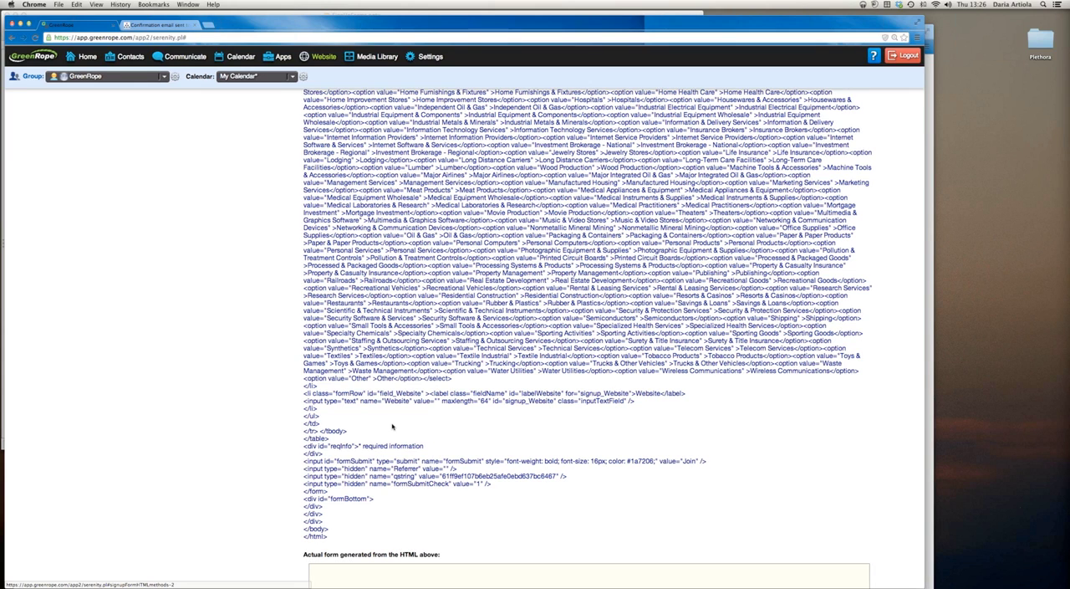
pyautogui.moveTo(327, 491); pyautogui.dragTo(302, 131)
pyautogui.click(329, 493)
pyautogui.scroll(5, 302, 131)
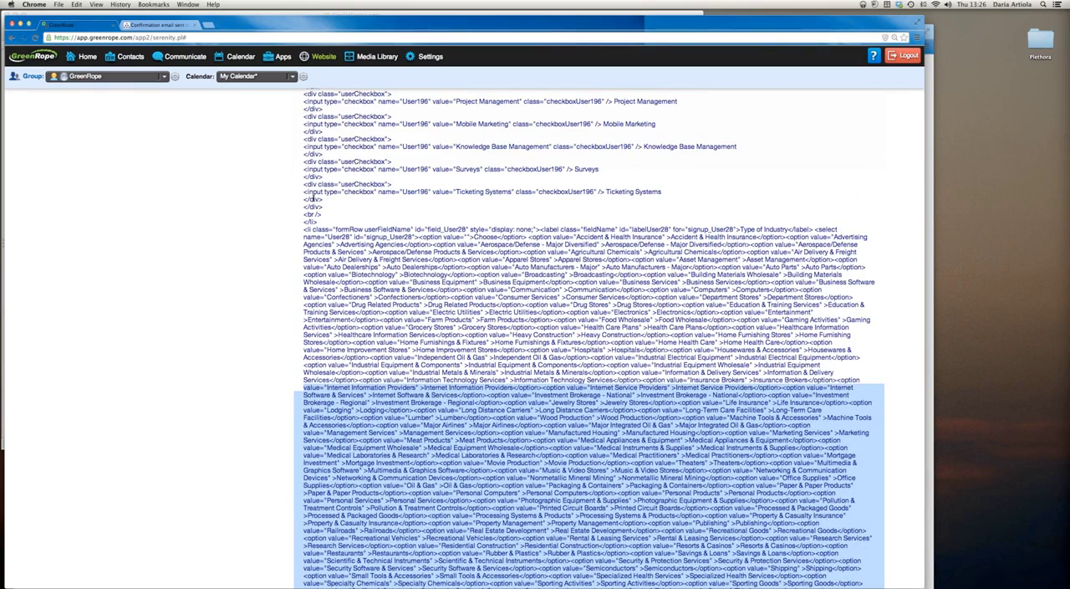
pyautogui.scroll(1, 311, 198)
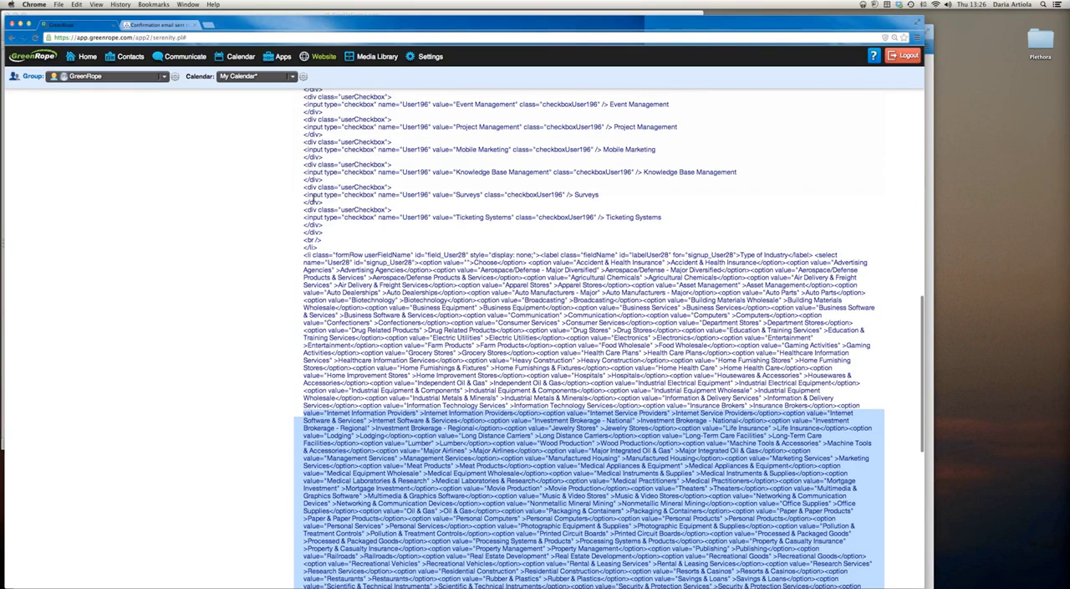
# Highlight the generated CRM HQ Sign Up HTML code from the title tag down to the end of the form
pyautogui.scroll(2, 311, 198)
pyautogui.scroll(5, 312, 195)
pyautogui.scroll(5, 310, 198)
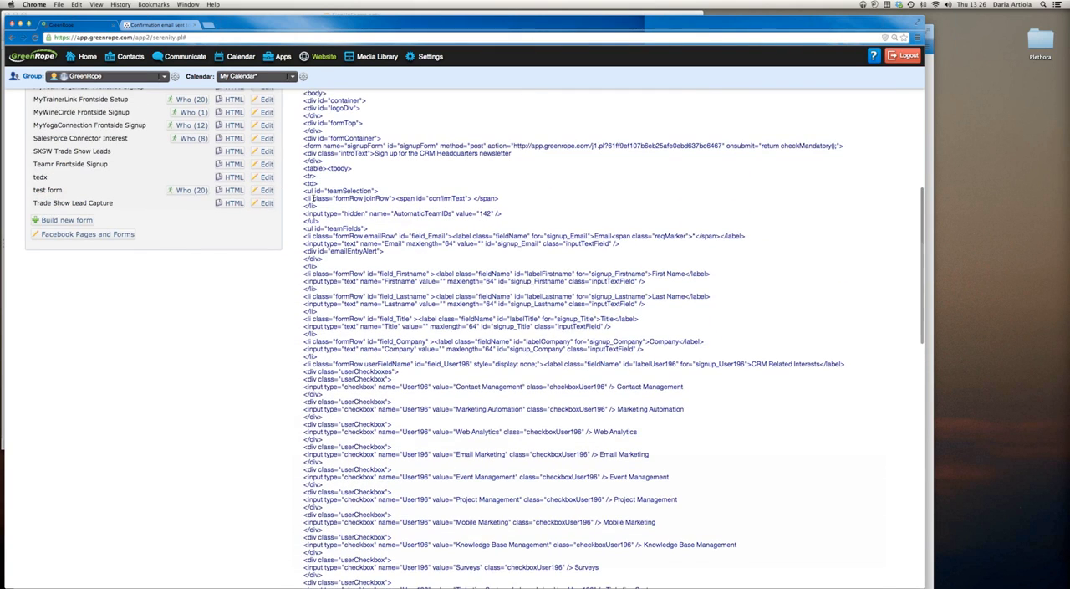
pyautogui.scroll(2, 313, 199)
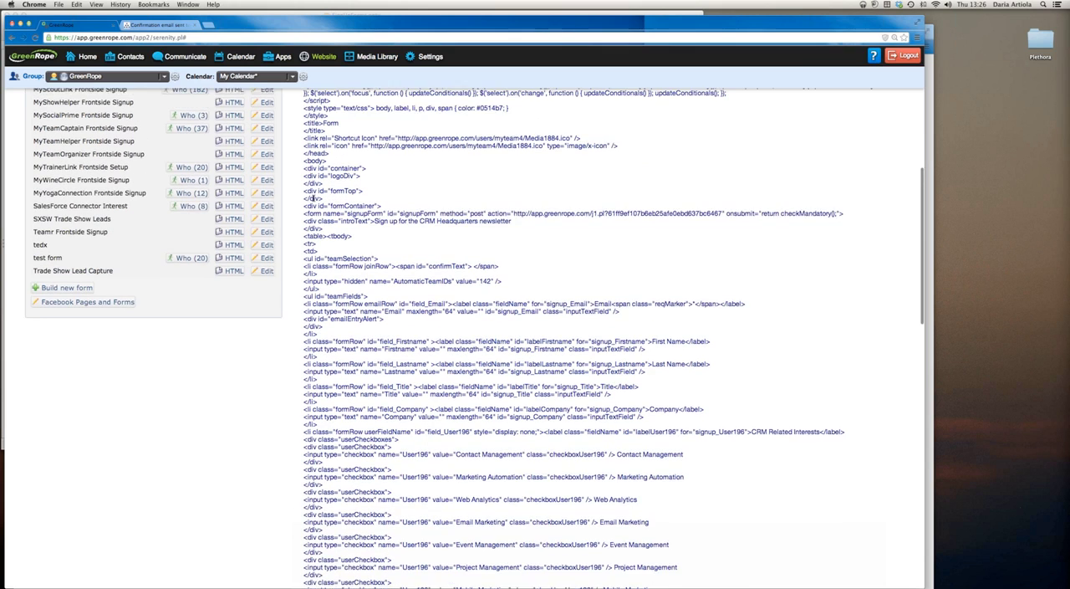
pyautogui.scroll(1, 312, 198)
pyautogui.scroll(1, 313, 198)
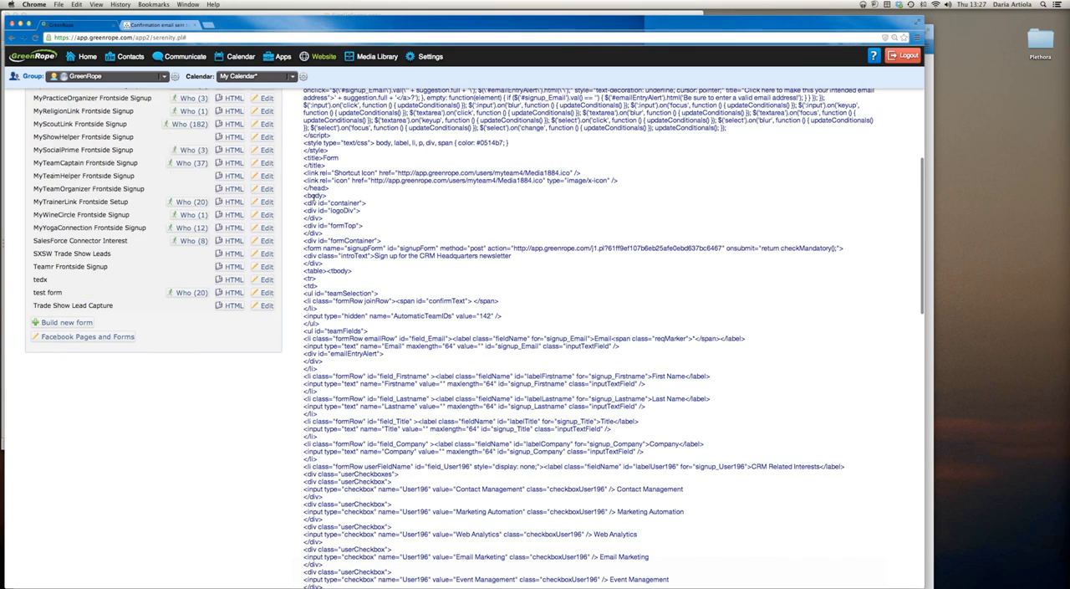
pyautogui.scroll(1, 312, 192)
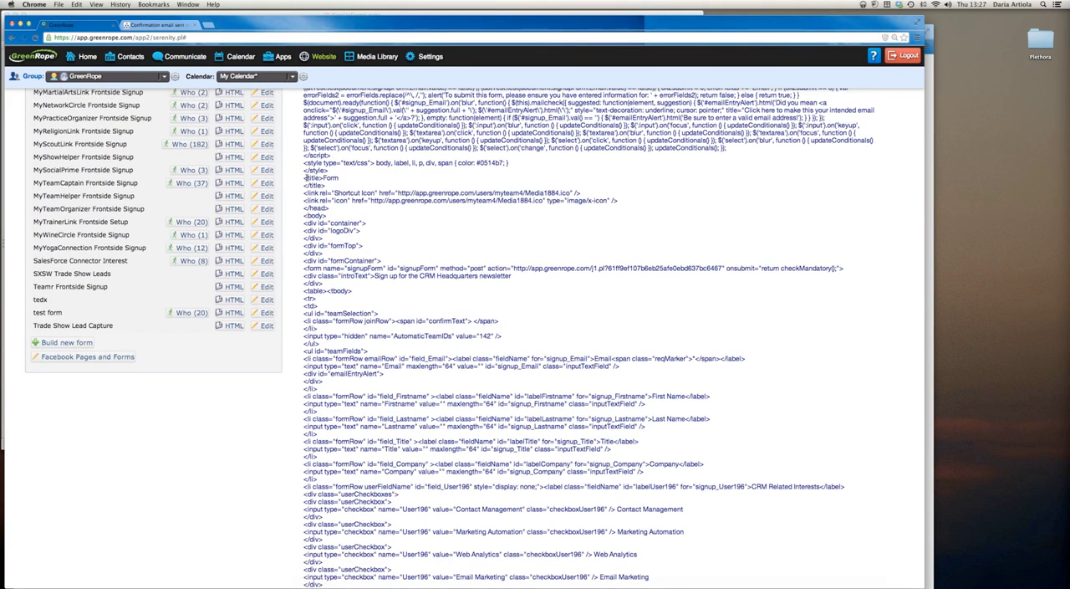
pyautogui.moveTo(305, 178); pyautogui.dragTo(378, 507)
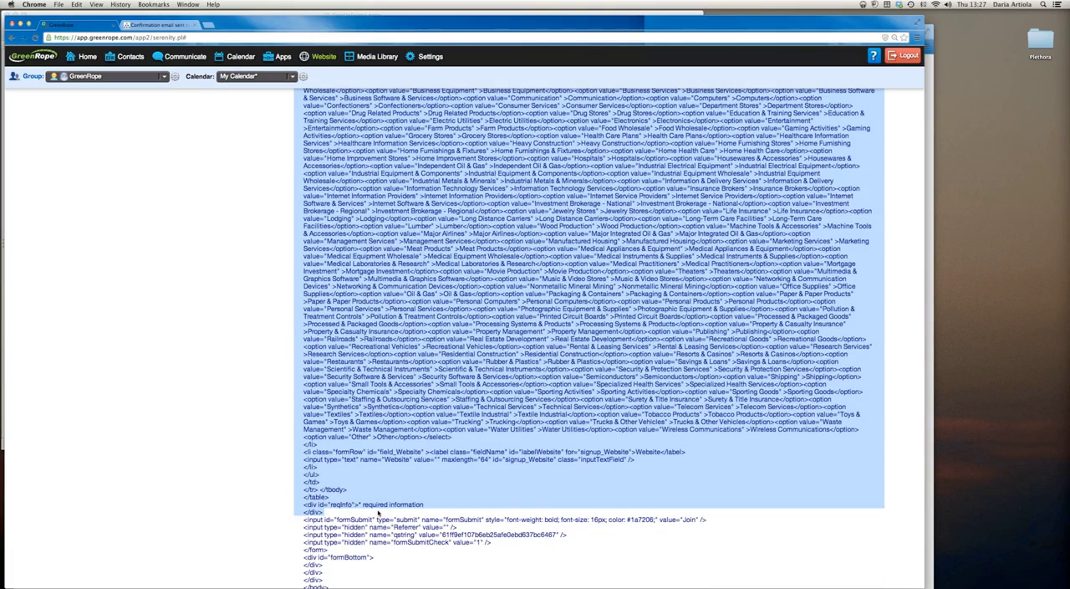
pyautogui.moveTo(376, 528); pyautogui.dragTo(358, 549)
# Review the highlighted CRM HQ Sign Up code around its title and field tags, clear the selection, and return to the start of the code
pyautogui.scroll(10, 429, 334)
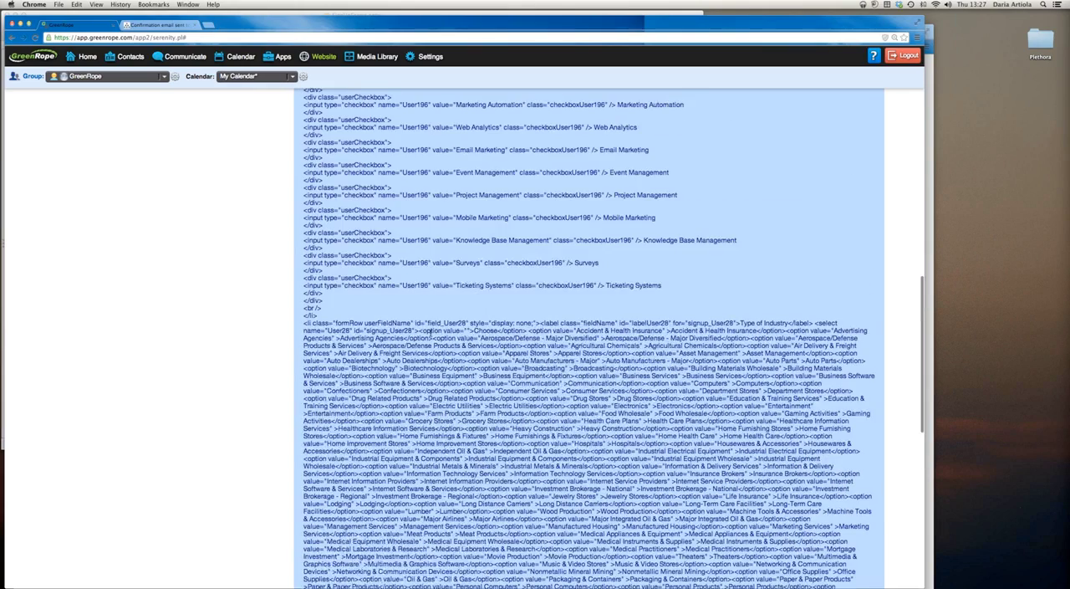
pyautogui.scroll(6, 430, 332)
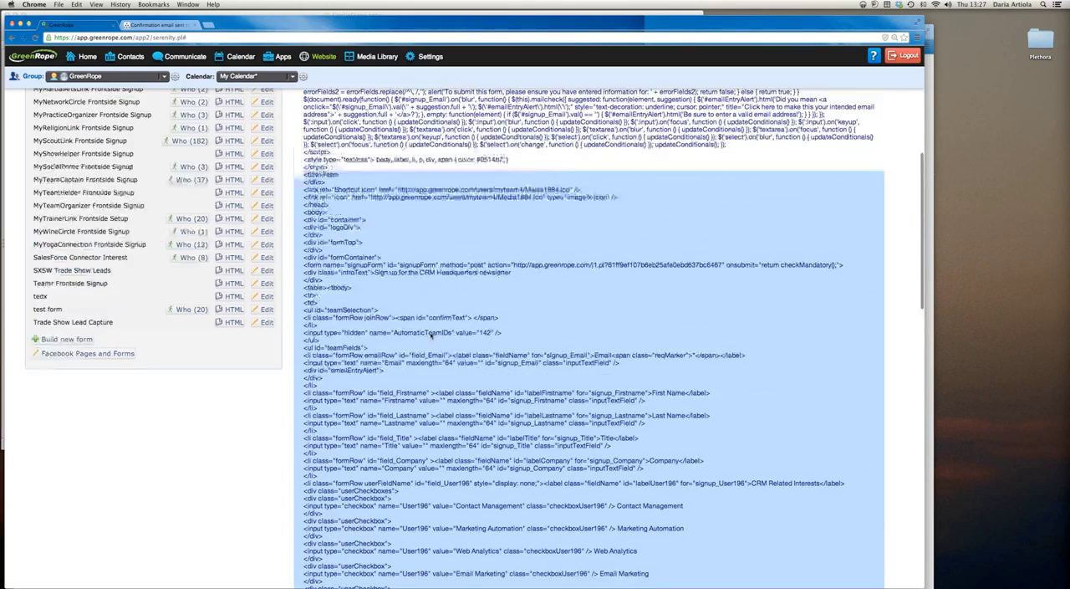
pyautogui.scroll(2, 431, 333)
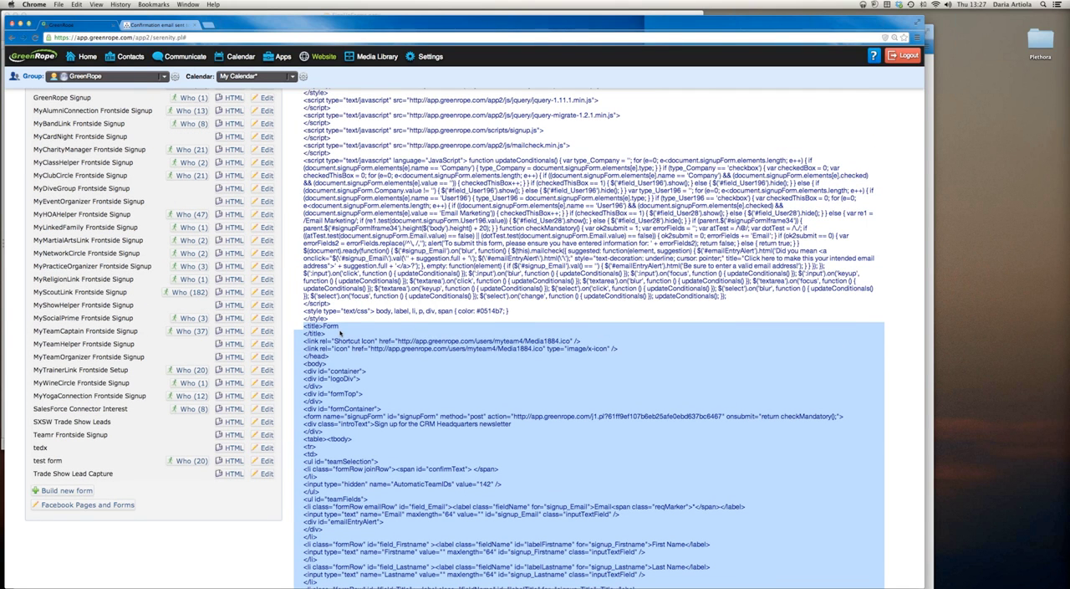
pyautogui.scroll(-4, 462, 361)
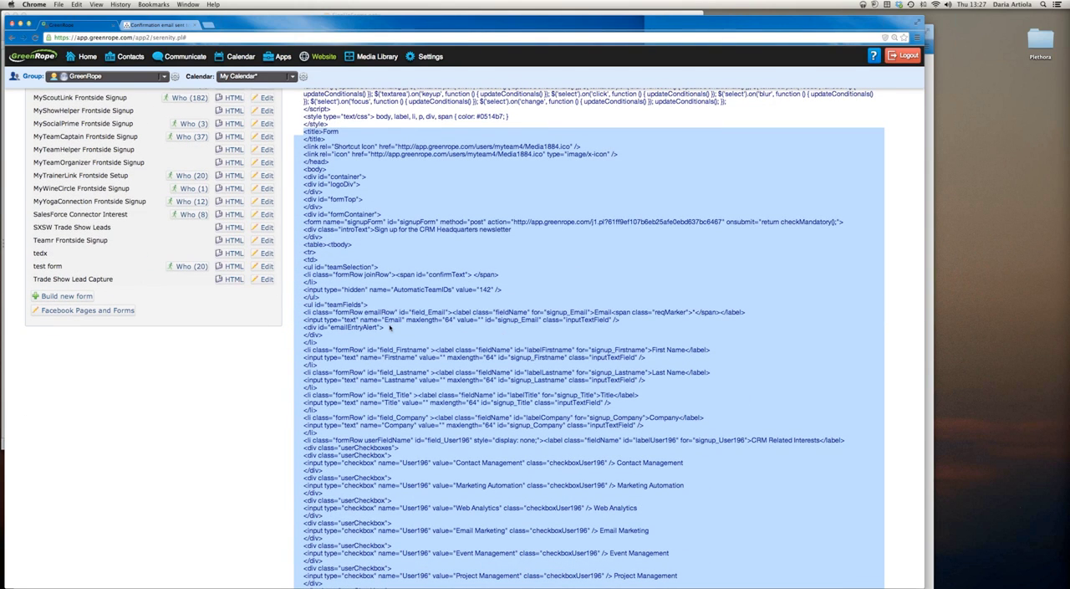
pyautogui.scroll(-3, 482, 334)
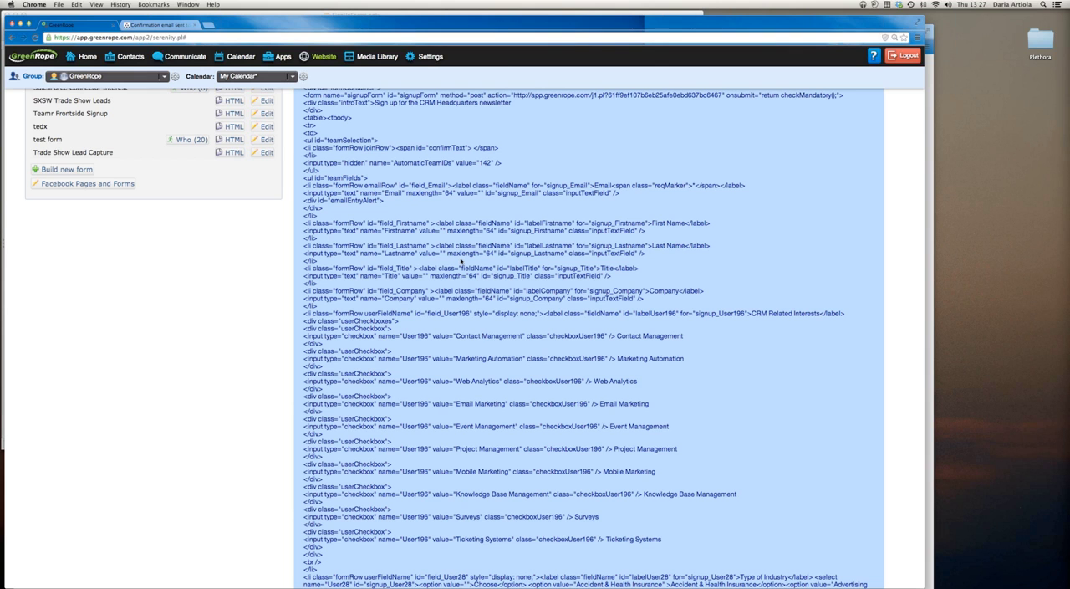
pyautogui.click(412, 250)
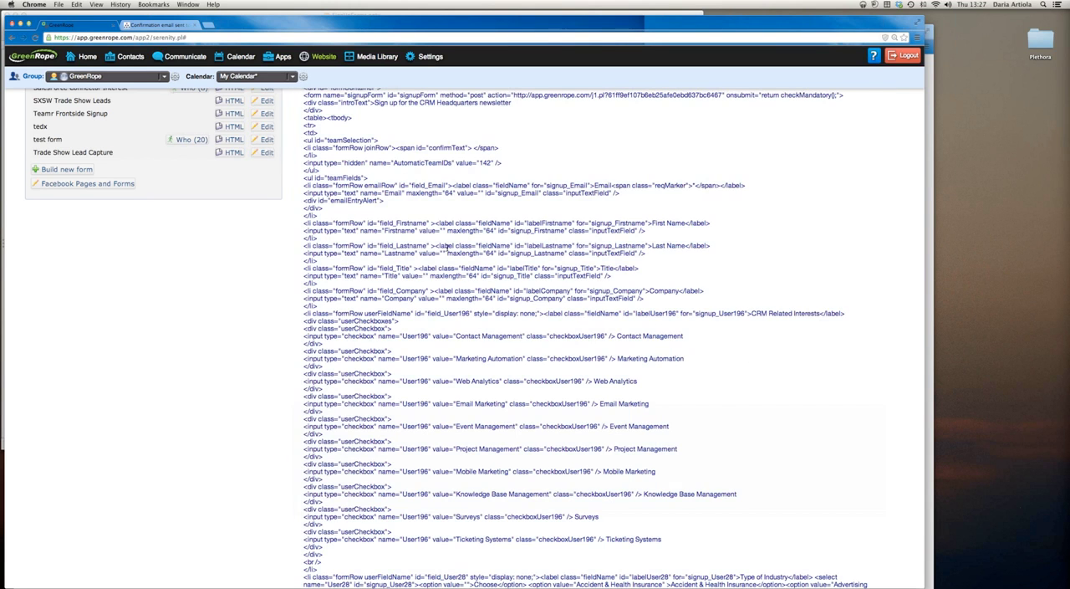
pyautogui.scroll(5, 447, 247)
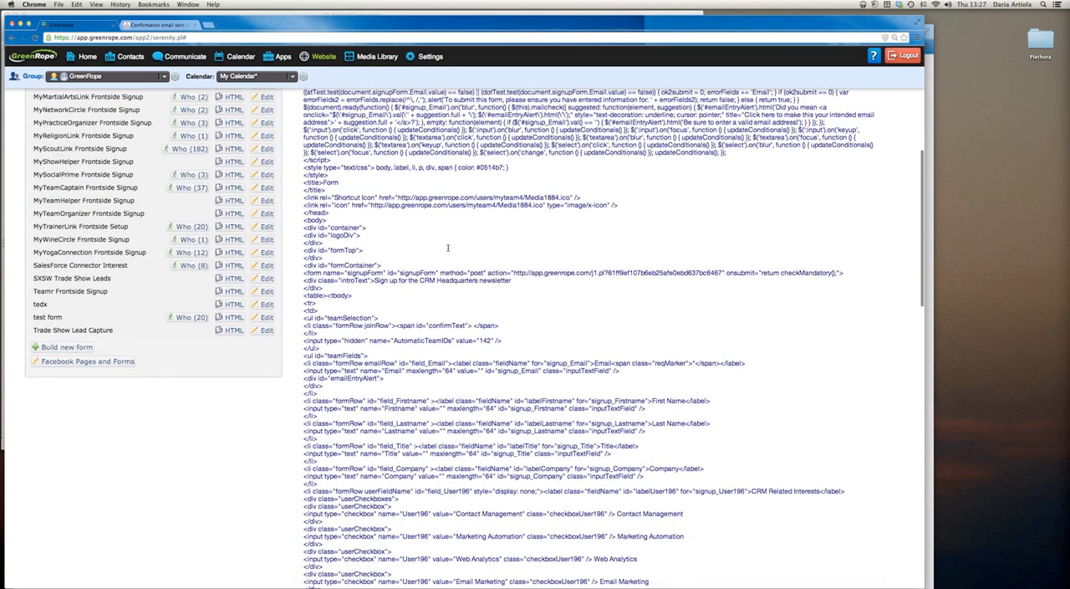
pyautogui.scroll(10, 447, 248)
pyautogui.scroll(2, 447, 247)
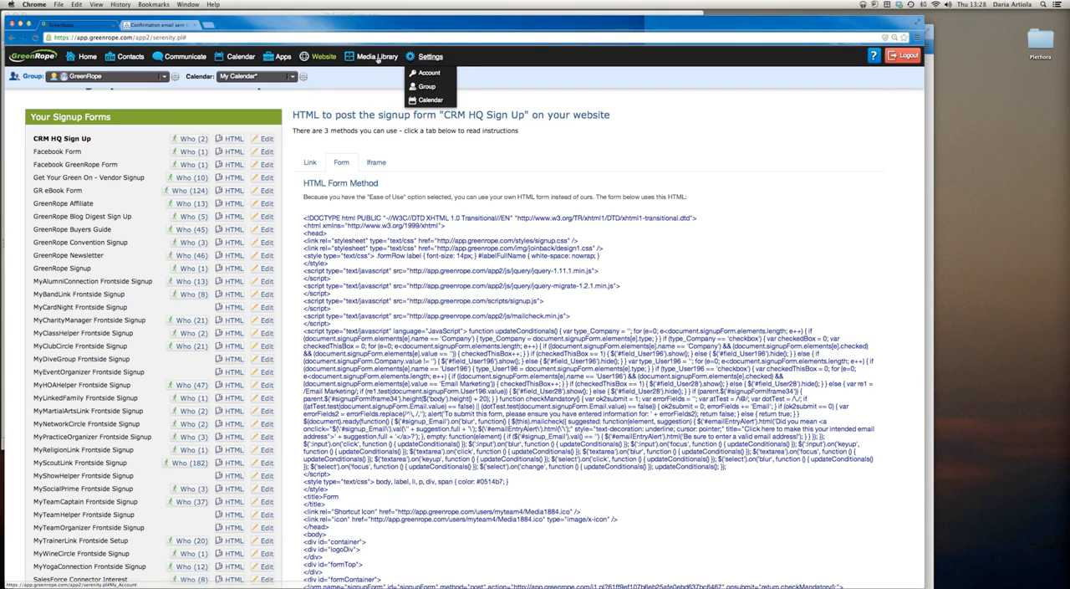
# Look through the available groups and open the website management page
pyautogui.moveTo(316, 60)
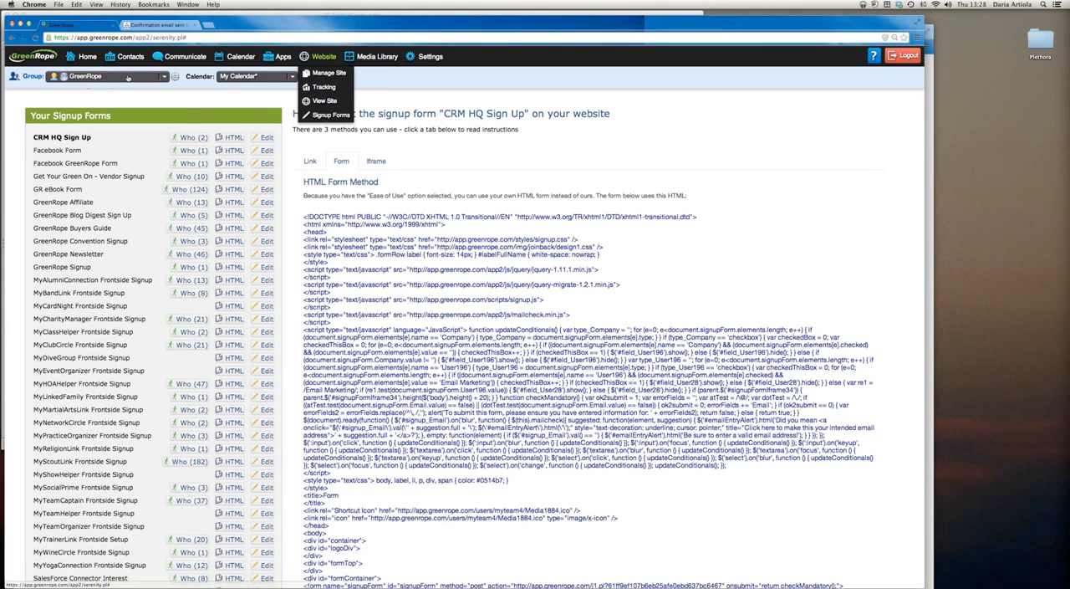
pyautogui.click(108, 76)
pyautogui.moveTo(75, 128)
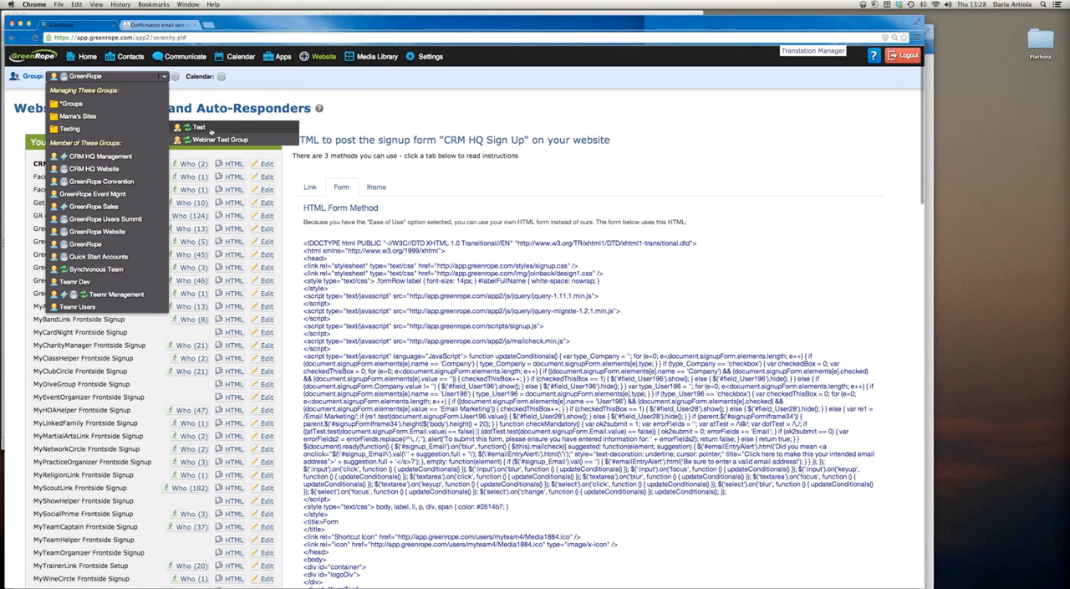
pyautogui.moveTo(322, 57)
pyautogui.click(324, 76)
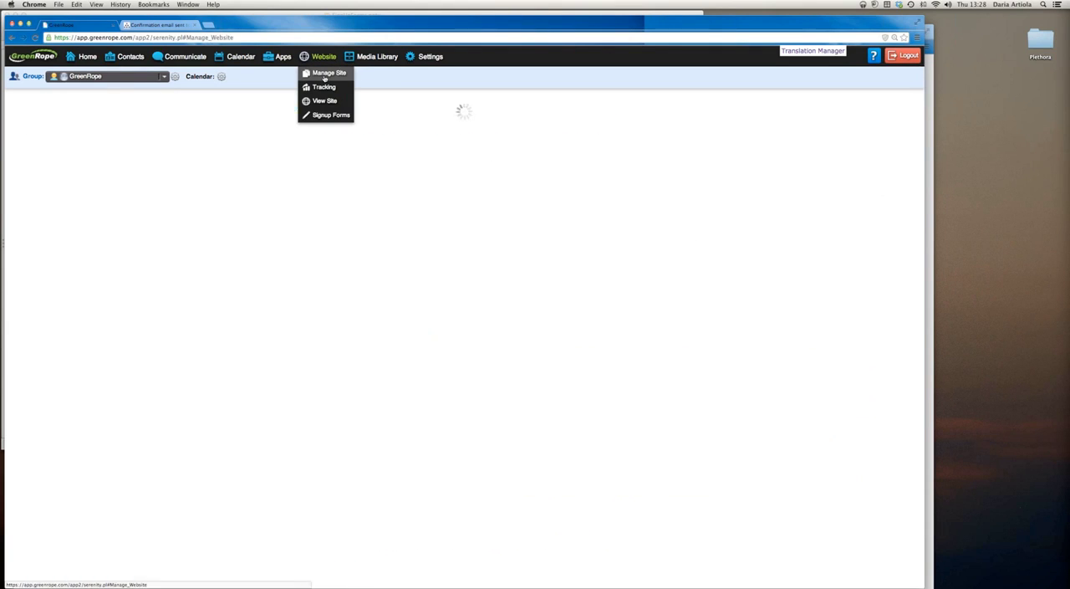
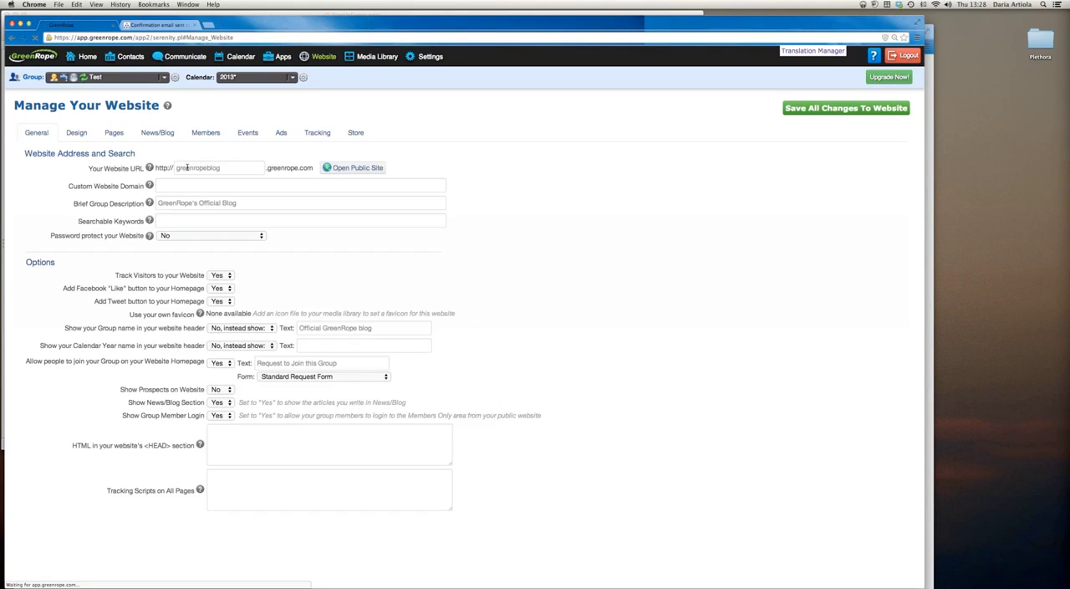
# Select the Test group and reload the website management page, confirming that the page may be left
pyautogui.click(125, 77)
pyautogui.moveTo(114, 127)
pyautogui.click(191, 128)
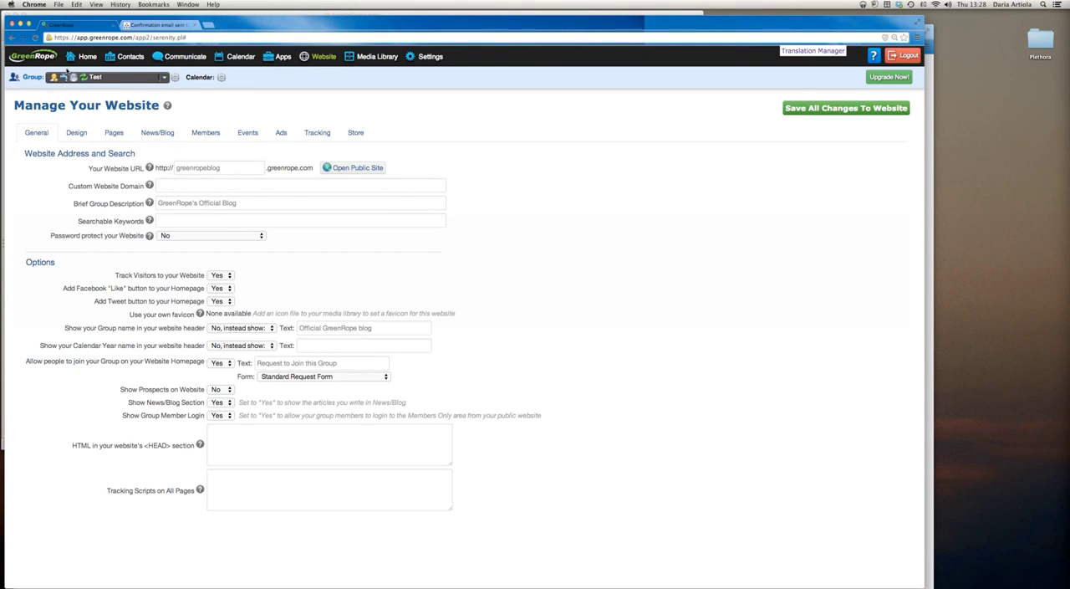
pyautogui.click(34, 38)
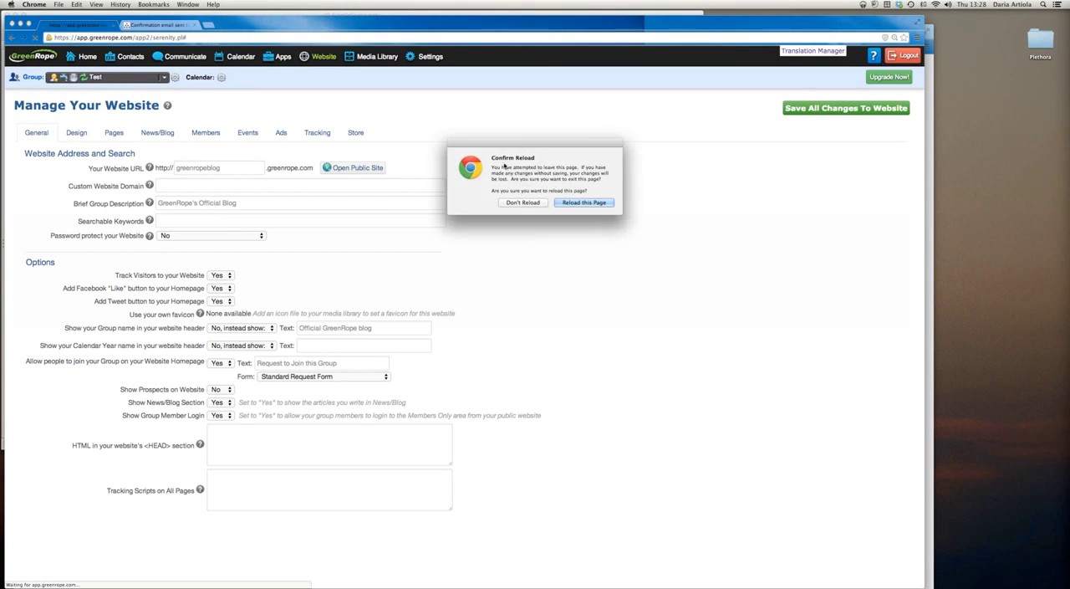
pyautogui.click(580, 204)
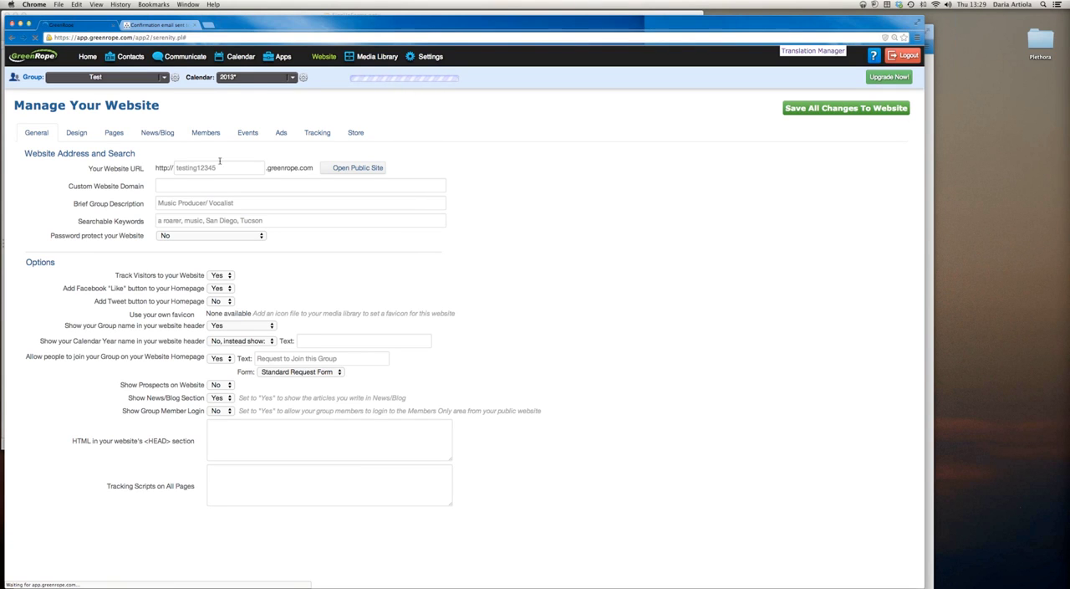
# Look over the Test group's website address and design settings, and open the Home page content for editing
pyautogui.doubleClick(190, 168)
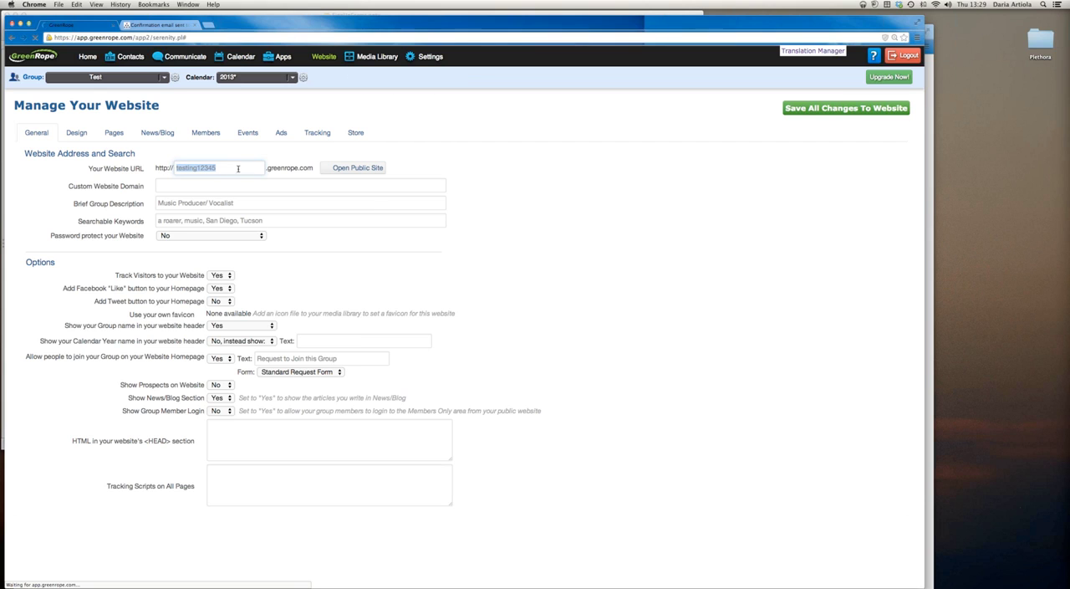
pyautogui.click(76, 133)
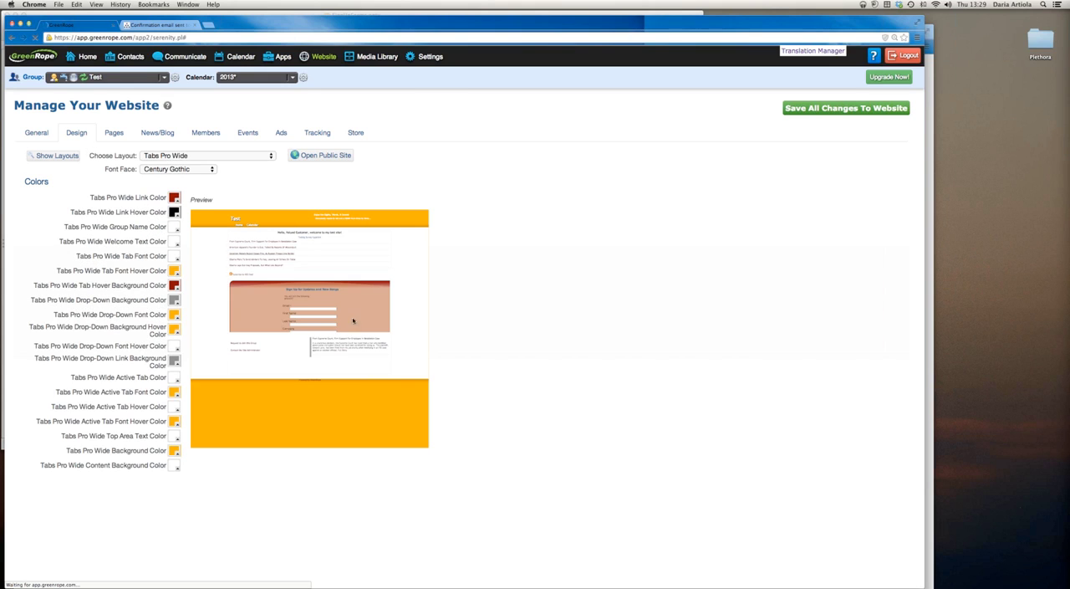
pyautogui.click(114, 133)
pyautogui.click(61, 187)
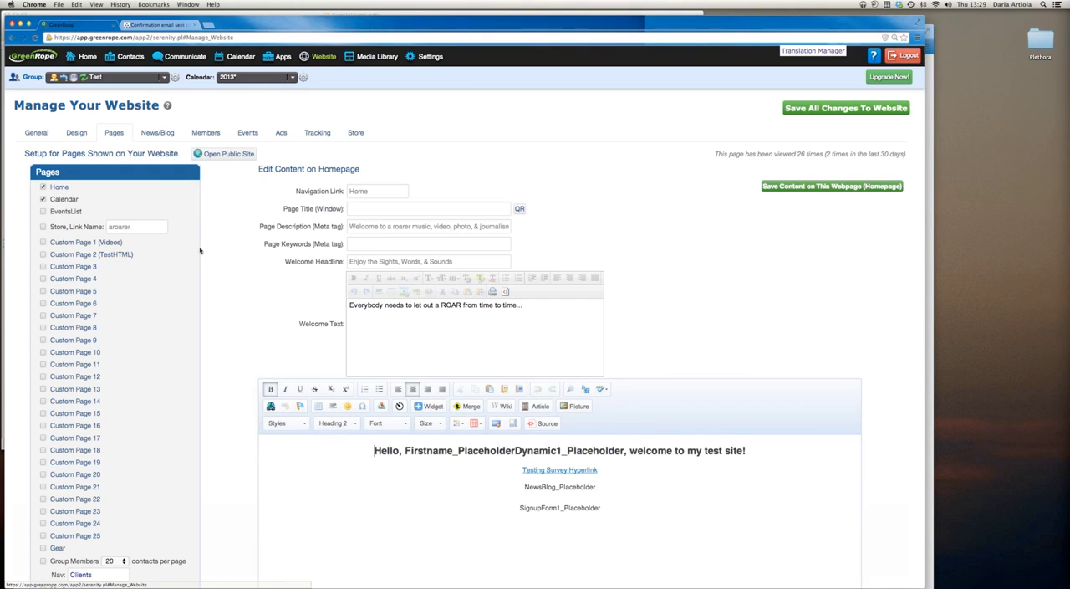
# Delete the Testing Survey Hyperlink and the NewsBlog and SignupForm1 placeholders from the homepage content below the greeting
pyautogui.scroll(-5, 536, 297)
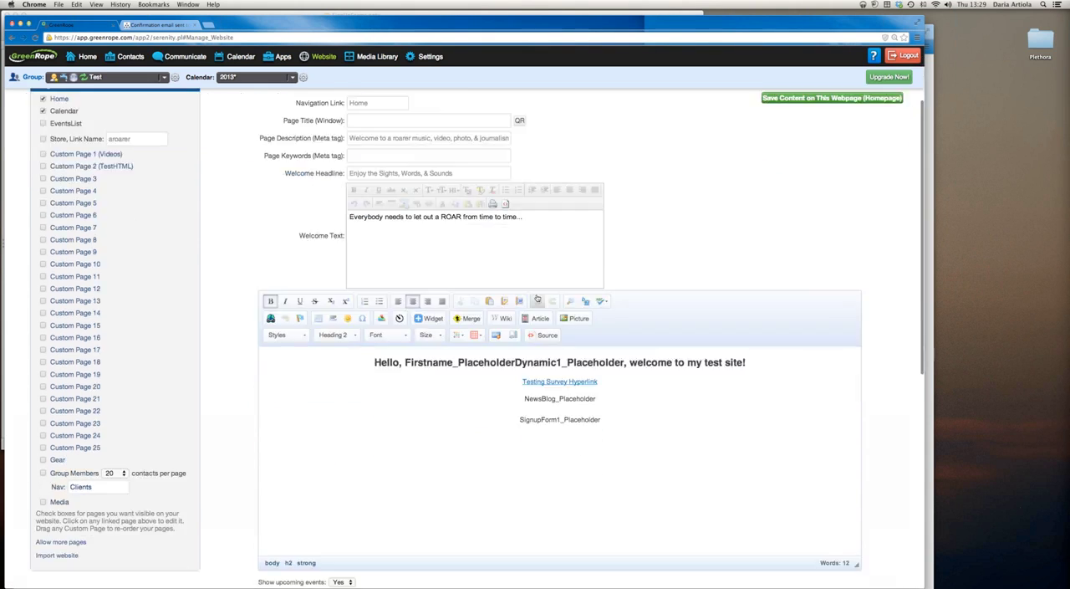
pyautogui.moveTo(607, 363); pyautogui.dragTo(497, 326)
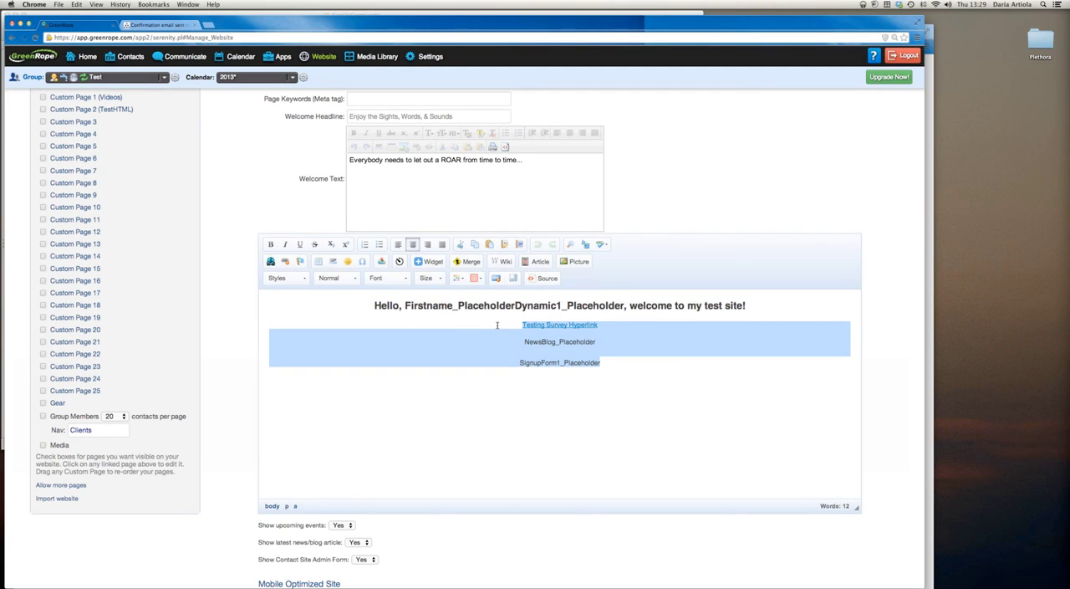
pyautogui.press('Delete')
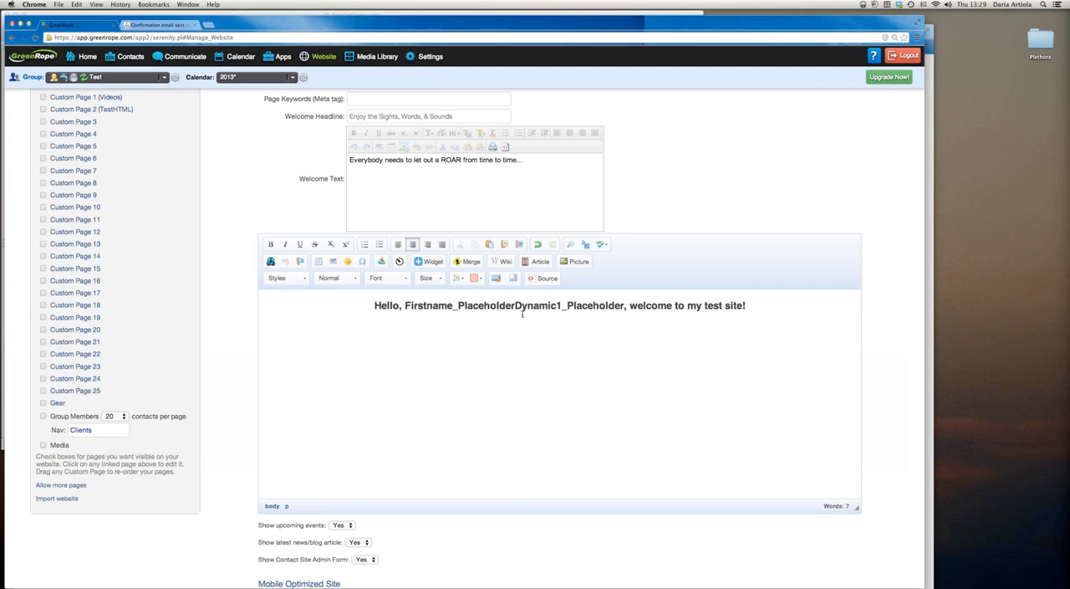
# Insert a widget placeholder for Signup Form: Test Form below the homepage greeting
pyautogui.click(427, 260)
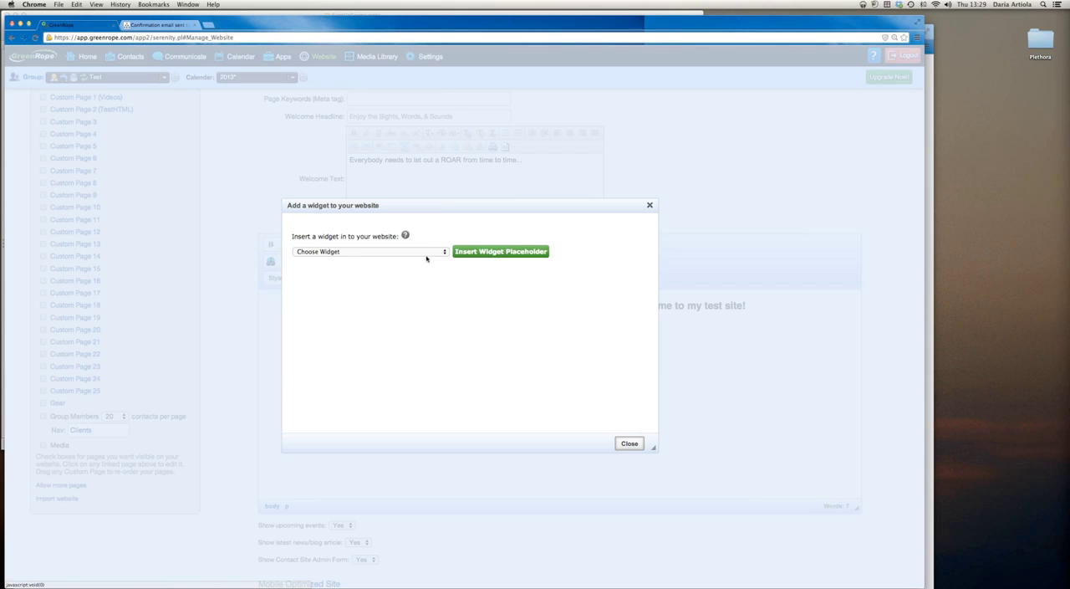
pyautogui.click(427, 252)
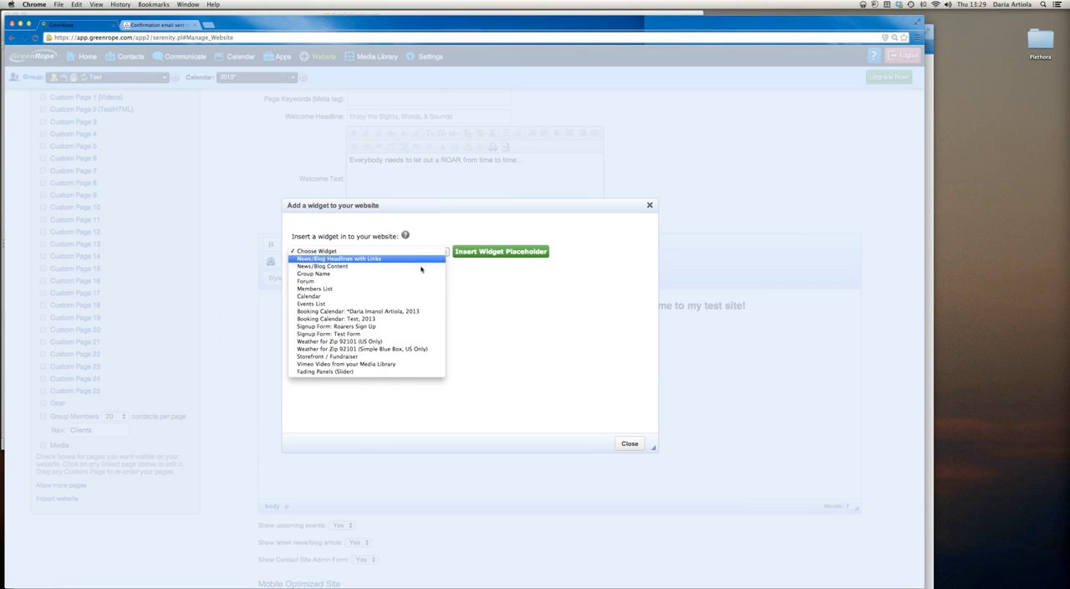
pyautogui.click(410, 333)
pyautogui.click(488, 253)
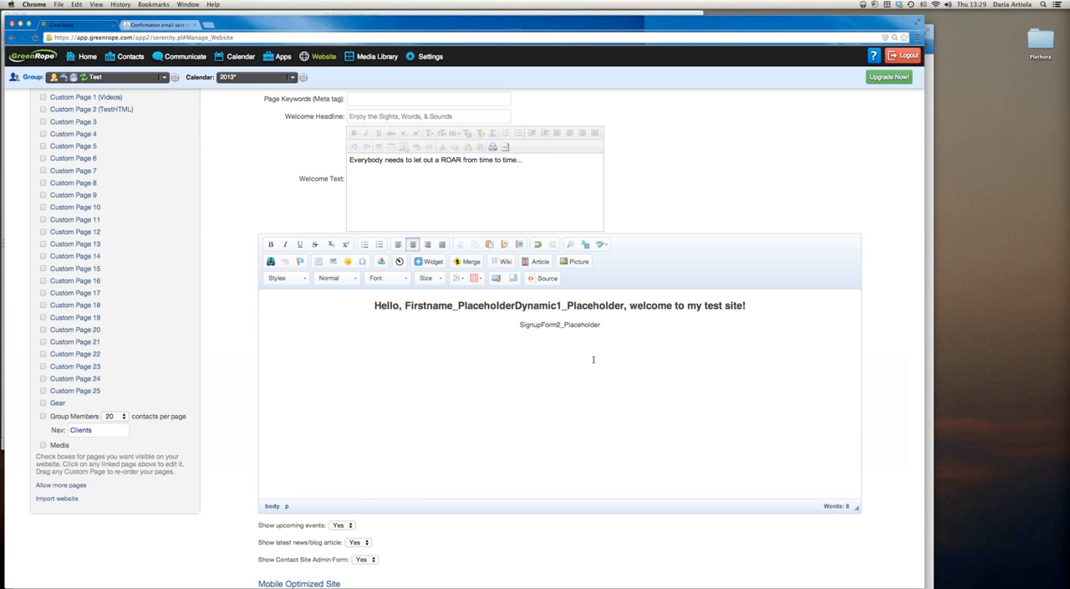
# Highlight the new signup form placeholder, check the rest of the homepage settings, and save all changes to the website
pyautogui.moveTo(601, 326); pyautogui.dragTo(519, 328)
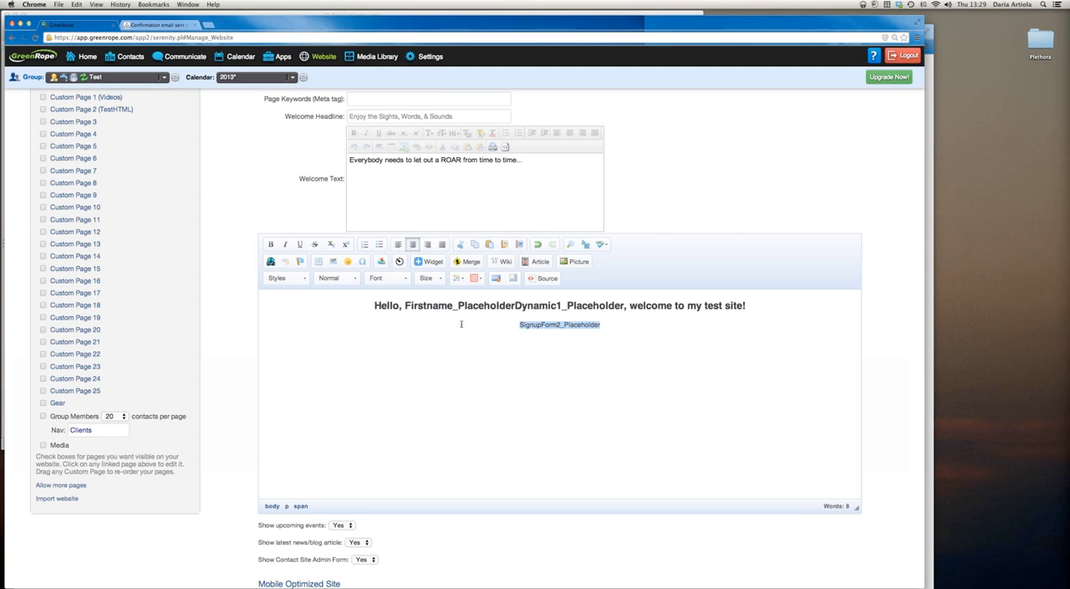
pyautogui.scroll(-10, 430, 314)
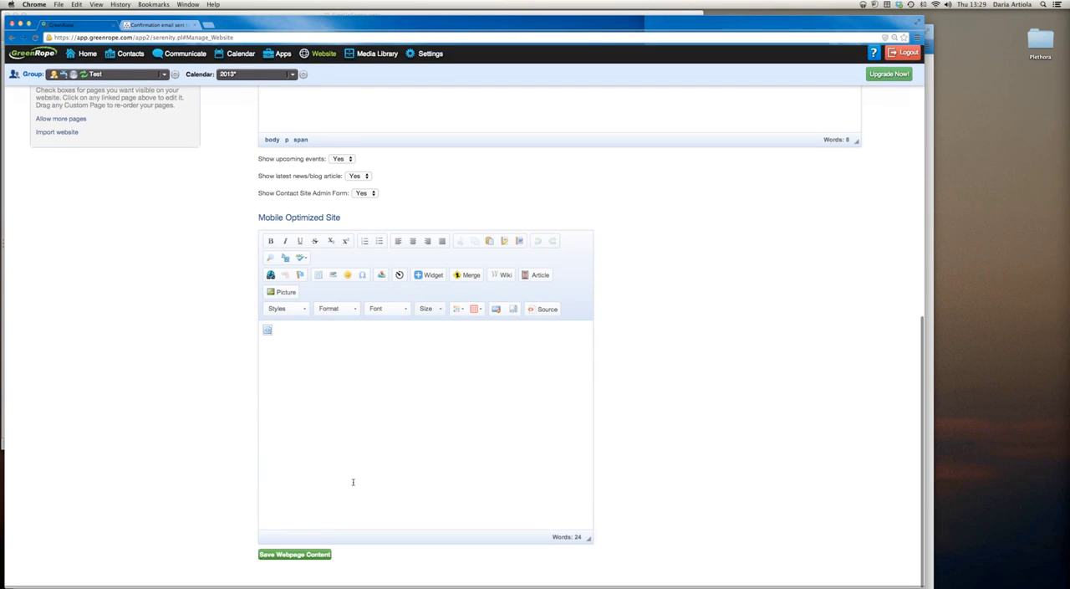
pyautogui.scroll(15, 334, 531)
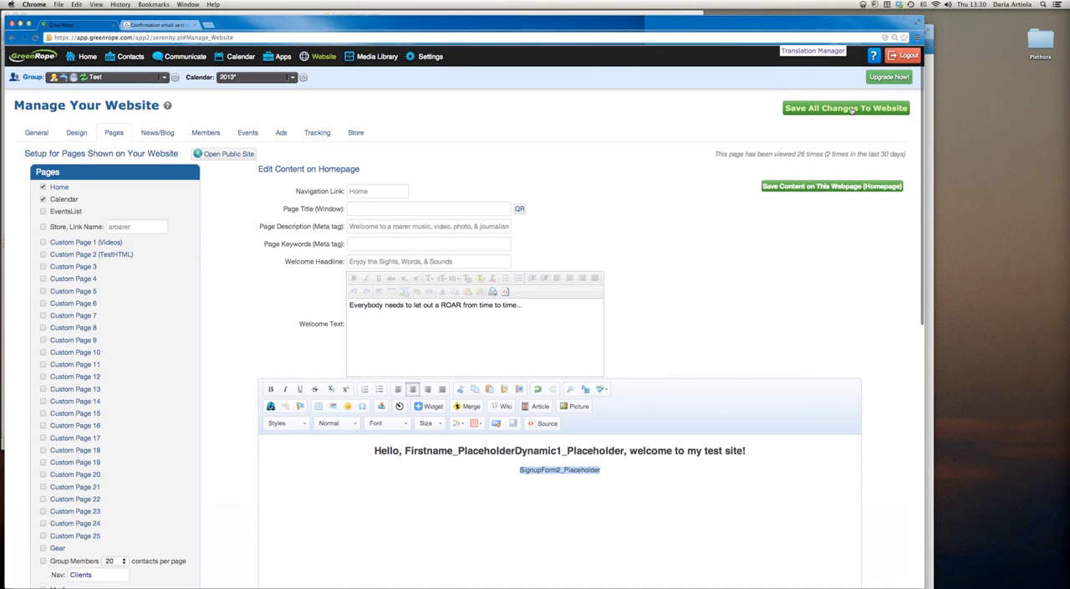
pyautogui.click(851, 108)
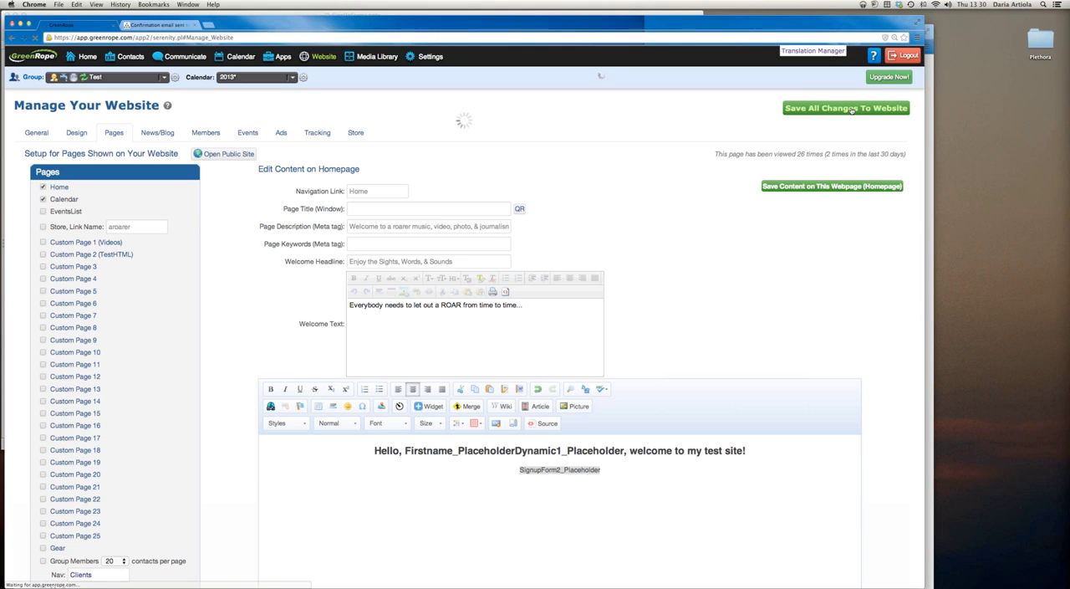
# Open the public site and compare it with the homepage content being edited
pyautogui.click(220, 155)
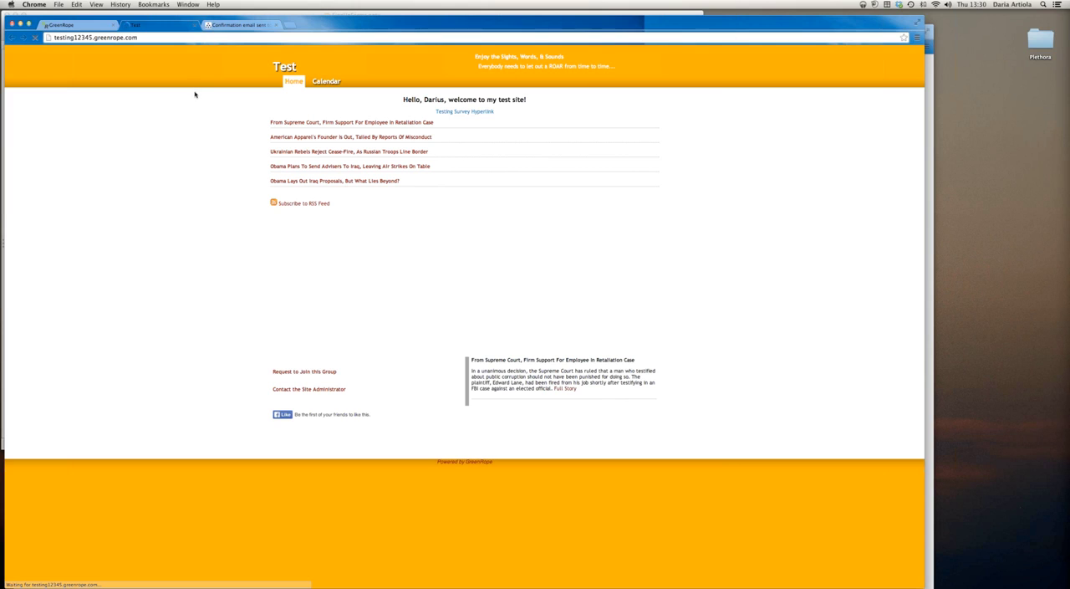
pyautogui.click(92, 25)
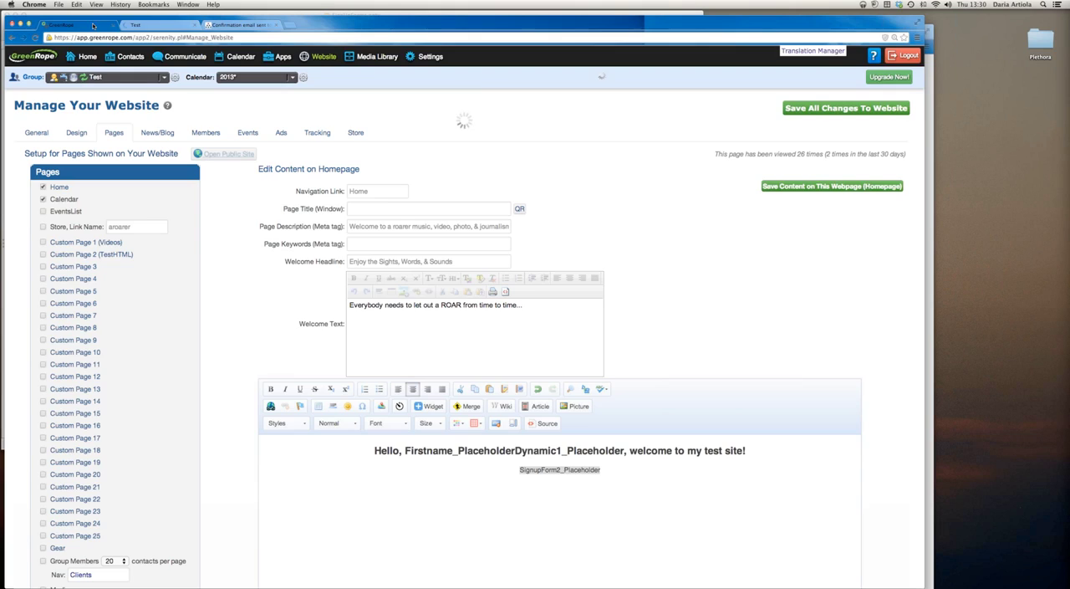
pyautogui.click(158, 24)
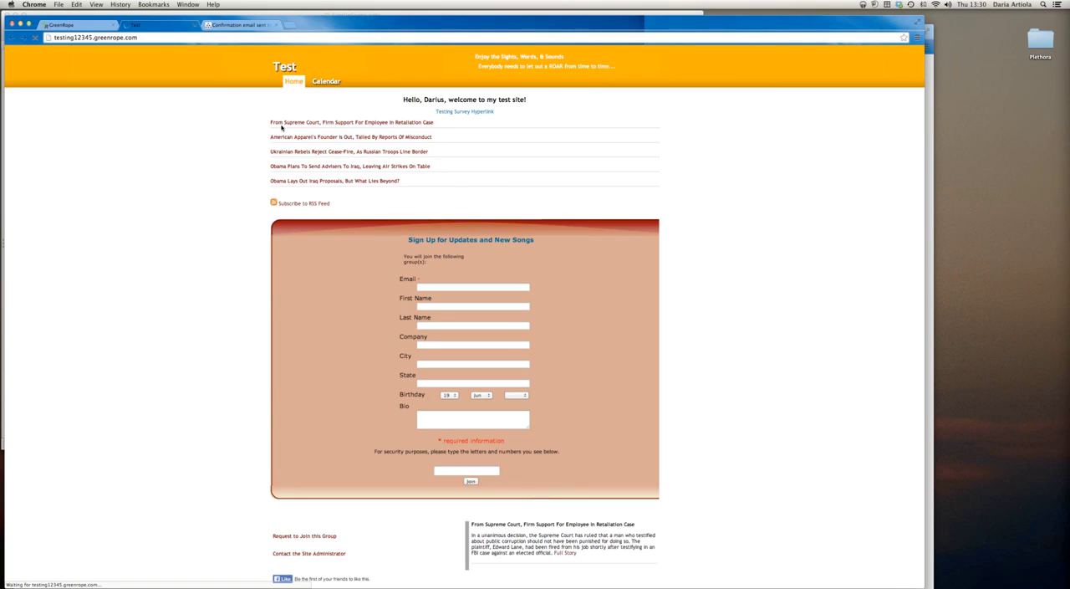
# Delete the signup form placeholder from the homepage content and insert the Signup Form: Test Form widget again
pyautogui.click(75, 24)
pyautogui.moveTo(612, 471); pyautogui.dragTo(518, 470)
pyautogui.press('BackSpace')
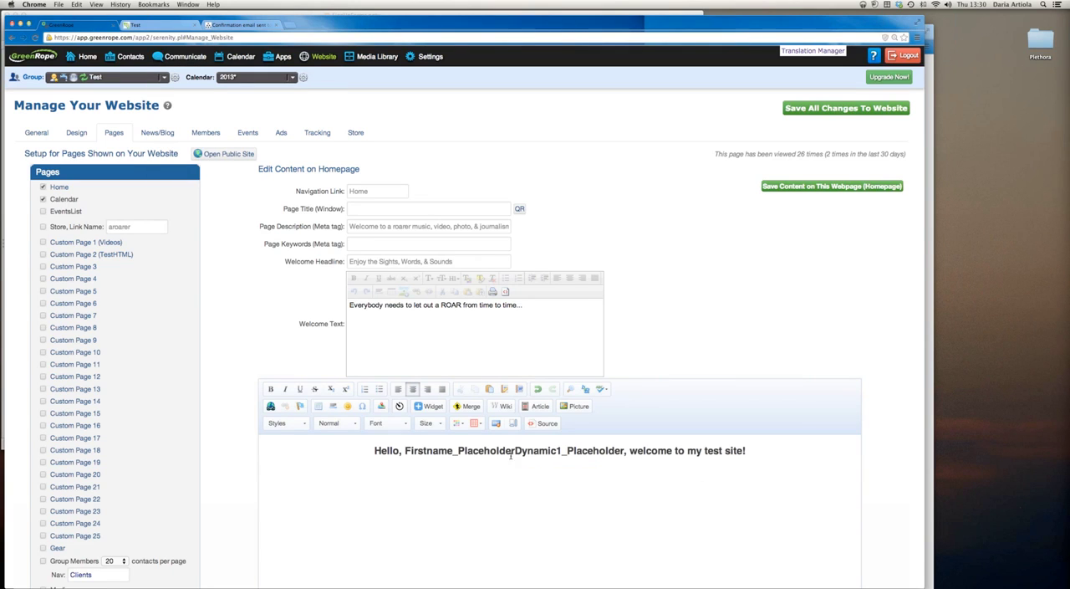
pyautogui.click(429, 405)
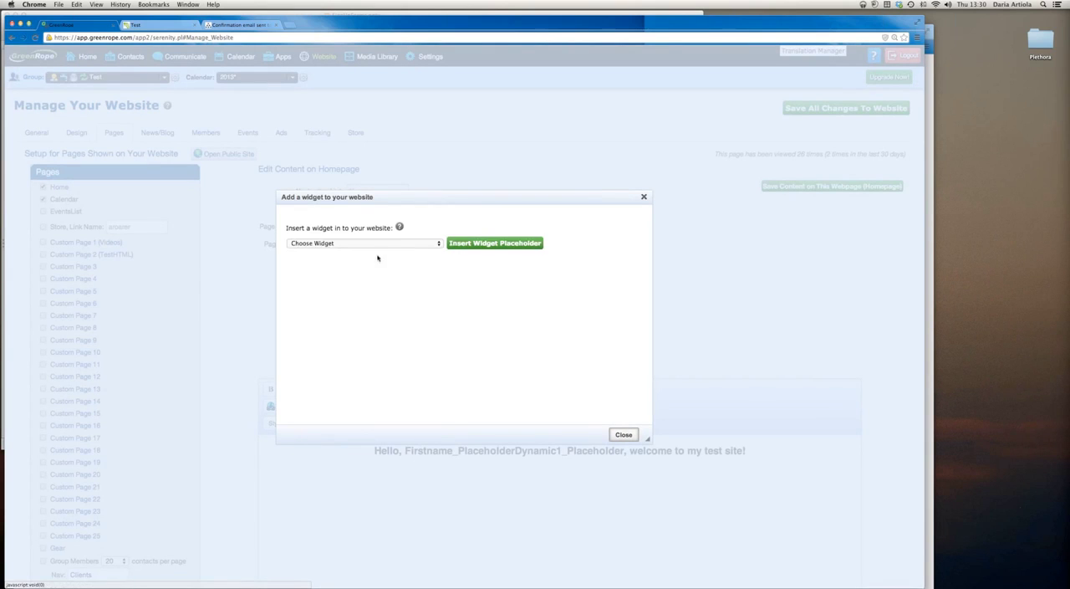
pyautogui.click(371, 243)
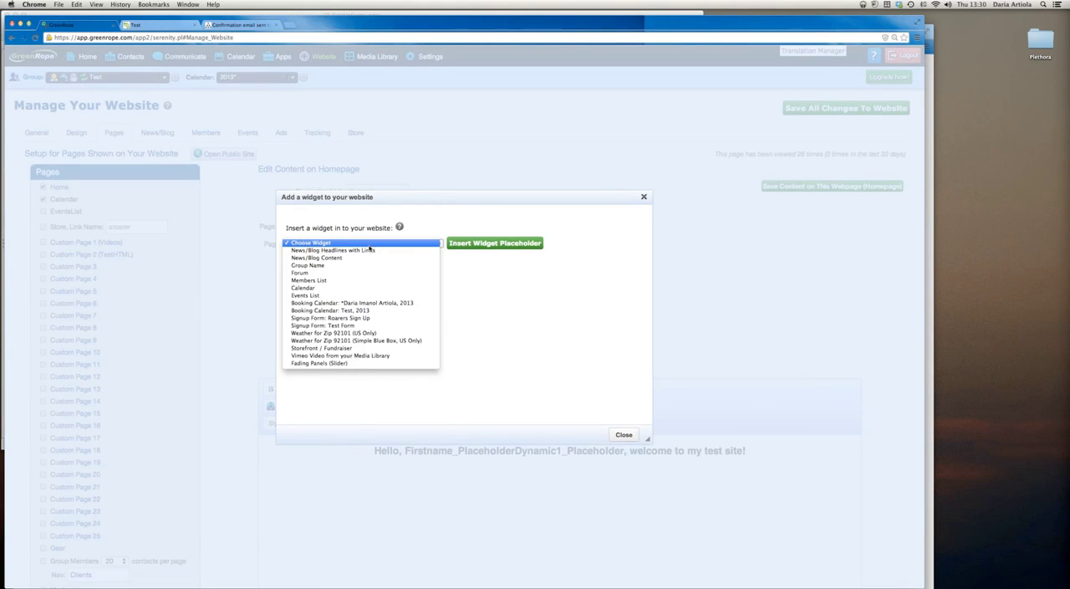
pyautogui.click(364, 325)
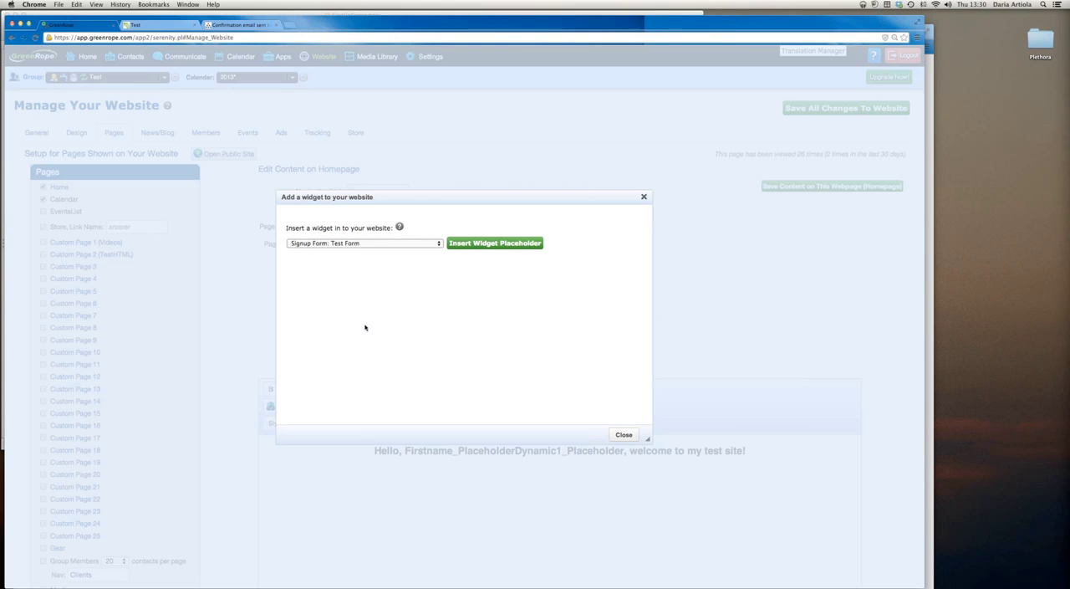
pyautogui.click(470, 244)
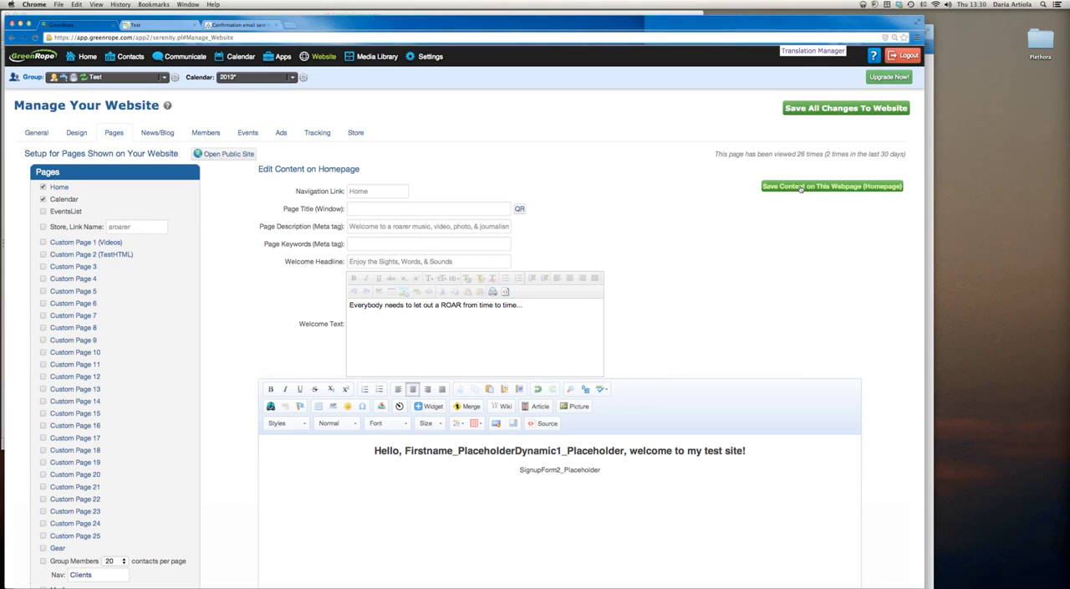
# Save all changes to the website and reload the public site to check its homepage
pyautogui.click(816, 109)
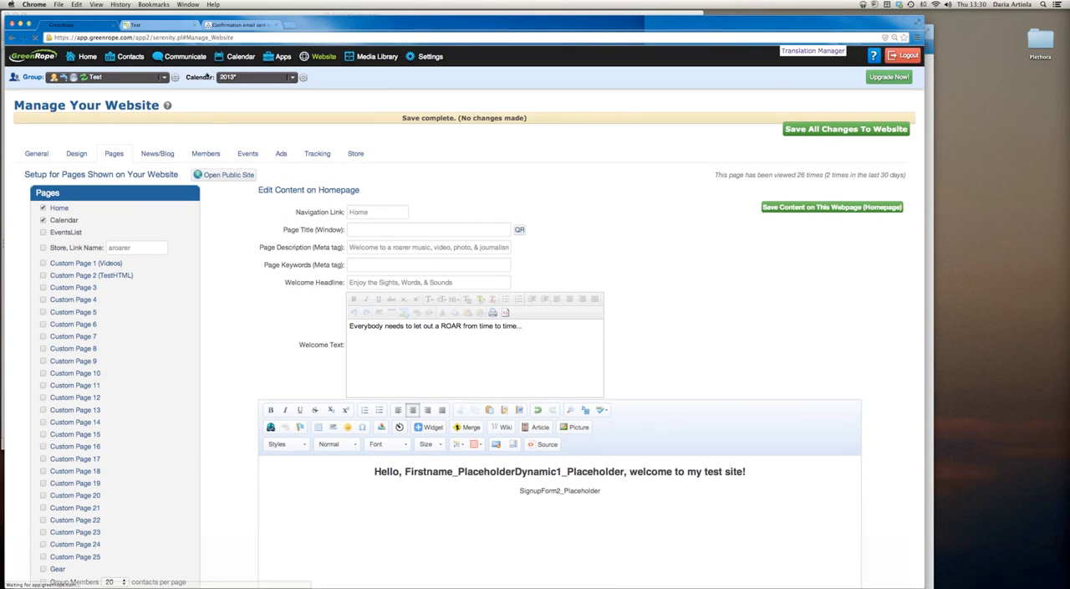
pyautogui.click(171, 25)
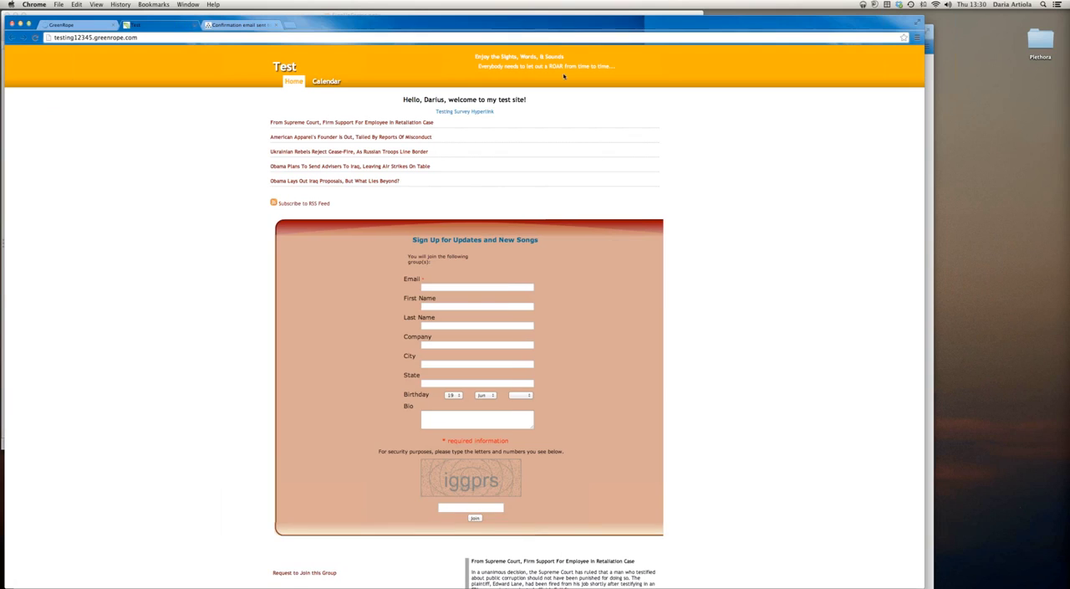
pyautogui.click(35, 38)
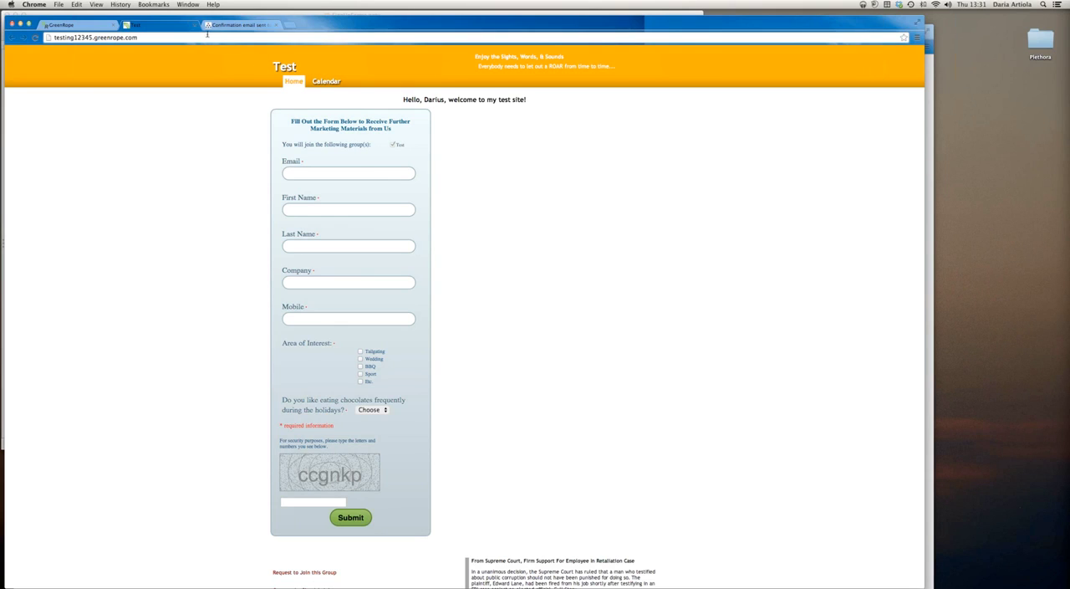
# Remove the signup form placeholder from the homepage content in GreenRope and switch that content to its HTML source
pyautogui.click(75, 24)
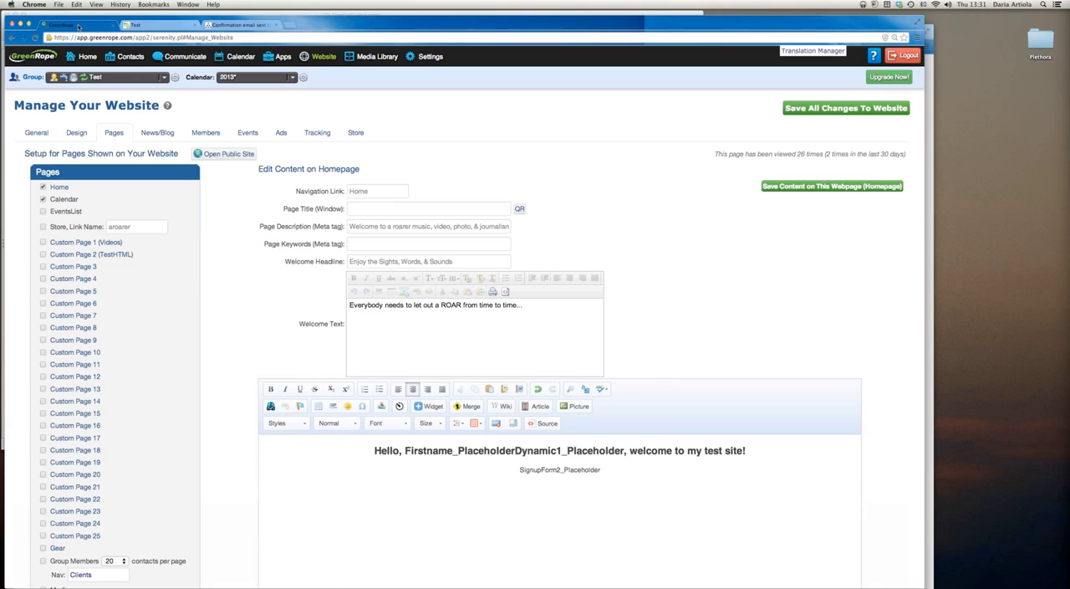
pyautogui.moveTo(604, 475); pyautogui.dragTo(514, 470)
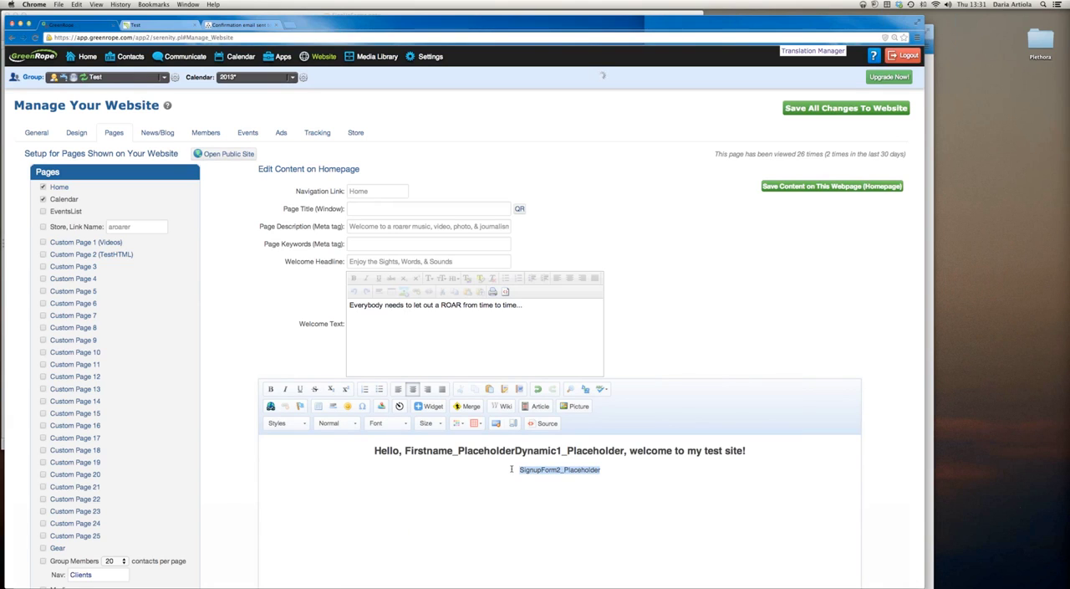
pyautogui.press('BackSpace')
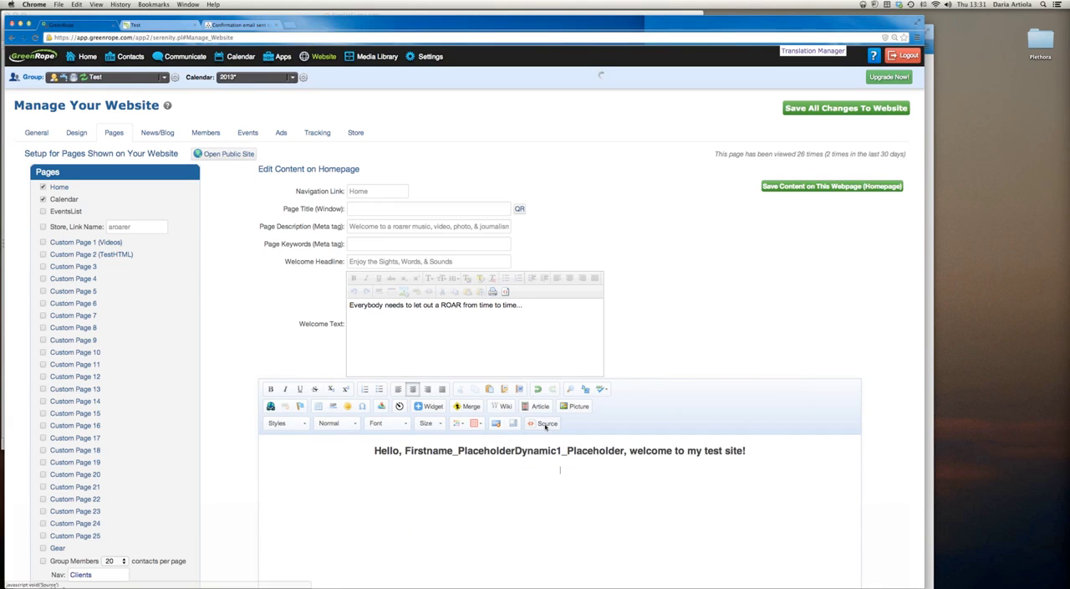
pyautogui.click(545, 424)
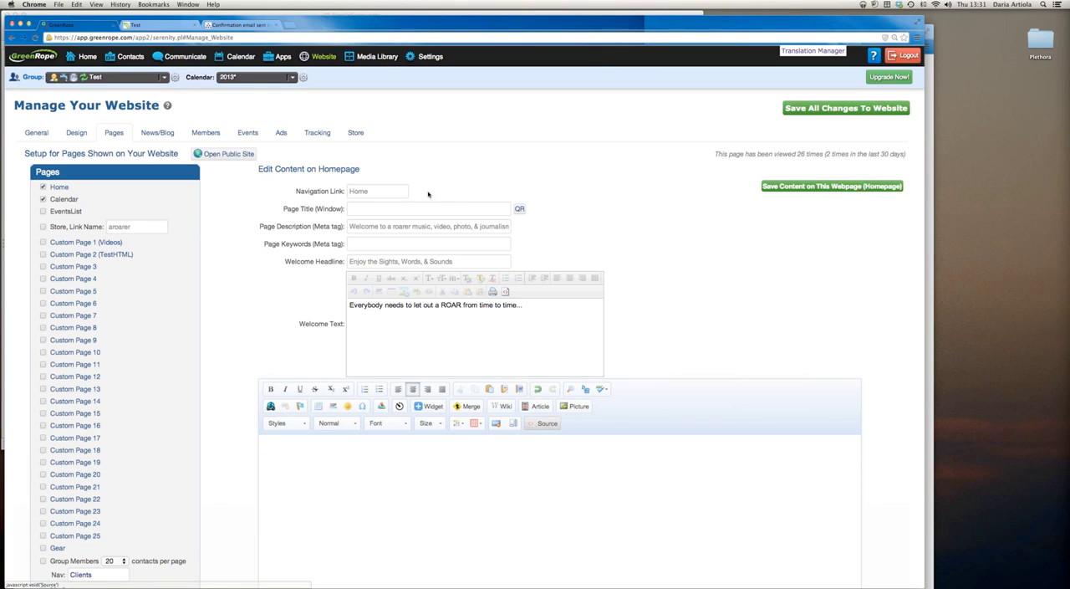
# Open the Signup Forms page, leaving website management without saving the homepage edits
pyautogui.moveTo(323, 57)
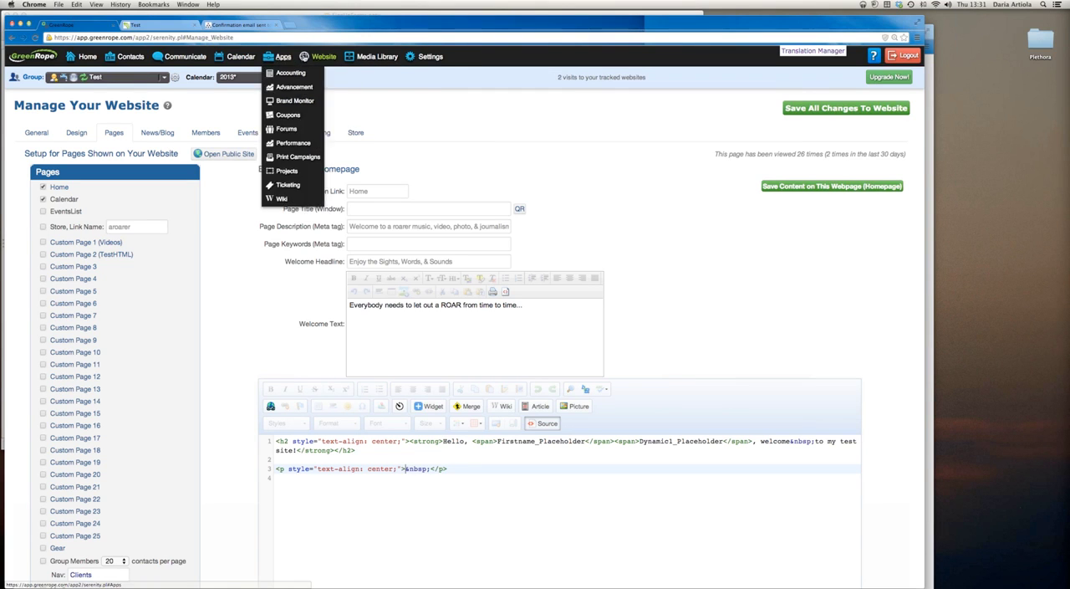
pyautogui.moveTo(372, 57)
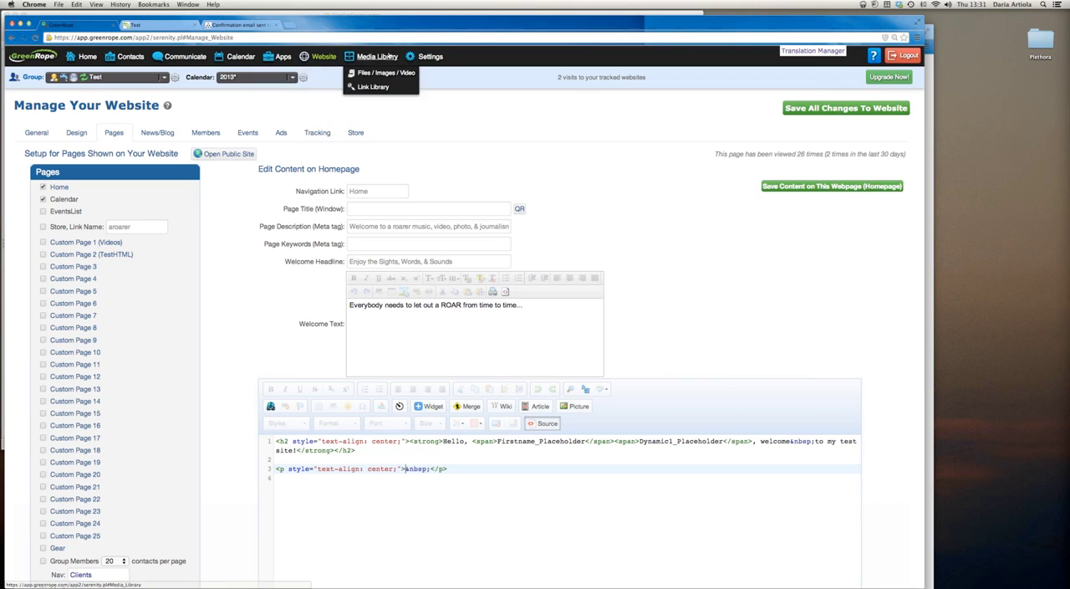
pyautogui.click(327, 130)
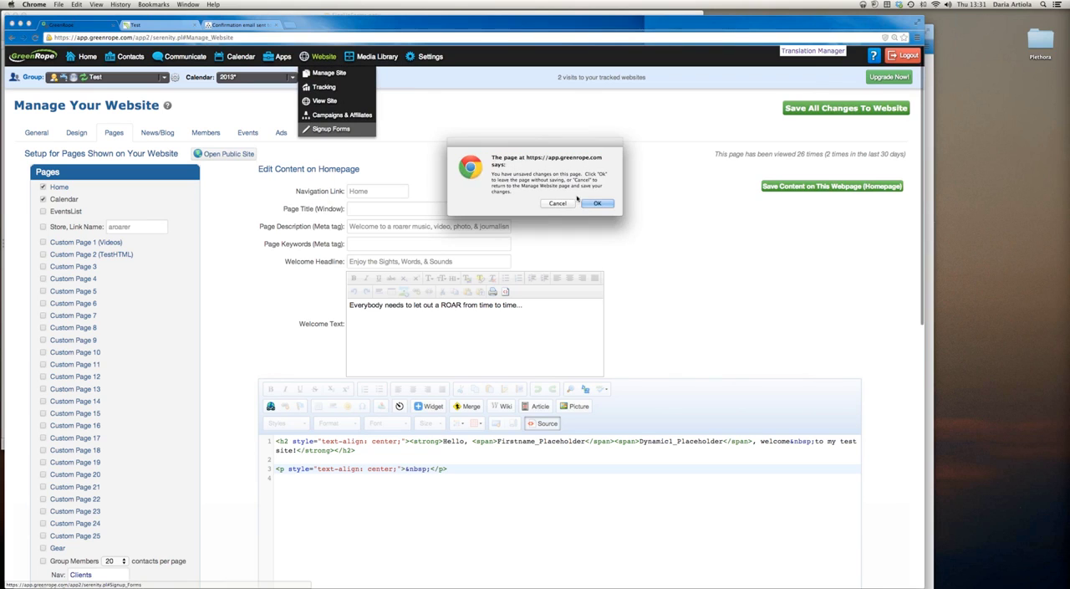
pyautogui.click(586, 207)
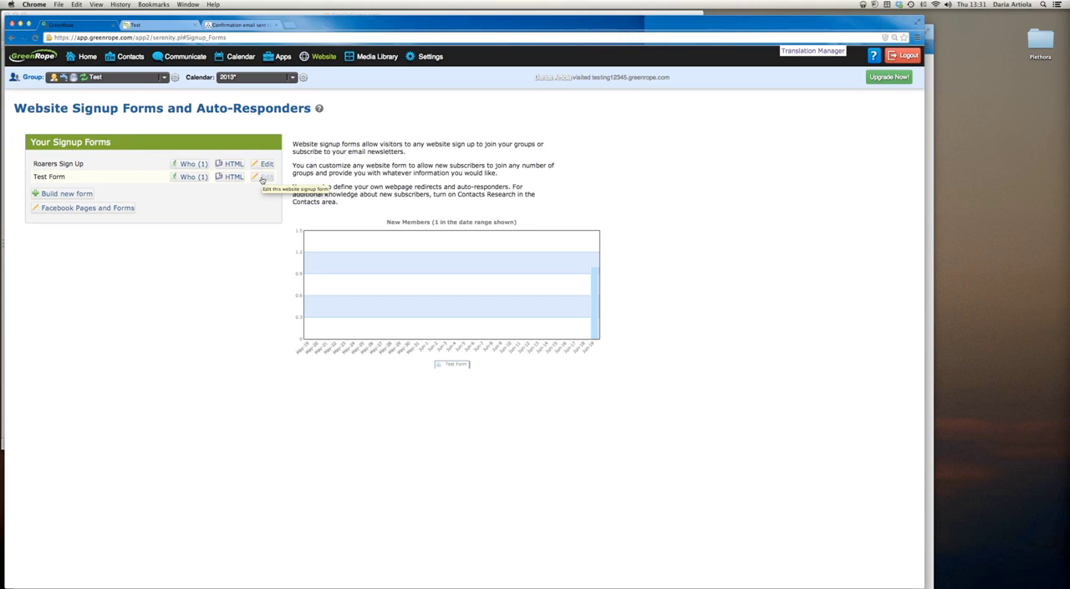
# Open the HTML instructions for Test Form and copy its iframe embed code
pyautogui.click(254, 179)
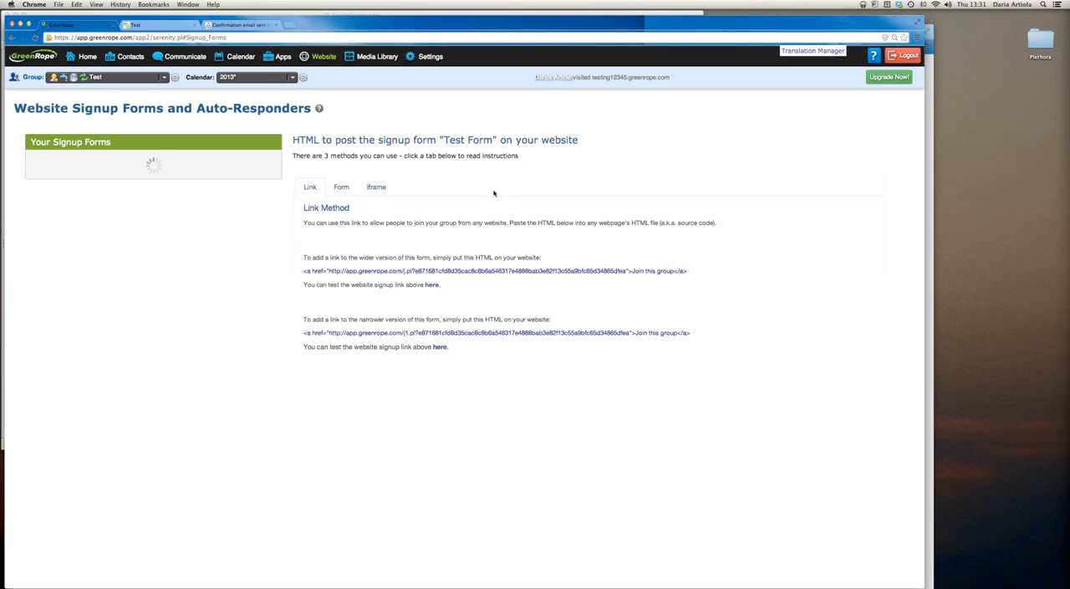
pyautogui.click(376, 188)
pyautogui.moveTo(747, 237); pyautogui.dragTo(306, 234)
pyautogui.hotkey('ctrl', 'c')
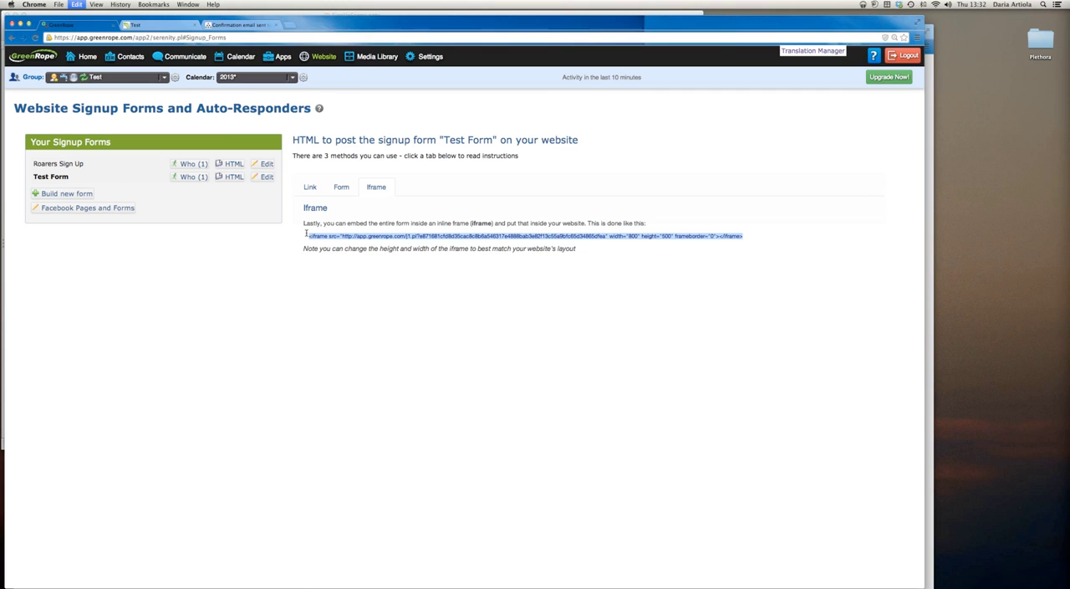
pyautogui.click(157, 26)
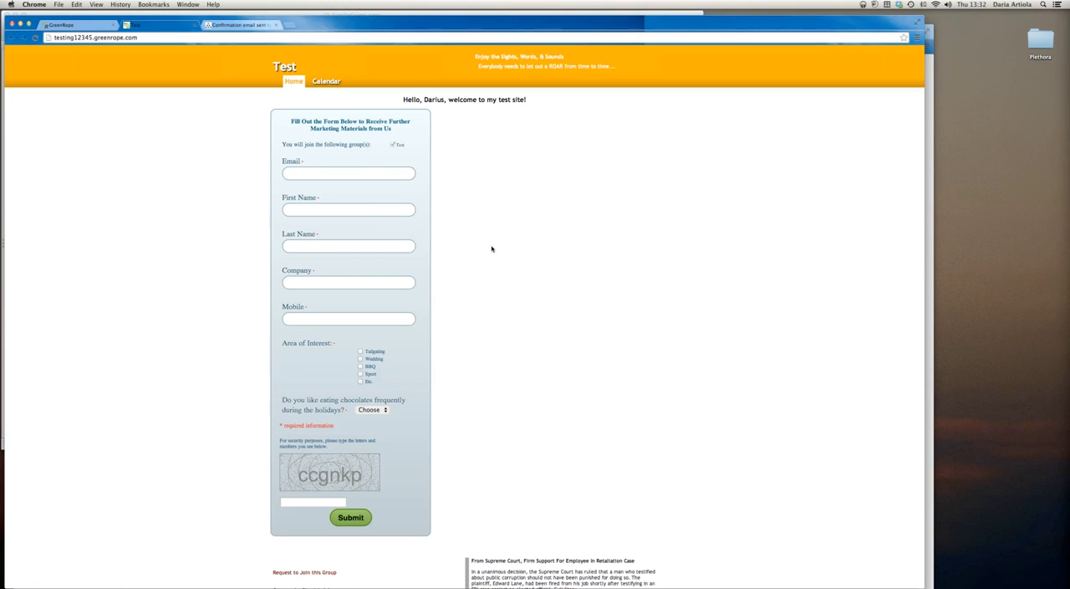
# Return to website management in GreenRope and open the Home page's content for editing
pyautogui.moveTo(321, 57)
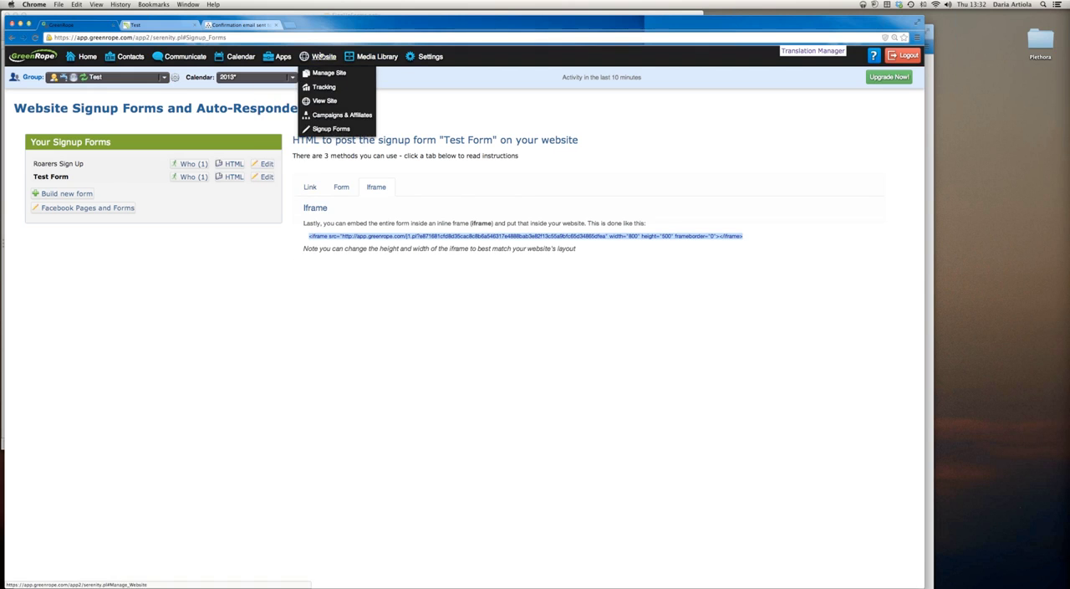
pyautogui.click(328, 80)
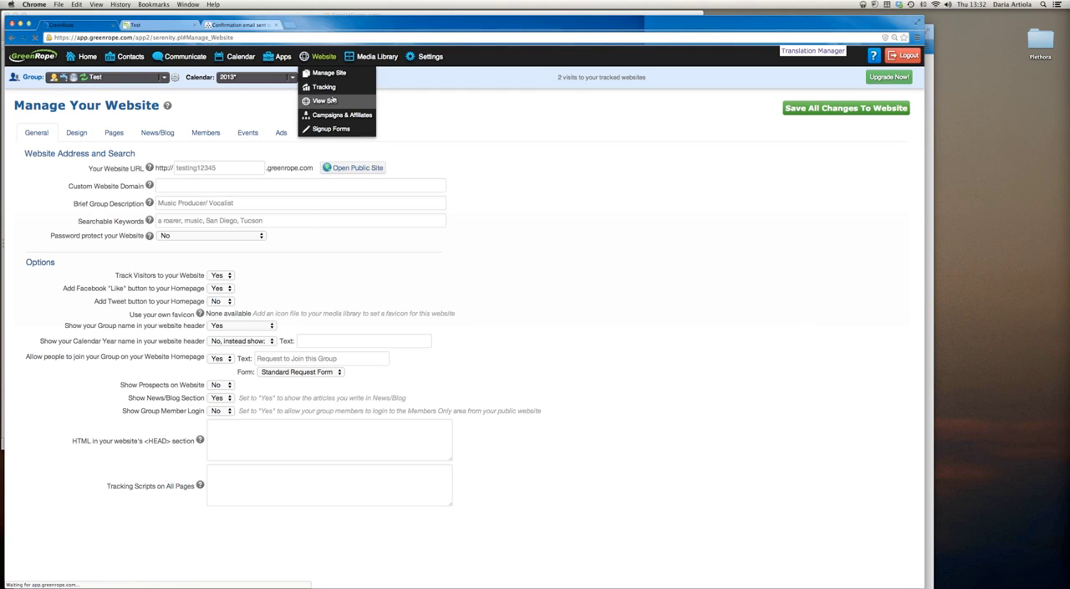
pyautogui.click(109, 134)
pyautogui.click(66, 190)
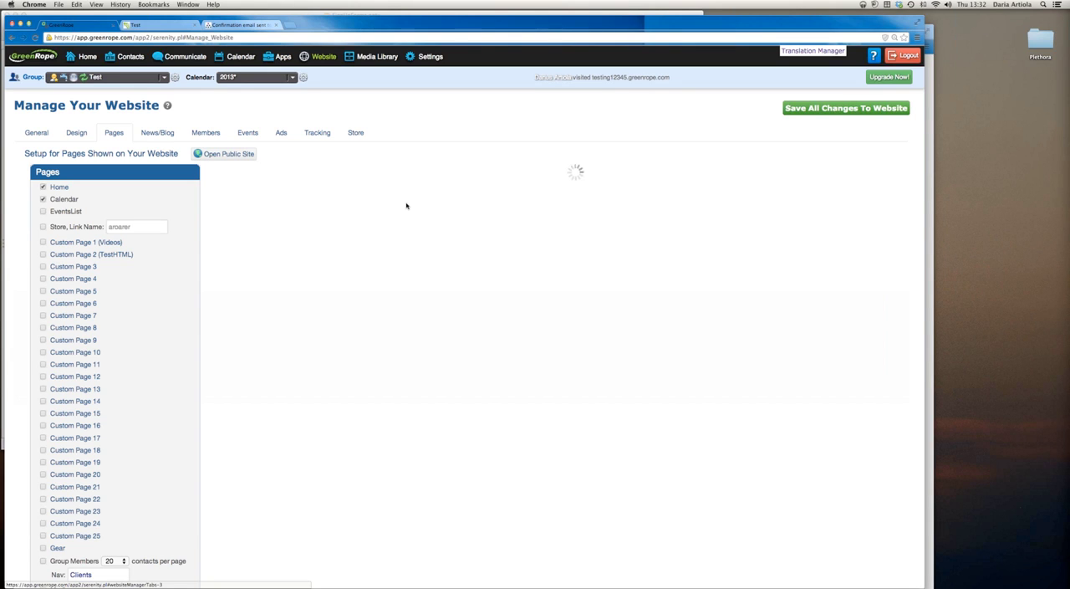
# Delete the signup form placeholder below the homepage's welcome heading and show the content as HTML source
pyautogui.moveTo(602, 469); pyautogui.dragTo(514, 469)
pyautogui.press('BackSpace')
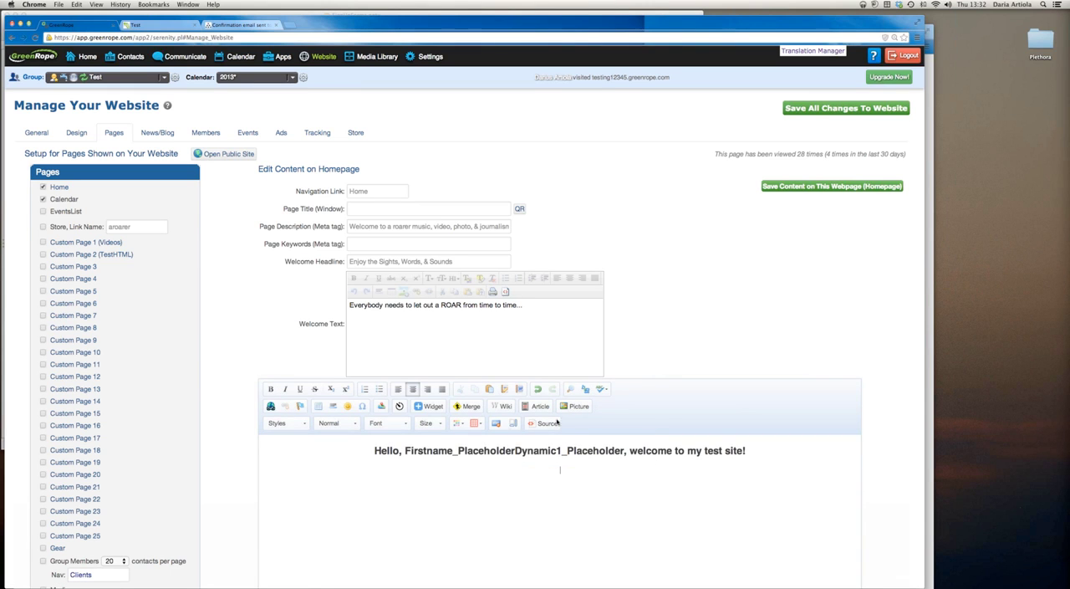
pyautogui.click(555, 422)
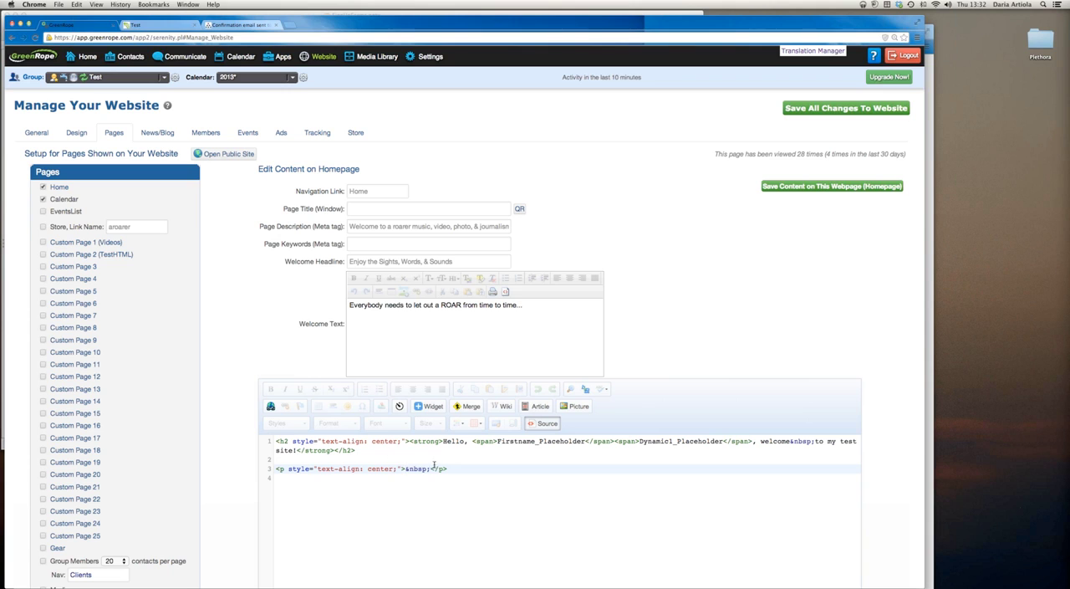
# Paste the copied iframe code on its own line between the heading and the empty paragraph in the source
pyautogui.click(391, 454)
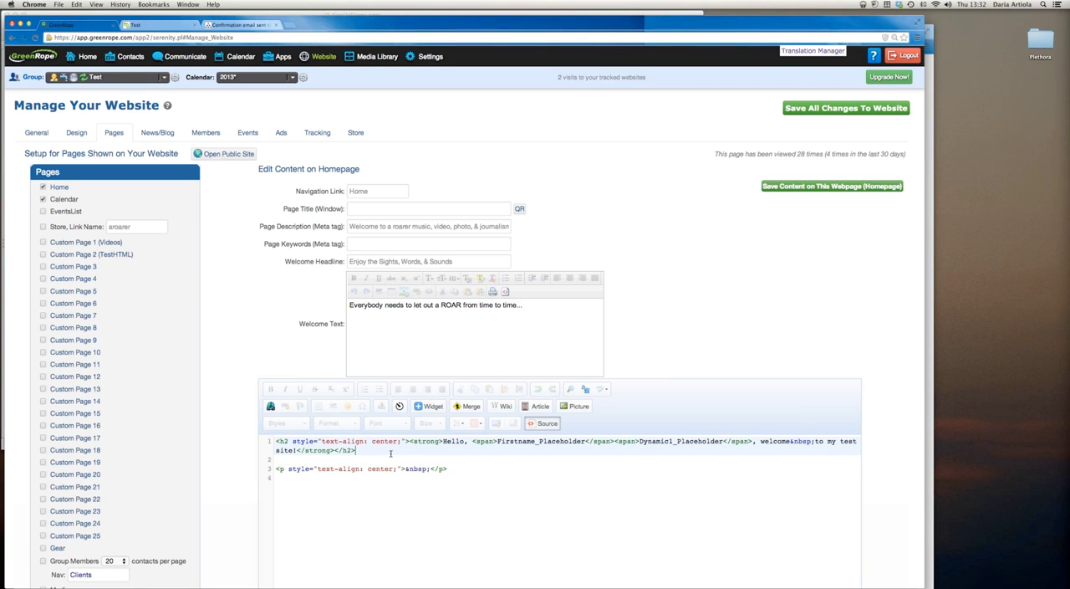
pyautogui.press('Return')
pyautogui.press('Return')
pyautogui.hotkey('ctrl', 'v')
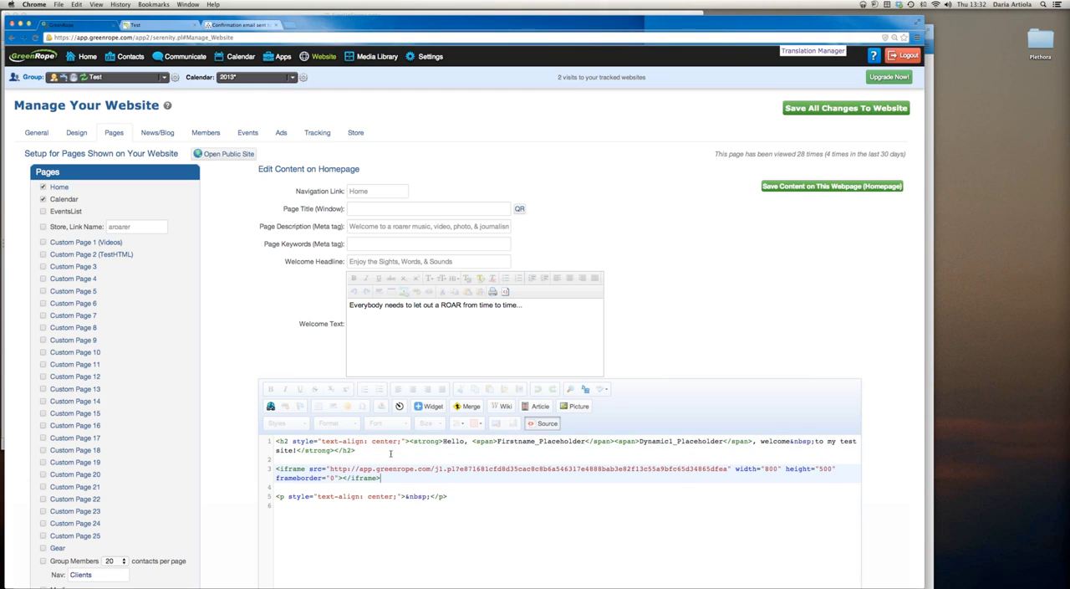
# Resize the embedded iframe in the homepage source to a width of 400 and a height of 1000
pyautogui.click(776, 469)
pyautogui.click(831, 469)
pyautogui.press('BackSpace')
pyautogui.press('BackSpace')
pyautogui.press('BackSpace')
pyautogui.write('1000')
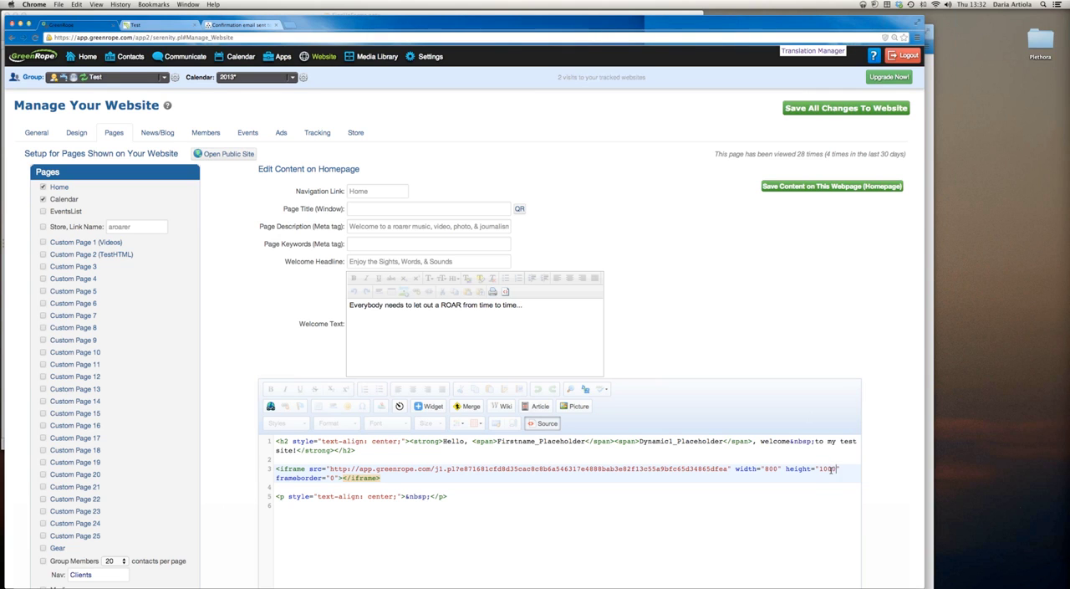
pyautogui.click(776, 469)
pyautogui.press('BackSpace')
pyautogui.press('BackSpace')
pyautogui.press('BackSpace')
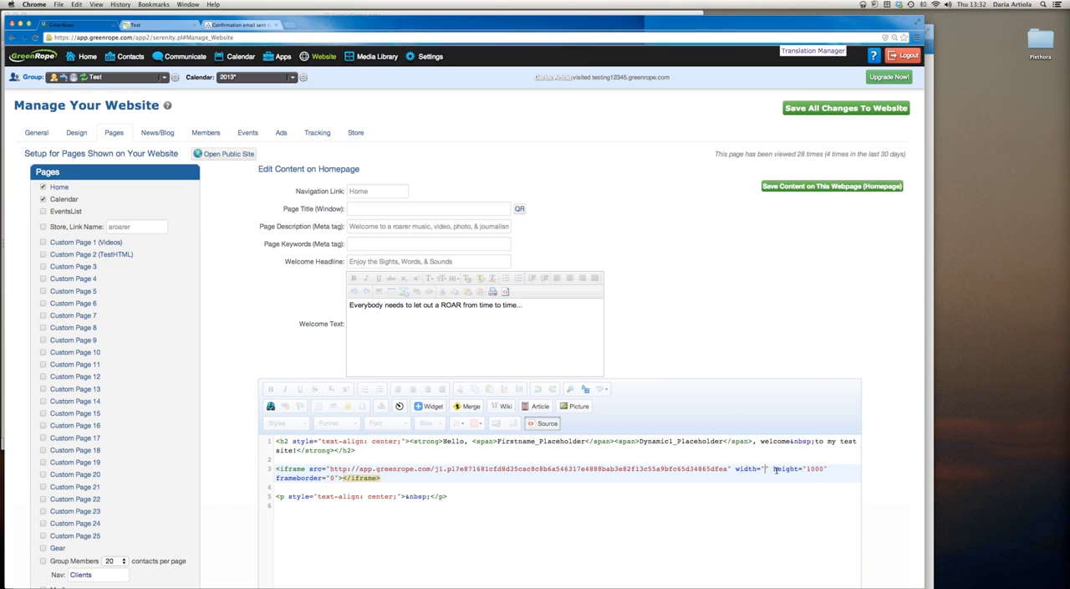
pyautogui.write('400')
# Save all changes to the website and reload the public test site
pyautogui.scroll(-1, 693, 323)
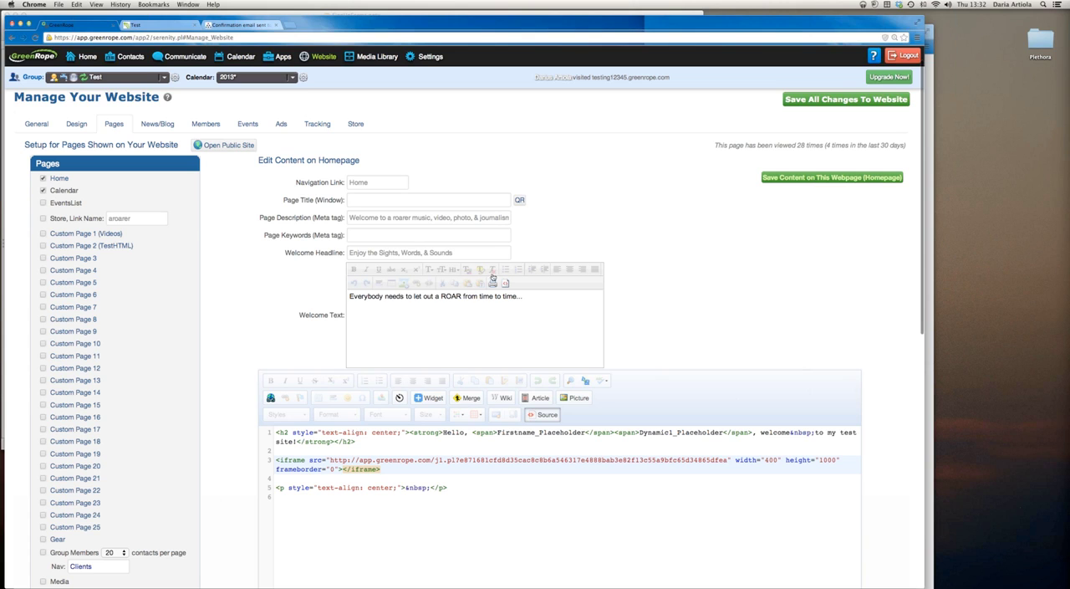
pyautogui.click(839, 98)
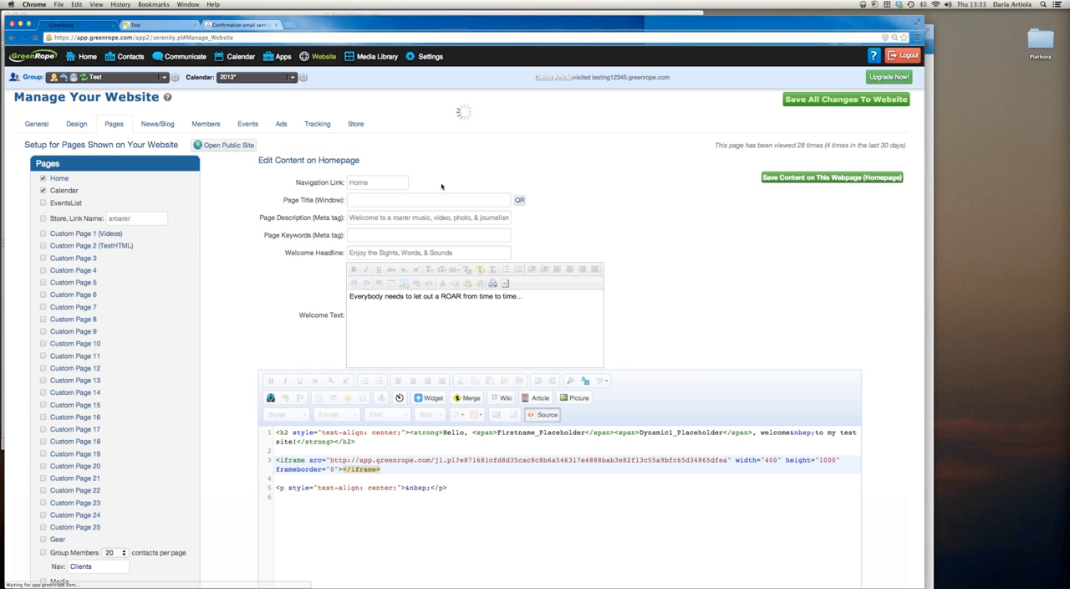
pyautogui.click(162, 24)
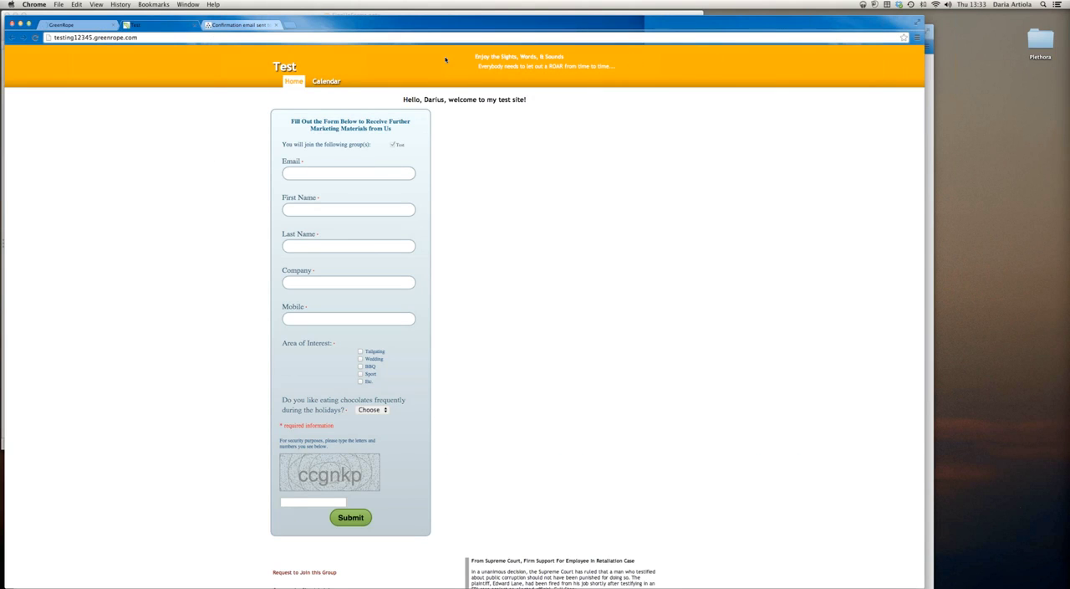
pyautogui.click(36, 38)
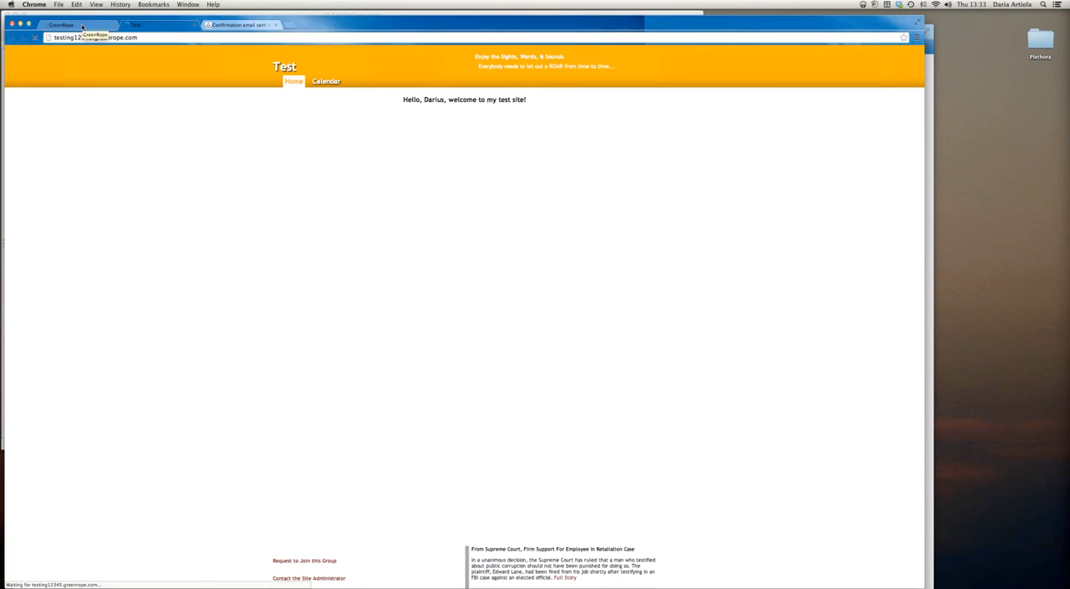
# Examine how the embedded signup form fits inside its iframe on the public homepage, down to the submit button
pyautogui.click(82, 26)
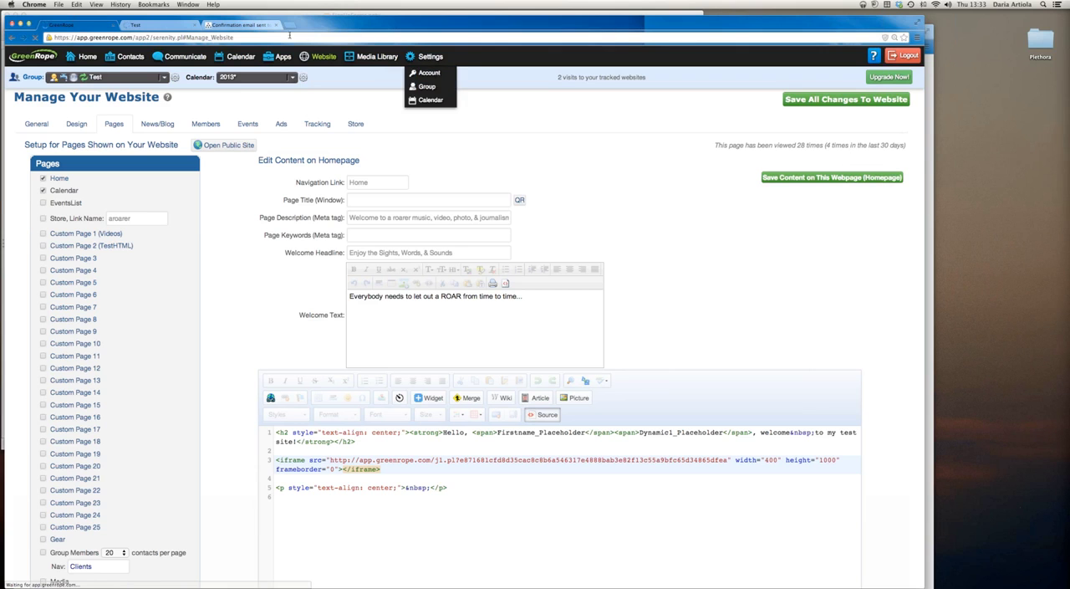
pyautogui.click(146, 25)
pyautogui.click(98, 26)
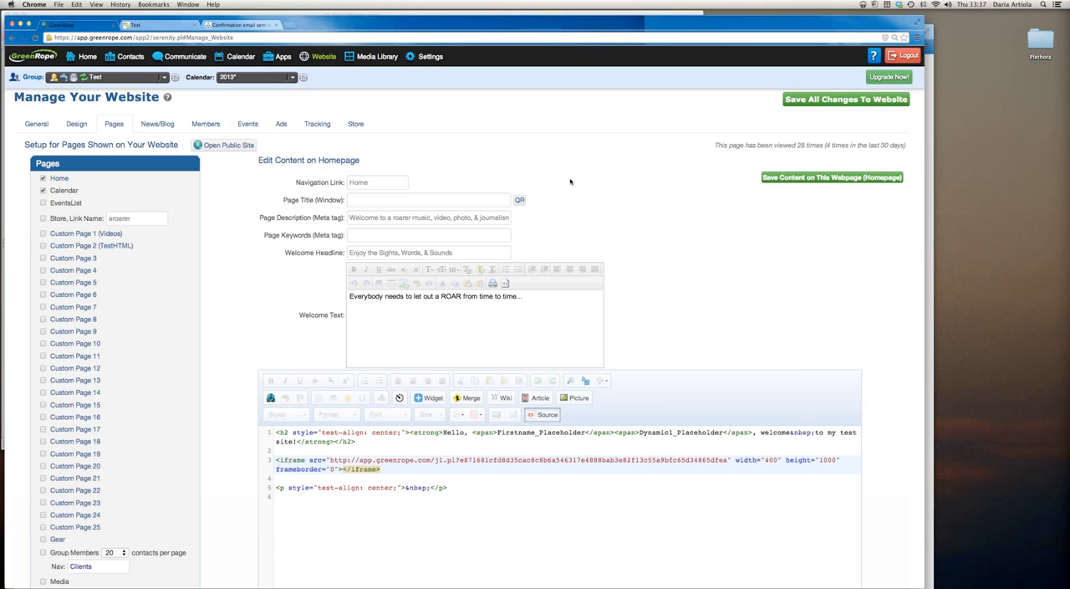
pyautogui.click(163, 25)
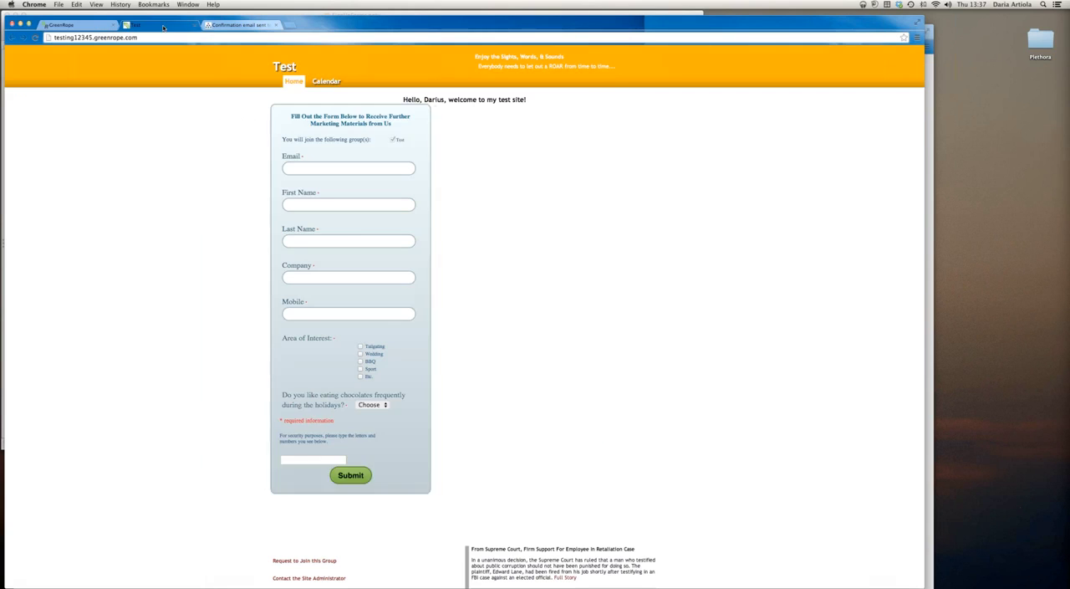
pyautogui.scroll(-3, 352, 233)
pyautogui.scroll(3, 352, 233)
pyautogui.scroll(-1, 352, 233)
pyautogui.scroll(1, 352, 233)
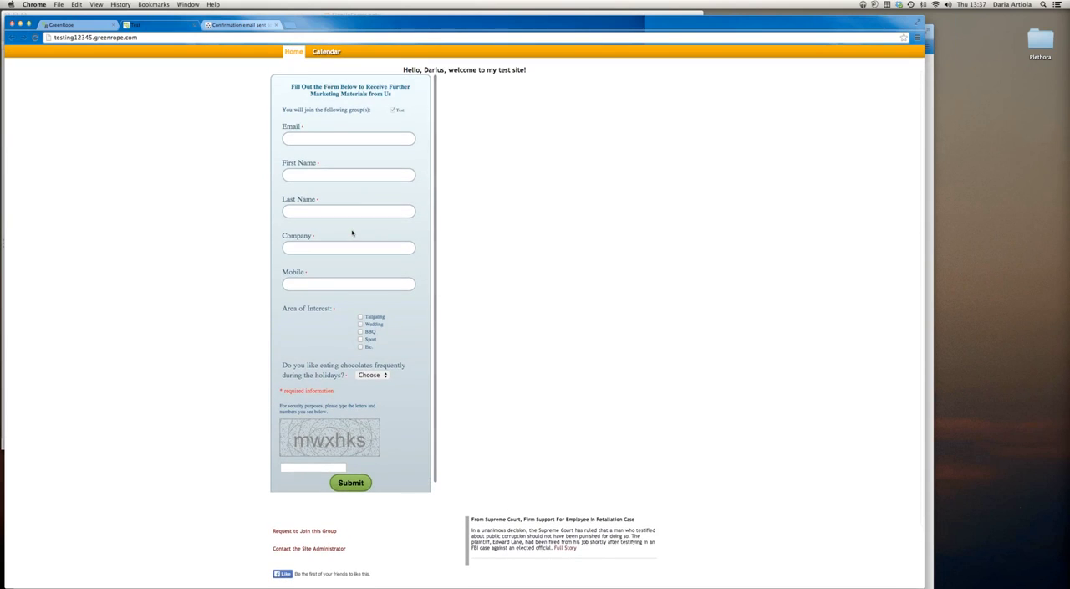
pyautogui.scroll(1, 352, 233)
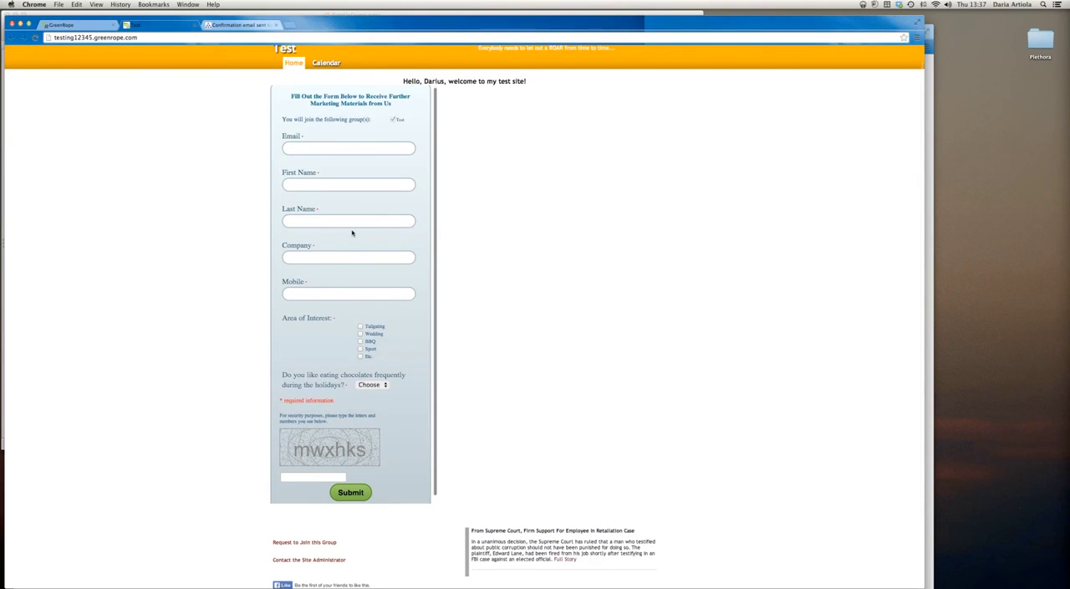
pyautogui.scroll(-1, 352, 233)
pyautogui.scroll(1, 352, 233)
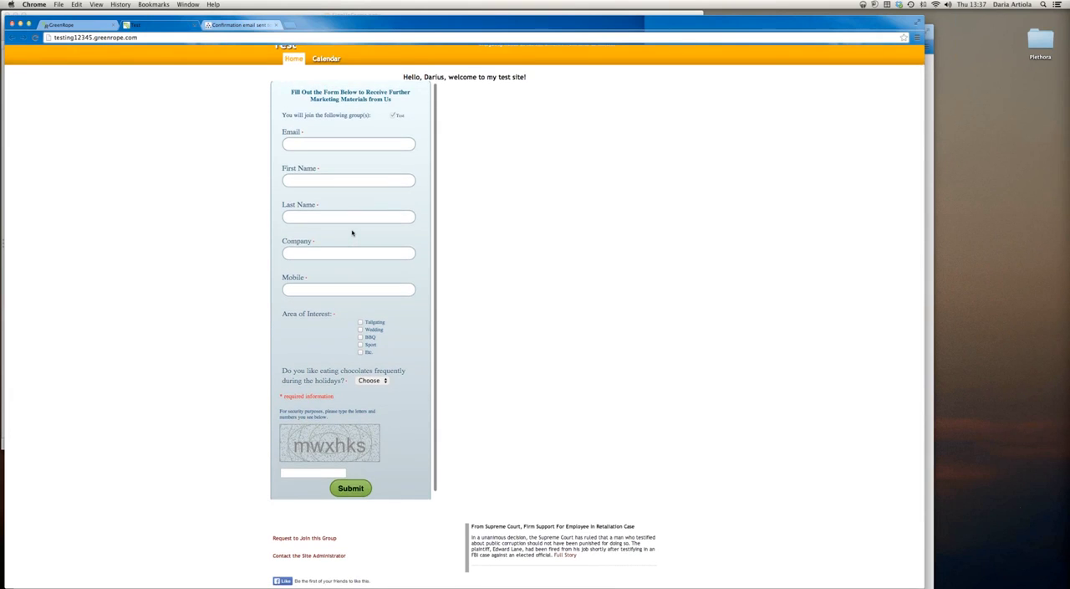
pyautogui.scroll(1, 352, 234)
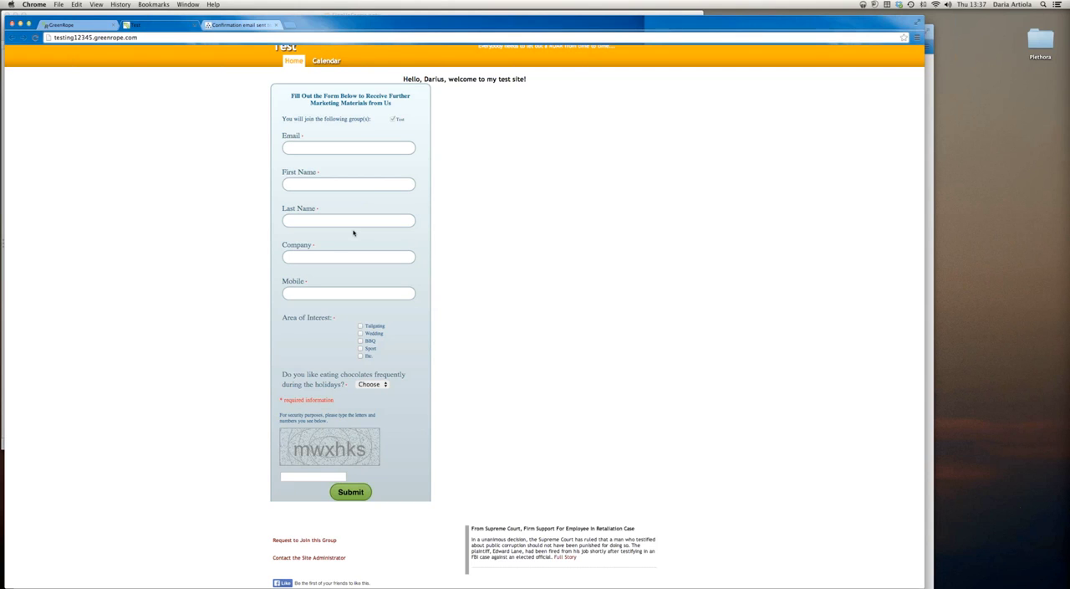
# Set the iframe's height to 1200 in the GreenRope homepage source and save all website changes
pyautogui.click(79, 26)
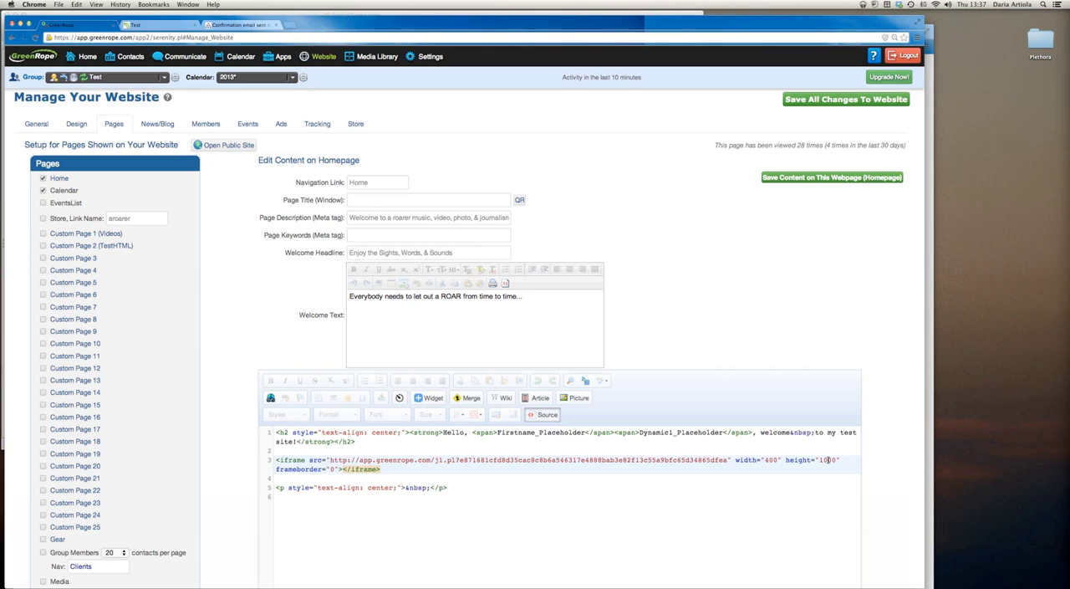
pyautogui.write('2')
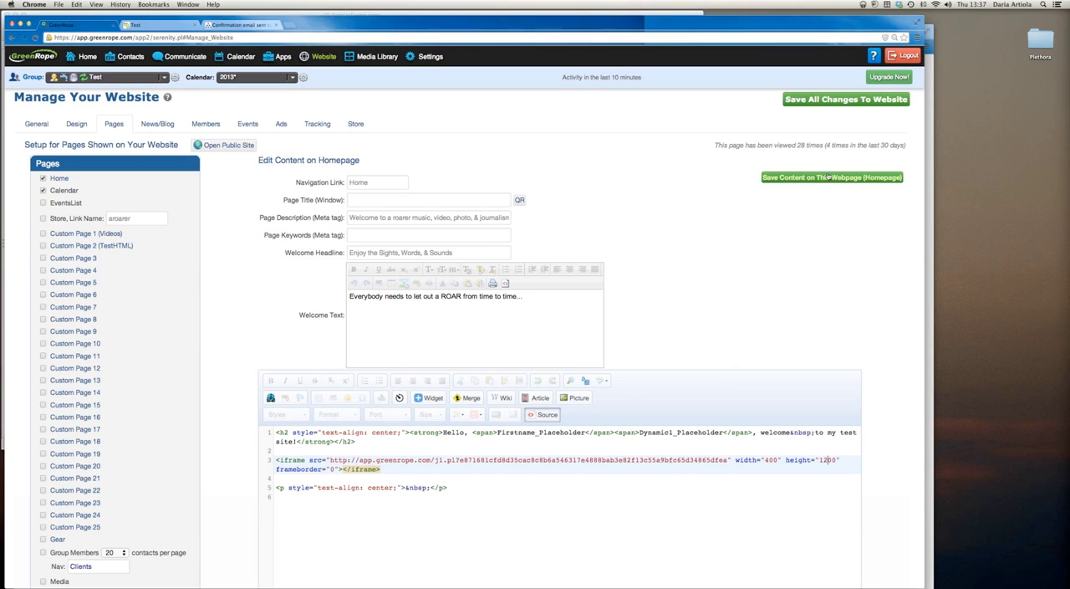
pyautogui.click(826, 98)
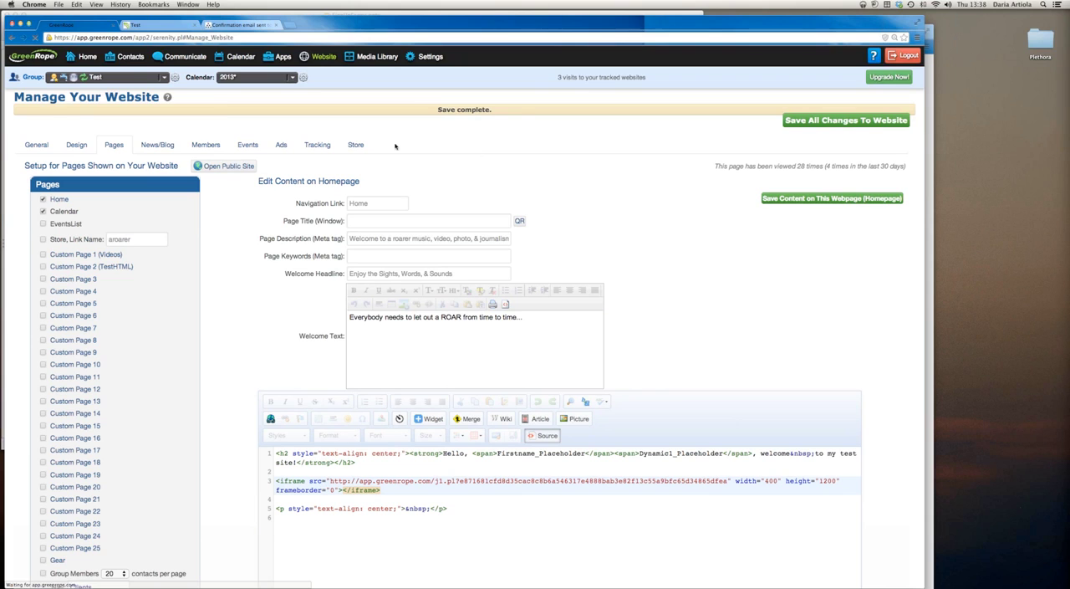
# Reload the public test site to load the homepage with the taller signup form iframe
pyautogui.click(158, 25)
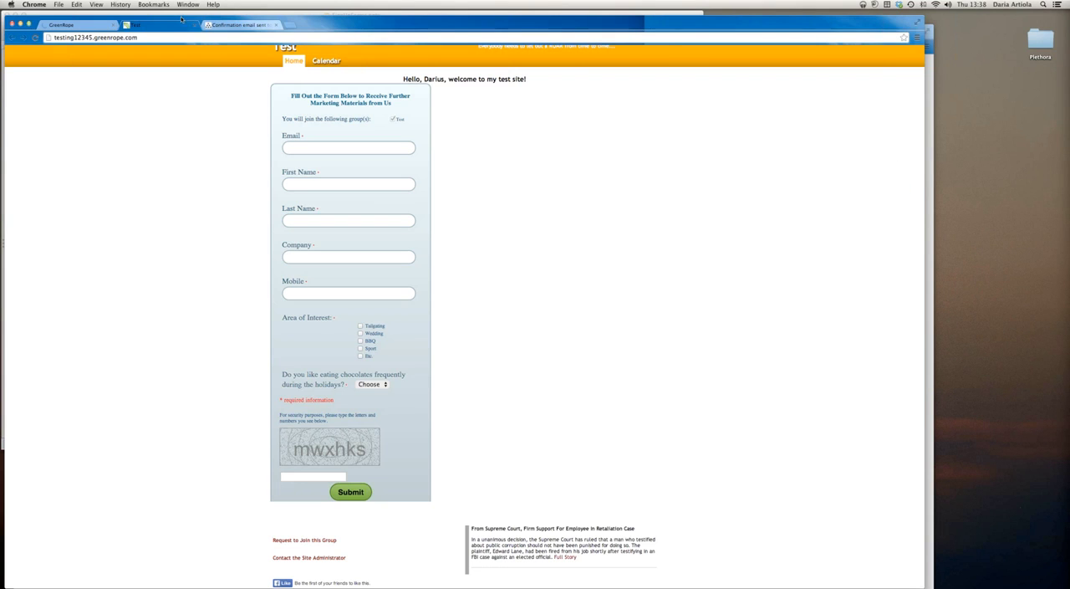
pyautogui.click(35, 37)
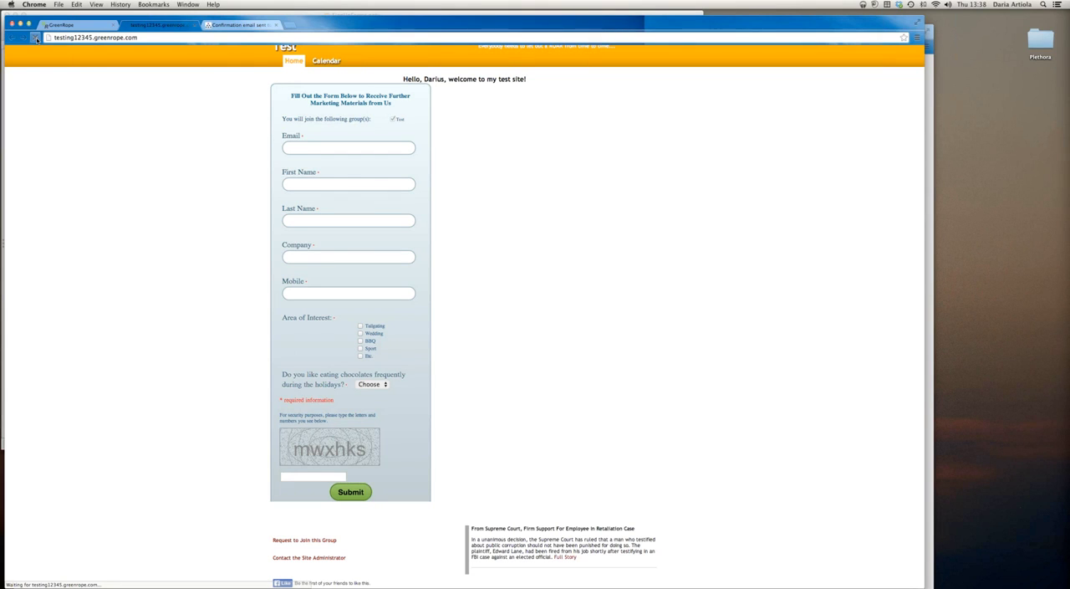
pyautogui.scroll(-3, 376, 112)
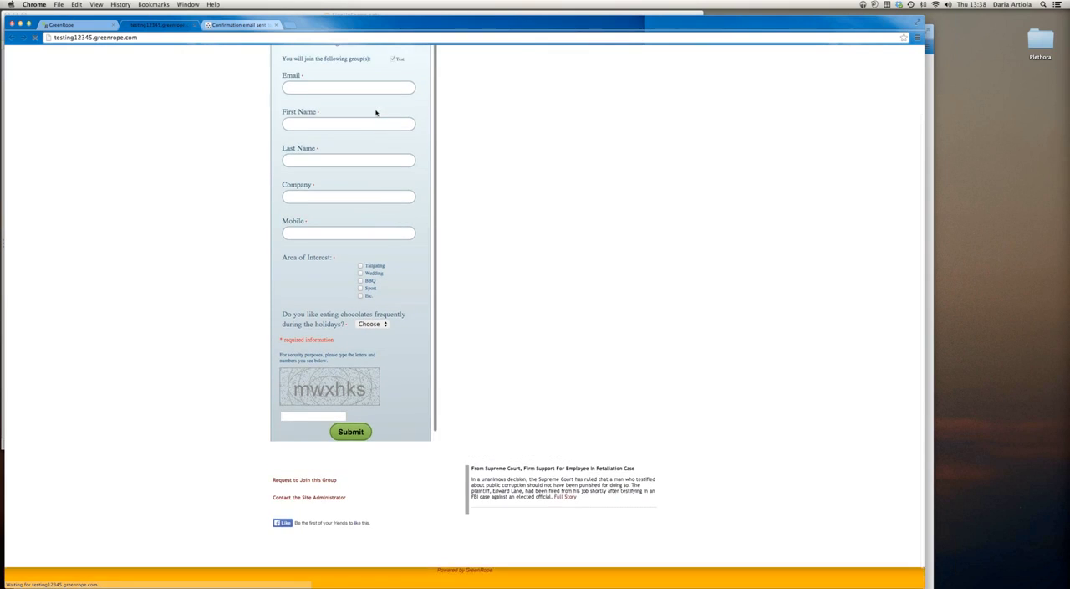
pyautogui.scroll(1, 403, 134)
pyautogui.scroll(-1, 405, 144)
pyautogui.scroll(1, 404, 144)
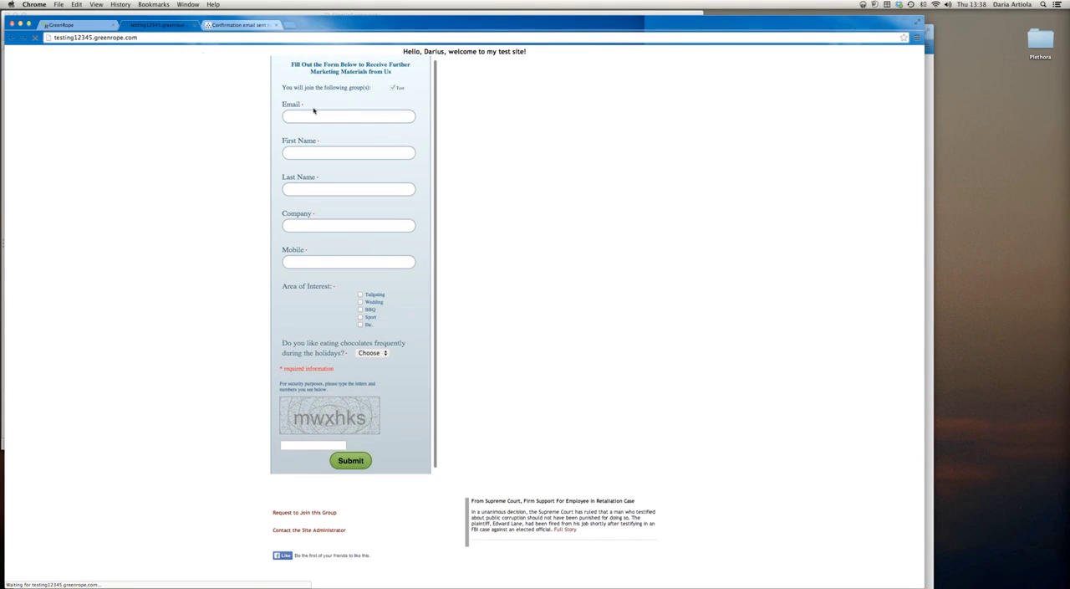
pyautogui.click(86, 26)
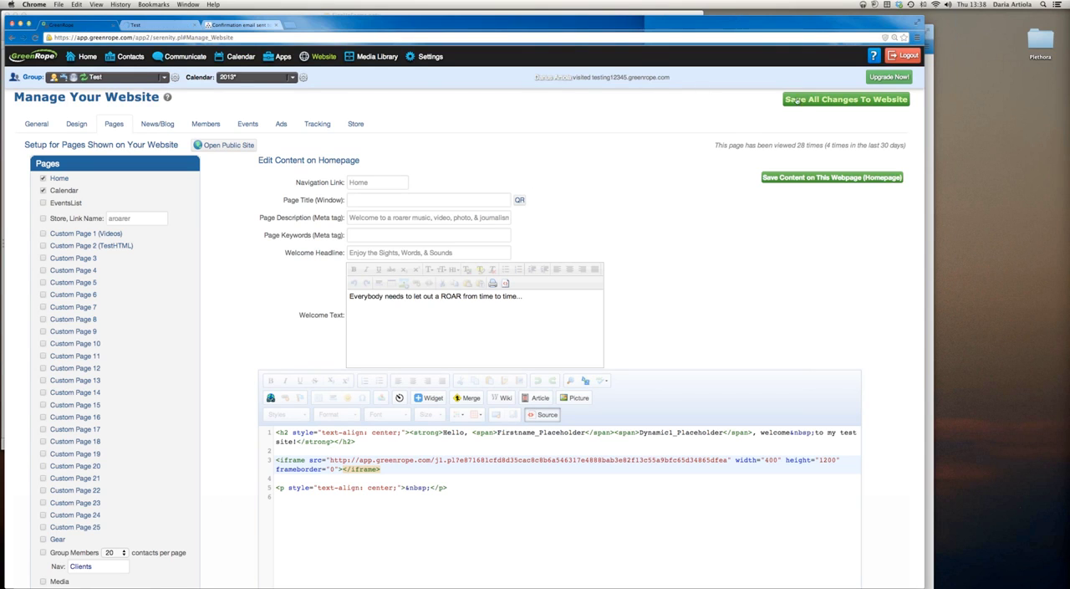
pyautogui.click(160, 26)
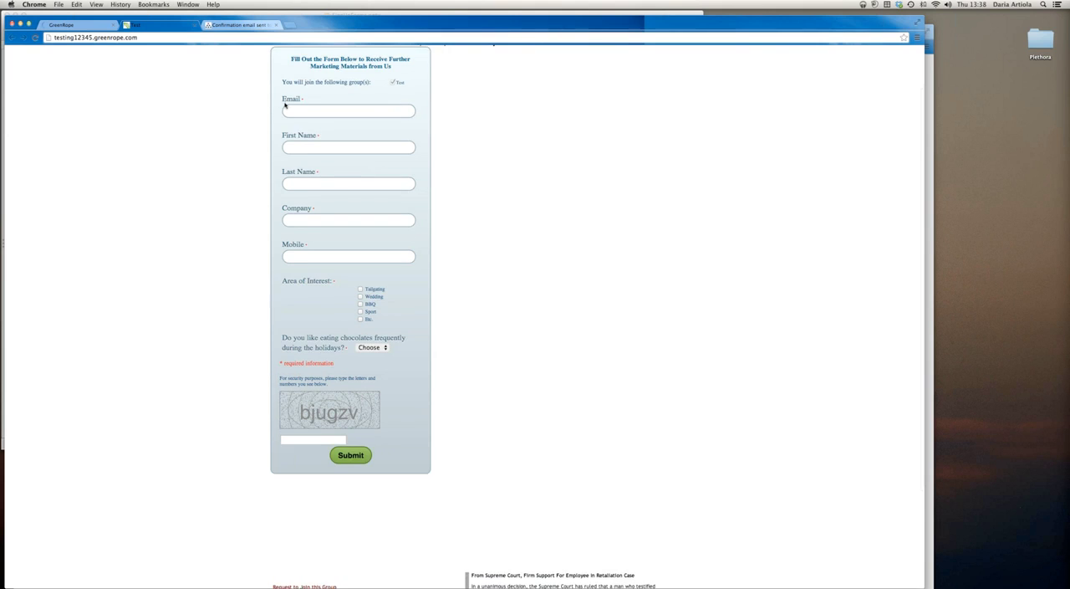
# Check that the whole embedded signup form fits on the public homepage without its own scrolling
pyautogui.scroll(-1, 340, 136)
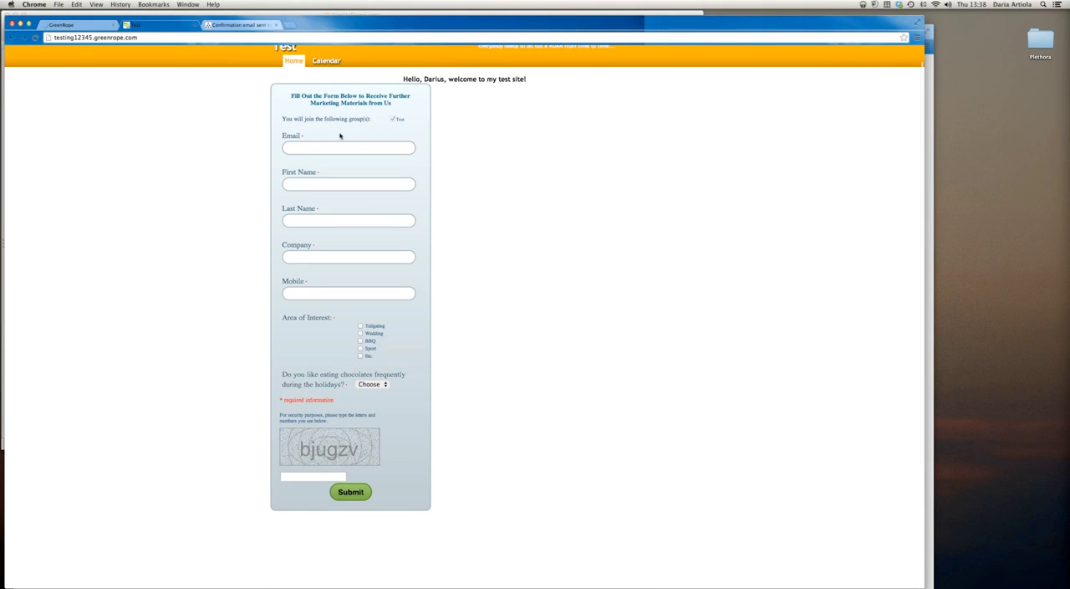
pyautogui.scroll(-2, 362, 153)
pyautogui.scroll(2, 362, 153)
pyautogui.scroll(-1, 362, 153)
pyautogui.scroll(1, 362, 154)
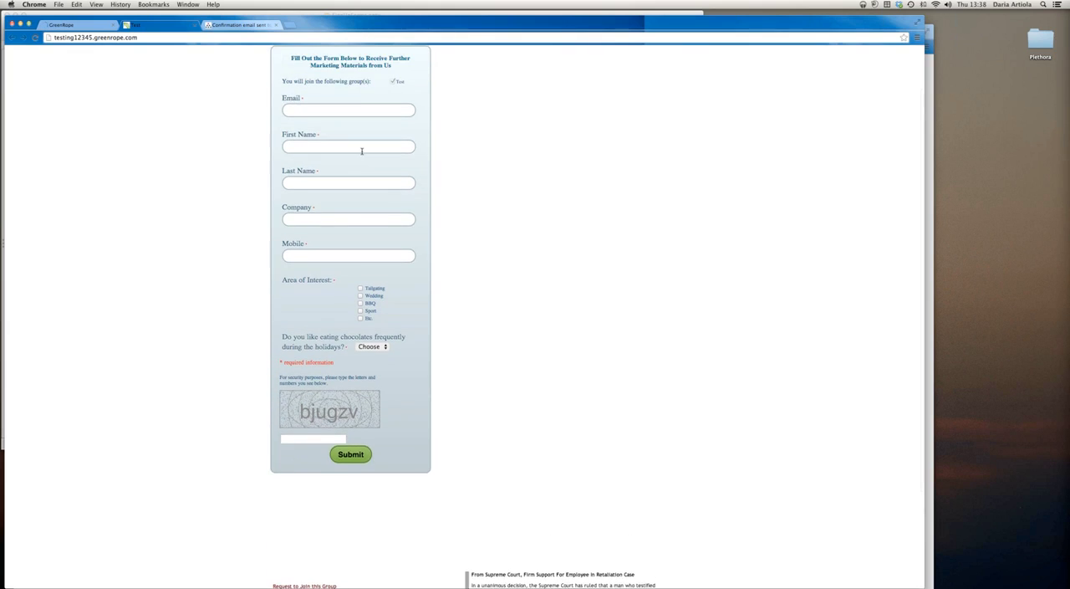
pyautogui.scroll(3, 361, 153)
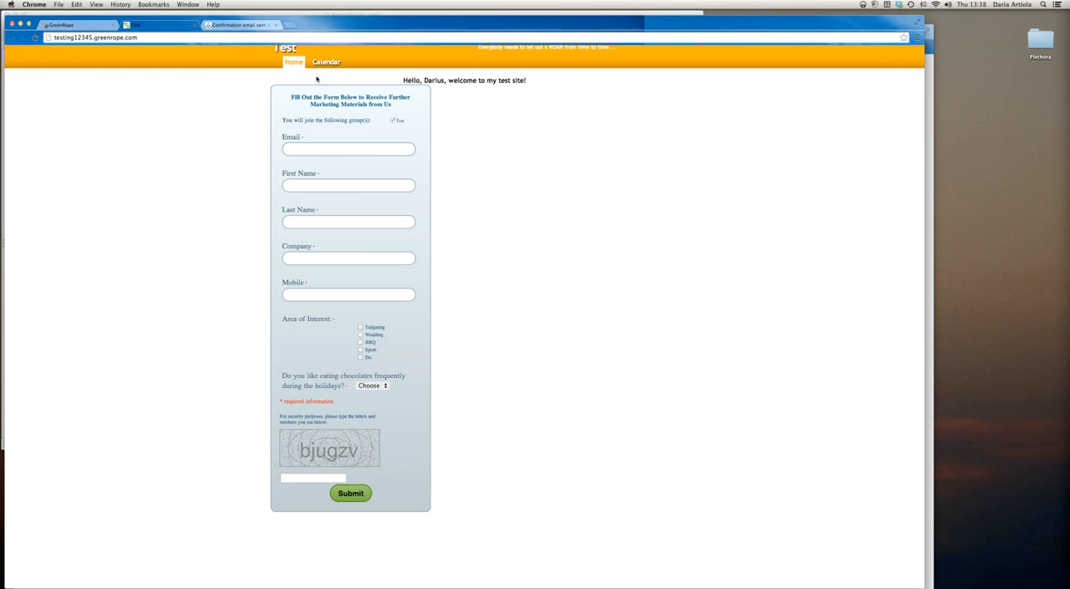
# Close the confirmation email page and the public test site, leaving only the GreenRope website manager open
pyautogui.click(276, 26)
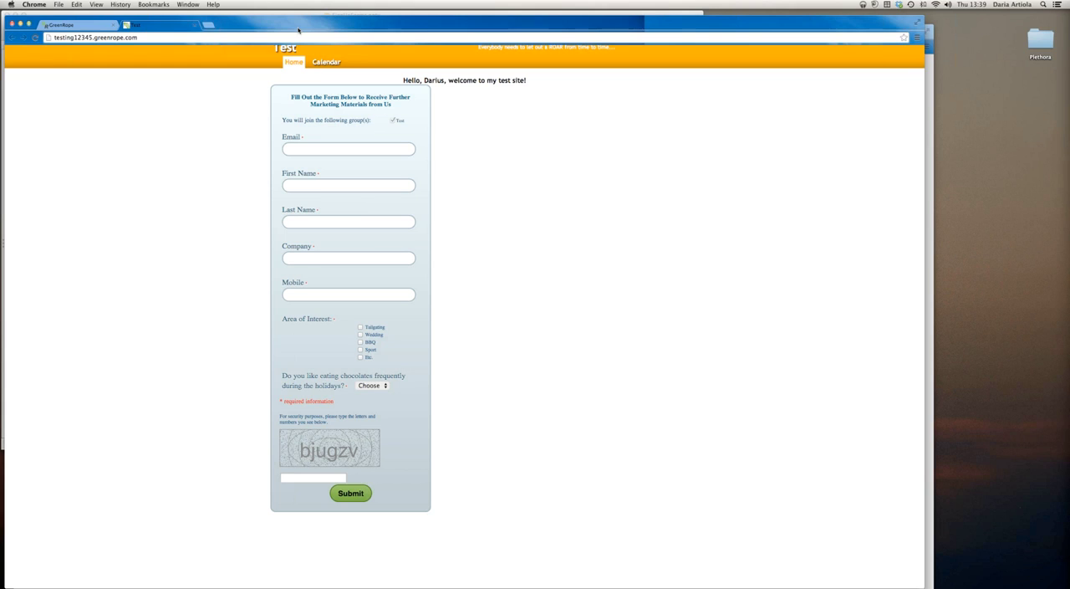
pyautogui.click(195, 25)
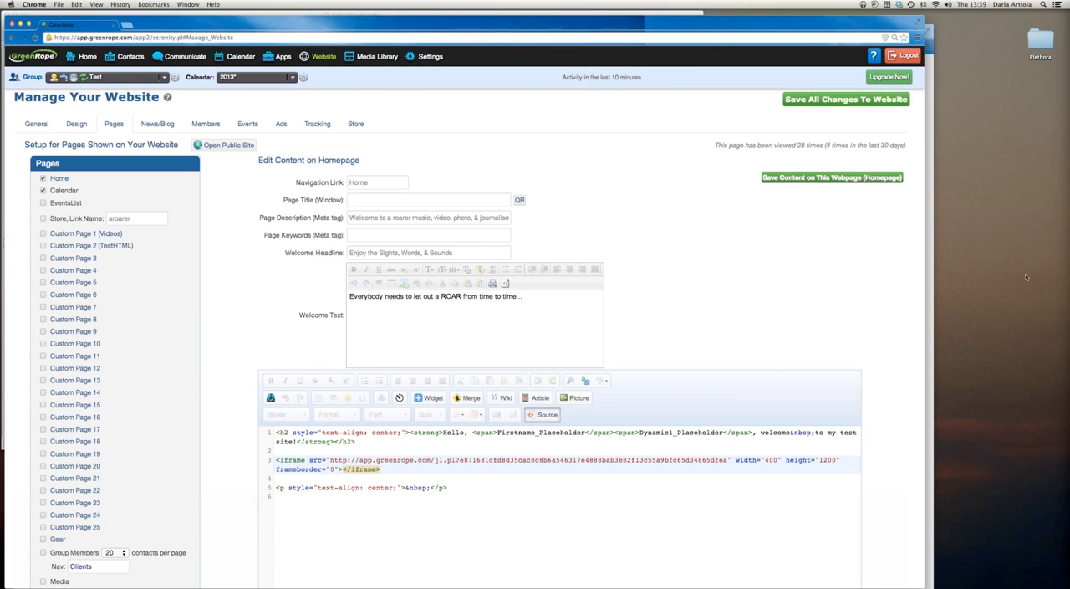
# Switch to the SignUpForms.pptx presentation in PowerPoint and show the closing Questions slide
pyautogui.click(518, 13)
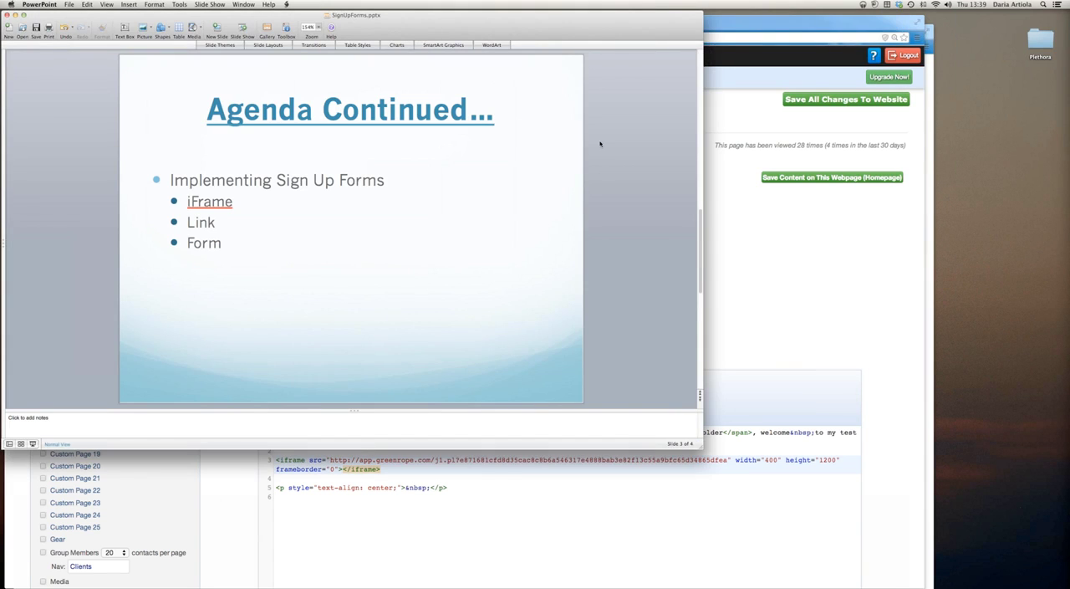
pyautogui.scroll(-2, 599, 143)
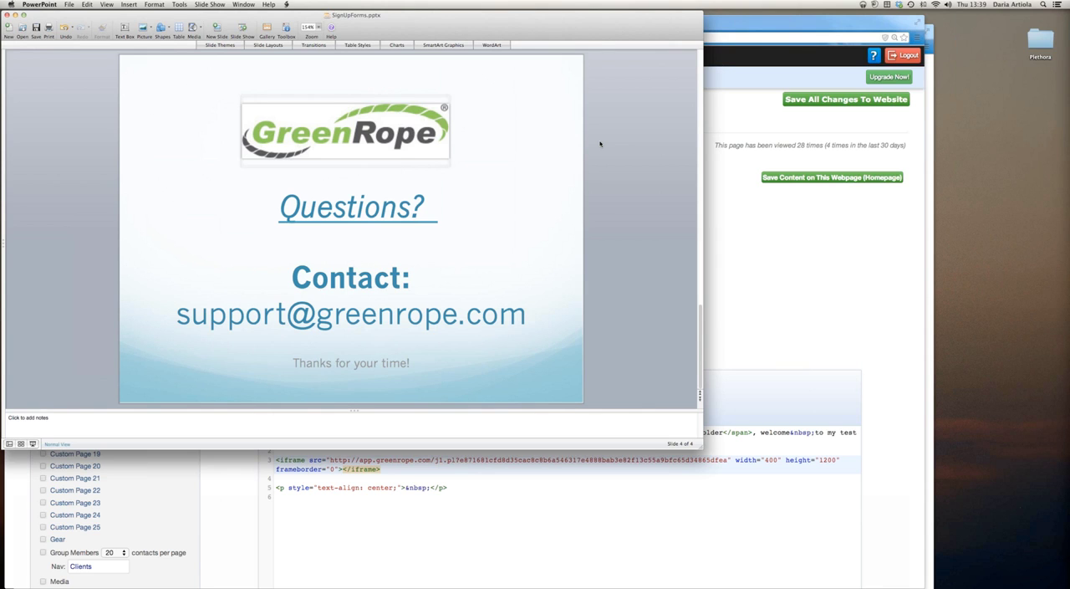
# Switch back to Chrome and read the Signup Forms article "Why Signup Forms are Confirmed Opt-In" in GreenRope's Help / Knowledge Base
pyautogui.click(741, 114)
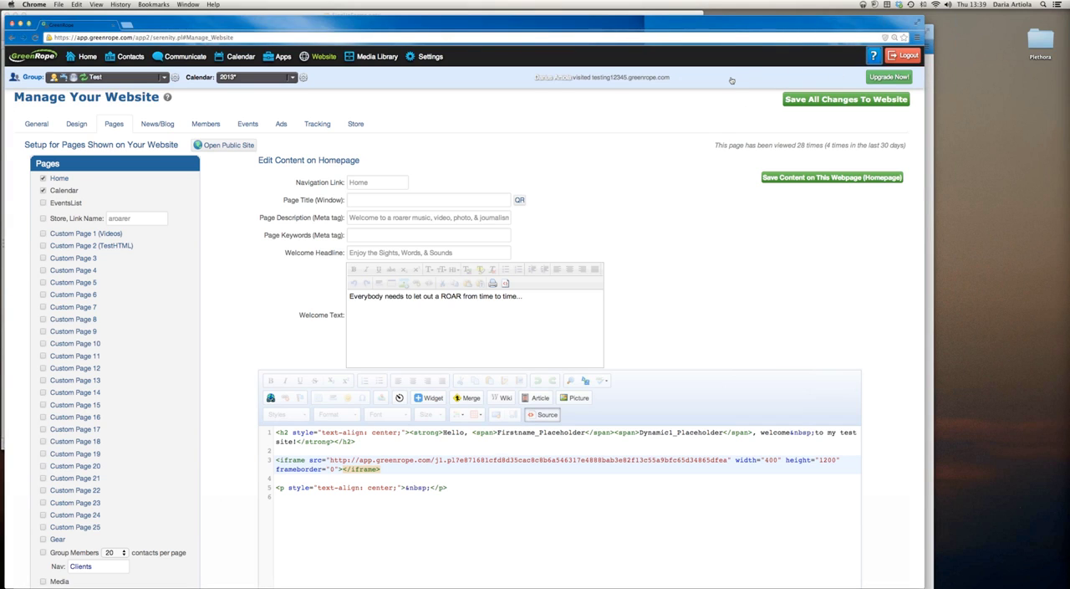
pyautogui.press('super+r')
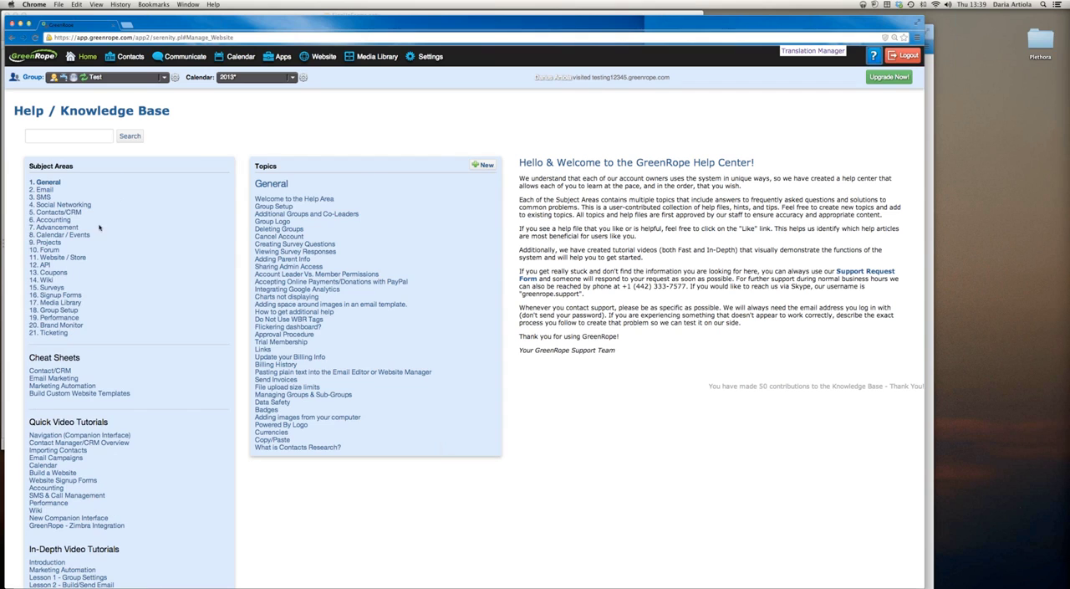
pyautogui.click(51, 294)
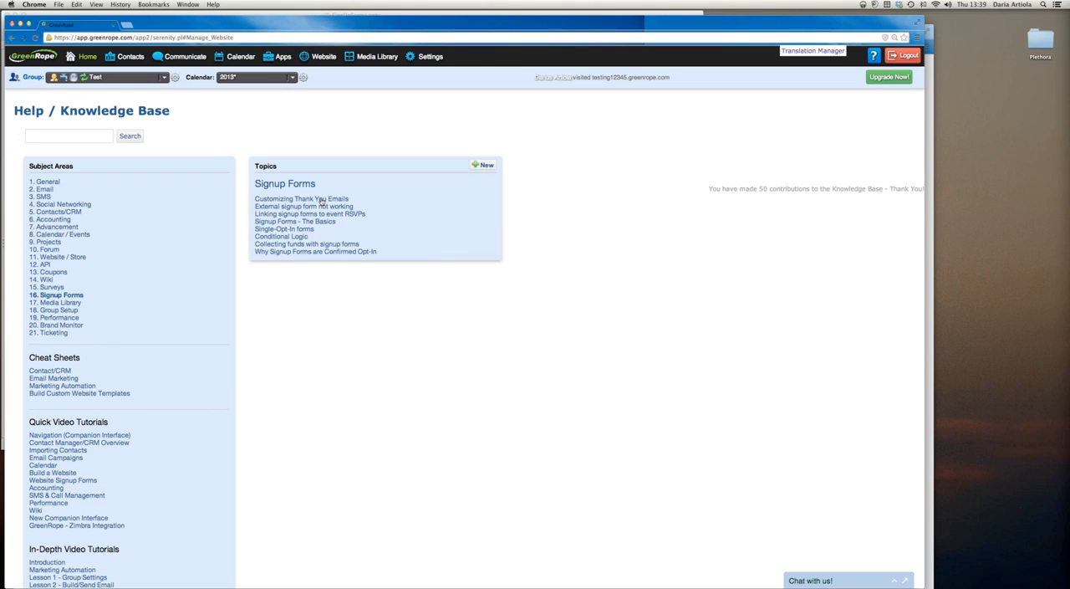
pyautogui.click(329, 253)
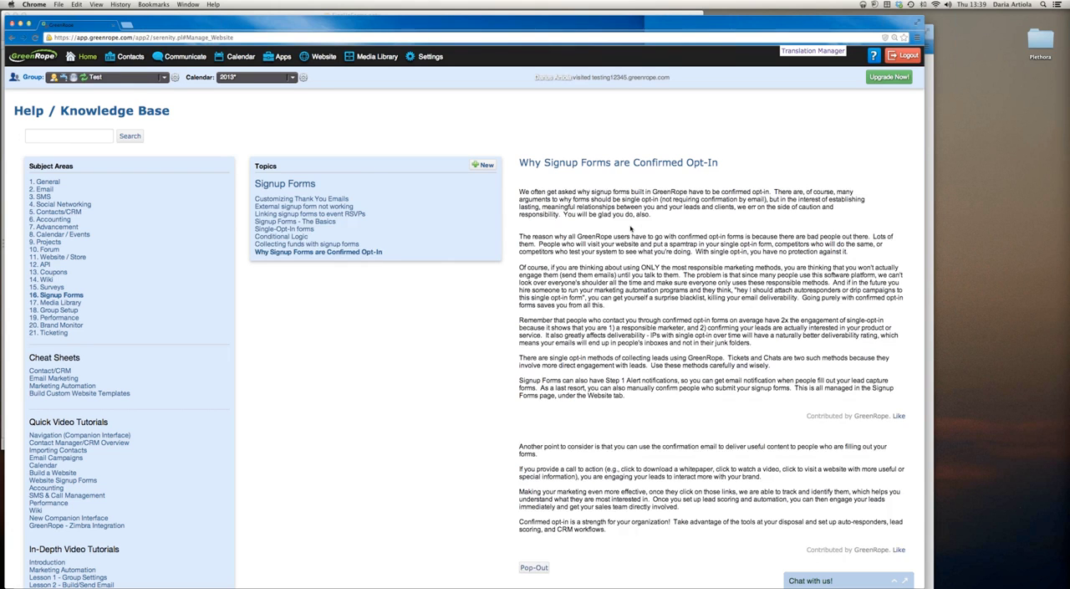
pyautogui.scroll(-2, 652, 231)
pyautogui.scroll(2, 652, 230)
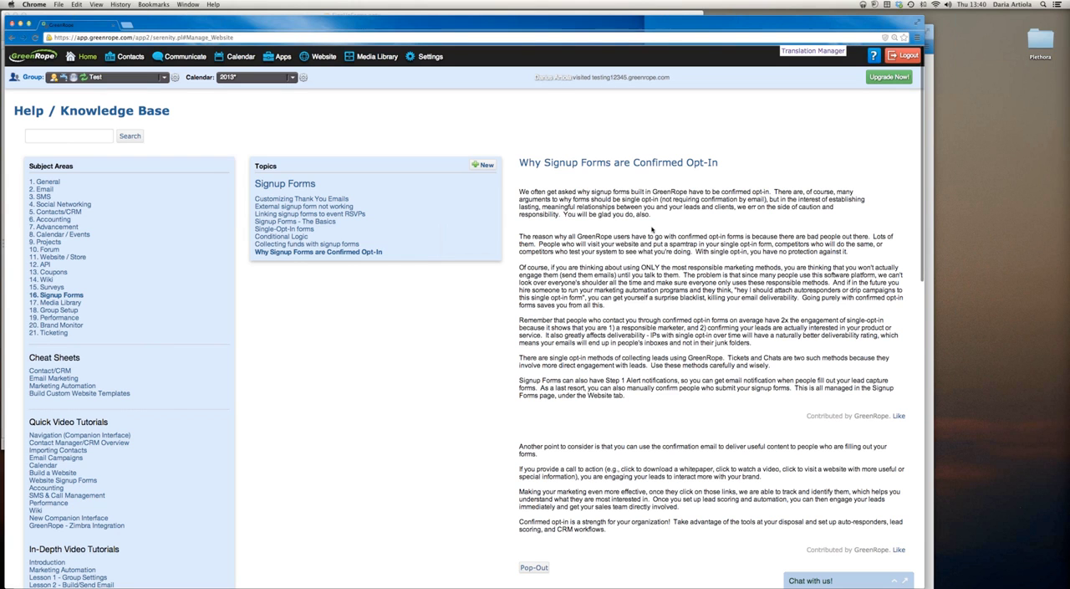
pyautogui.scroll(-15, 631, 232)
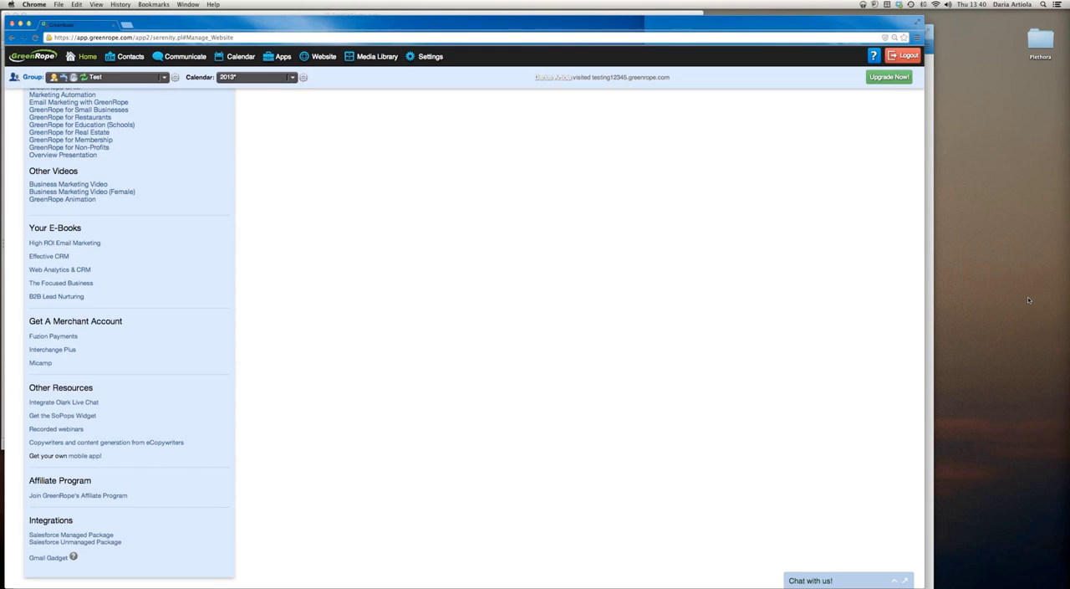
# Narrow the GreenRope browser window and reposition it toward the middle of the desktop
pyautogui.moveTo(922, 586); pyautogui.dragTo(766, 584)
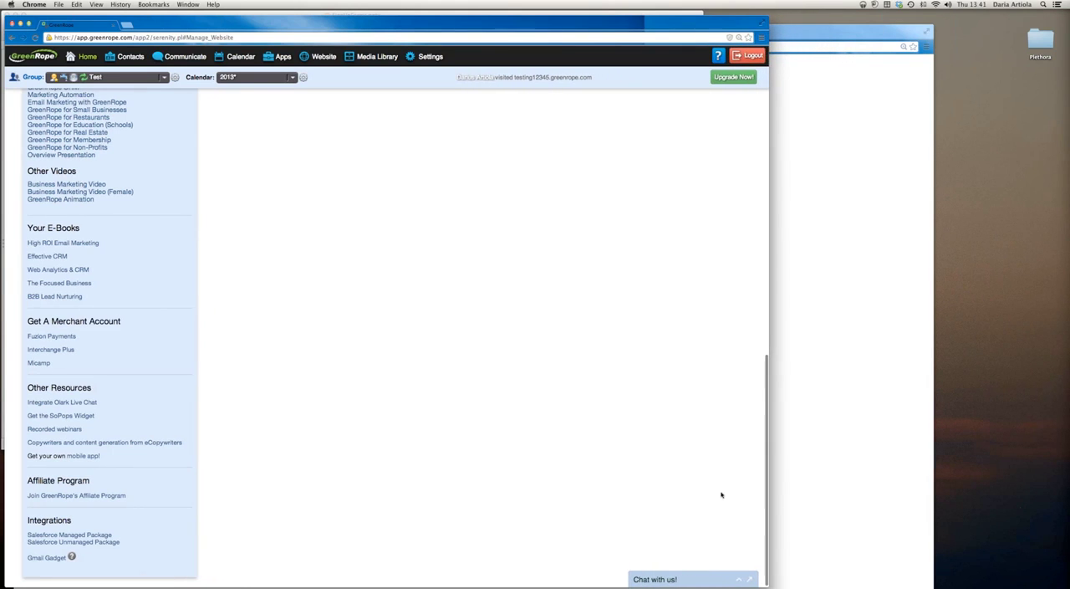
pyautogui.moveTo(390, 24); pyautogui.dragTo(483, 24)
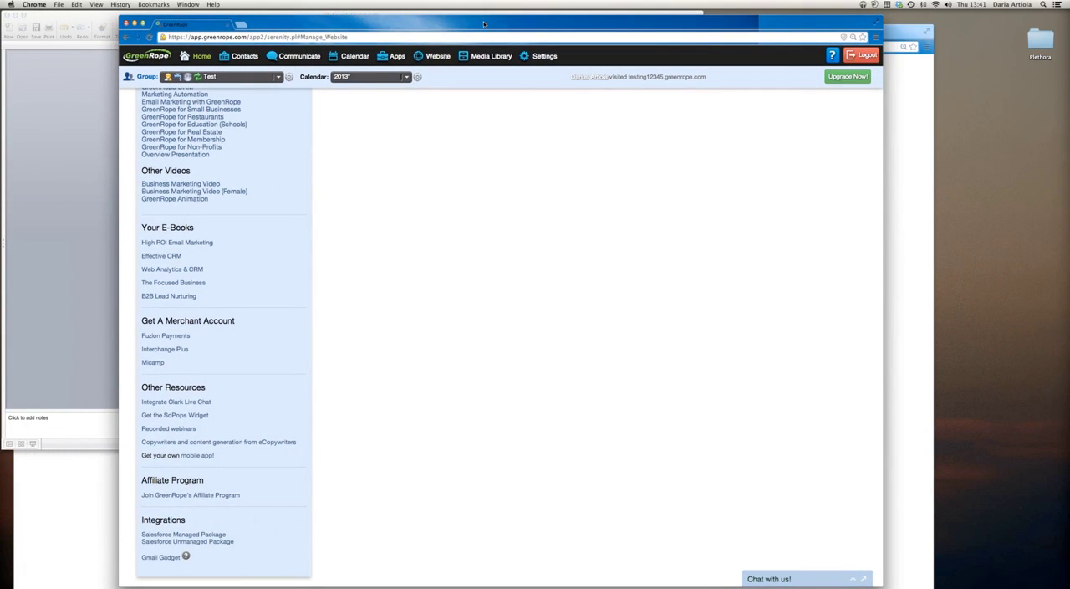